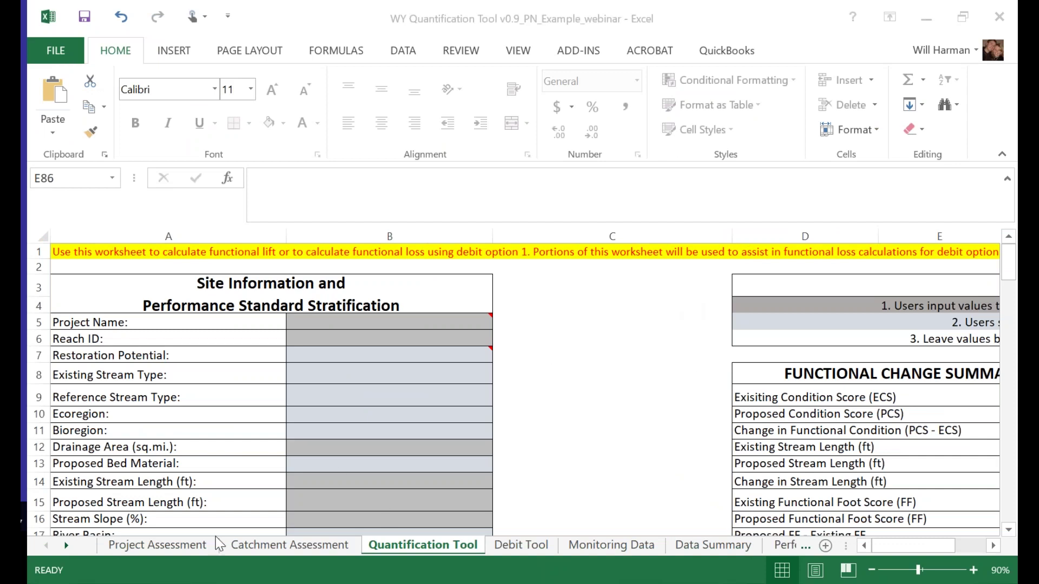
On the Project Assessment sheet, keep Mitigation - Credits as the programmatic goal in B6.
left_click(160, 546)
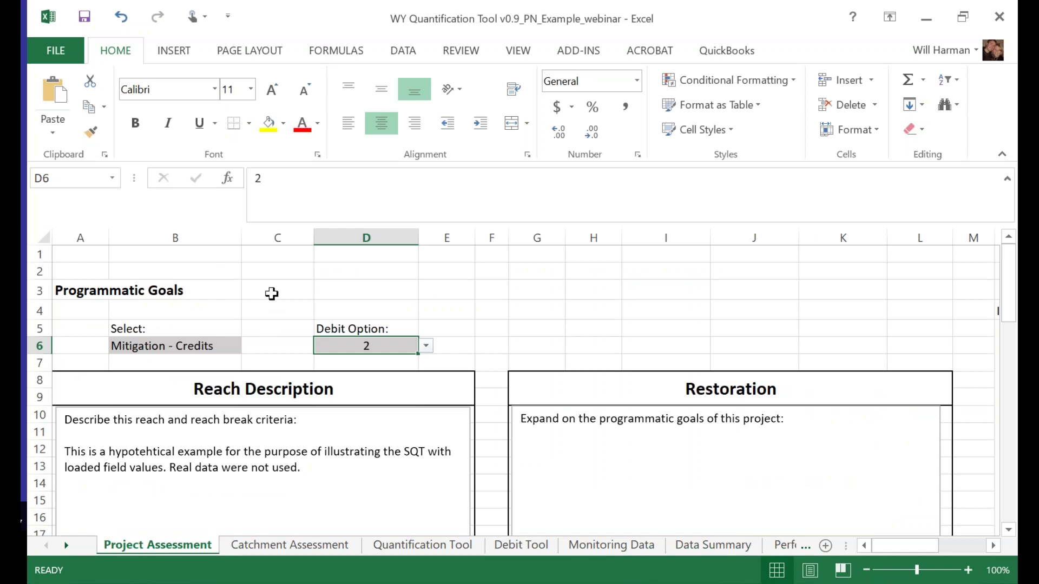
left_click(140, 353)
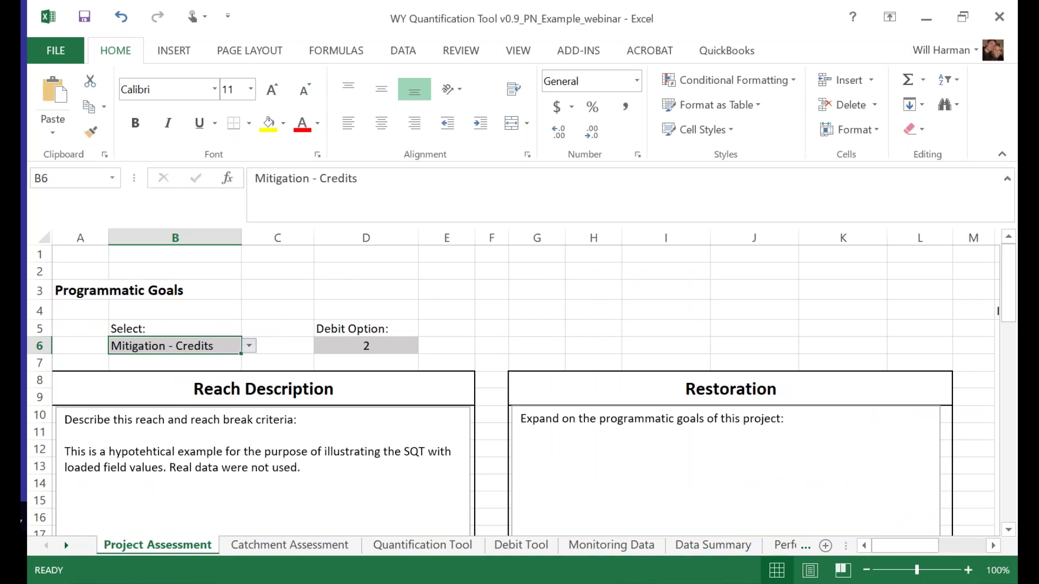
left_click(248, 346)
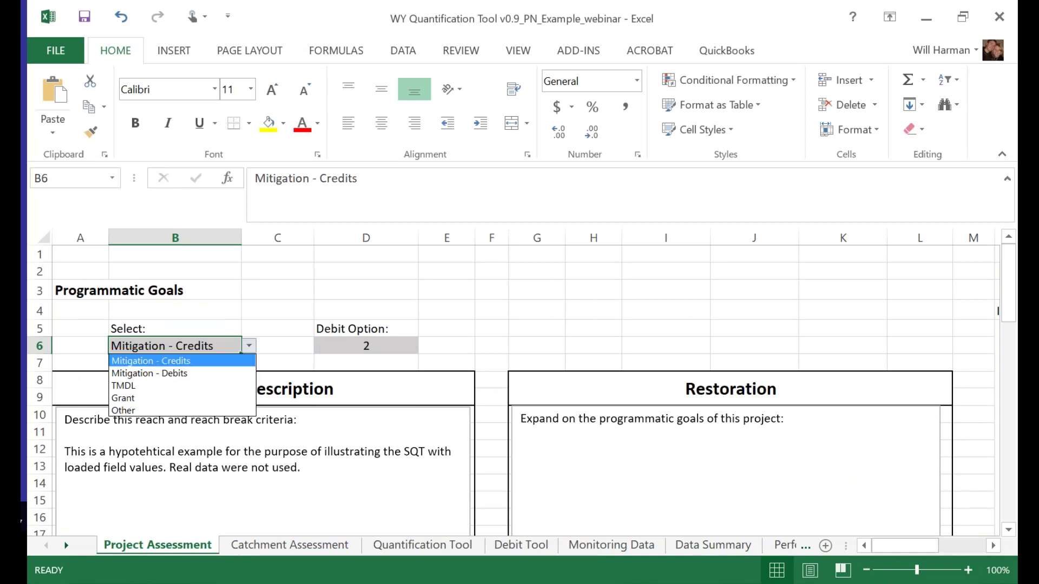
left_click(144, 361)
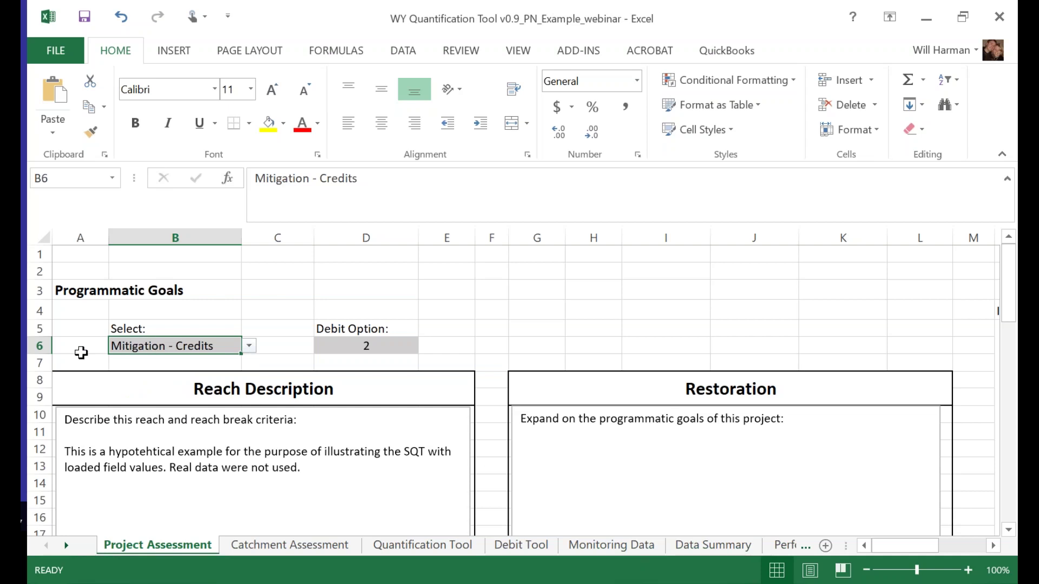
Scroll down to the Impacts description, which says the debit tool uses existing condition data.
scroll(228, 434, "down", 1)
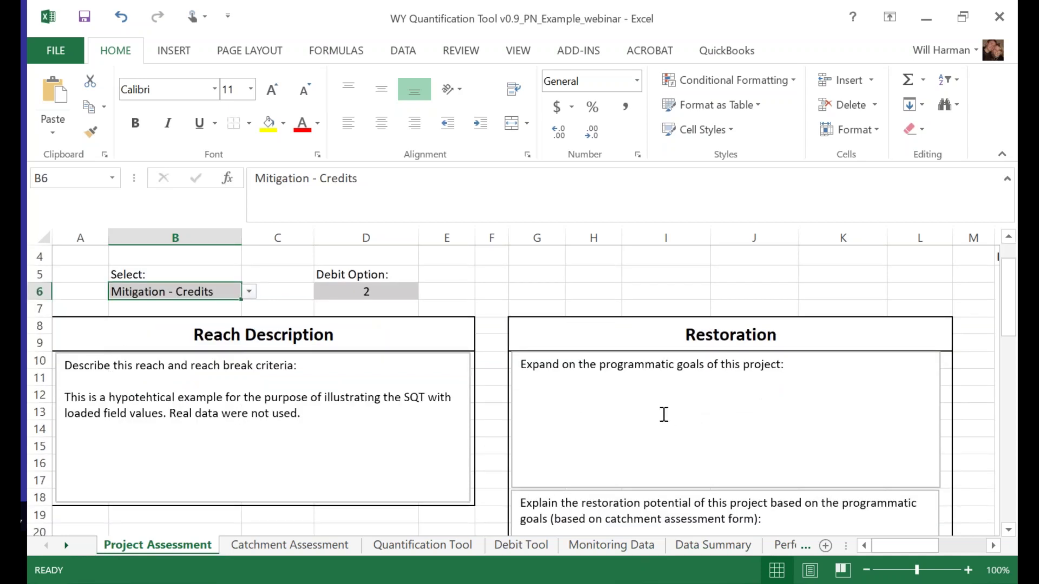
scroll(608, 389, "down", 1)
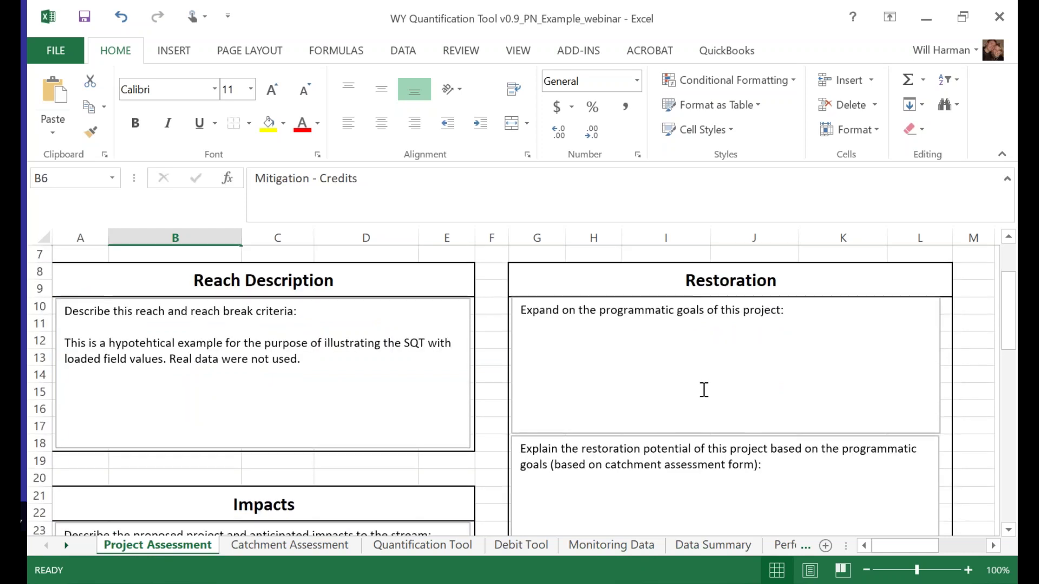
scroll(704, 389, "down", 2)
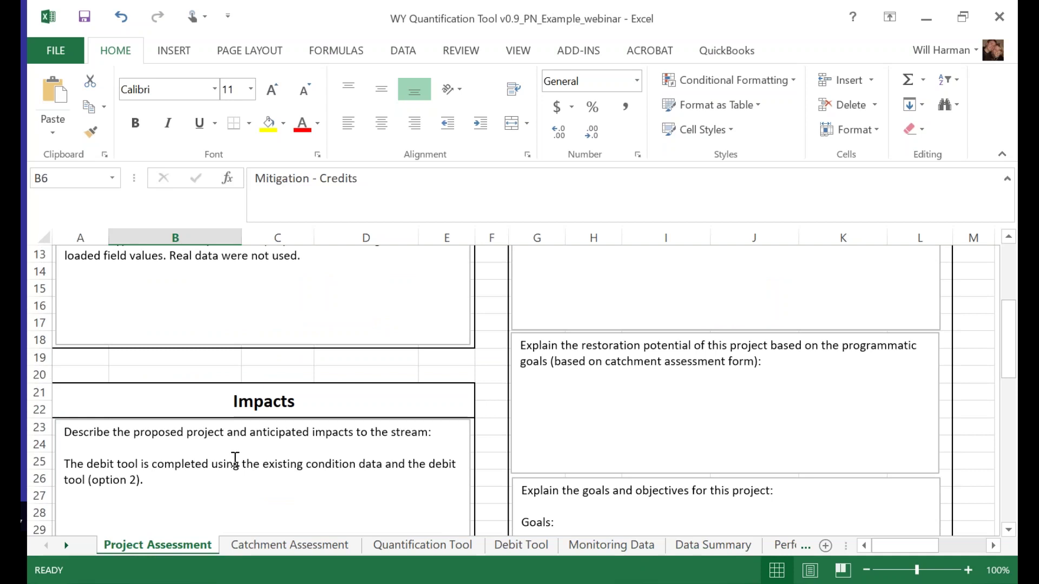
scroll(235, 459, "down", 1)
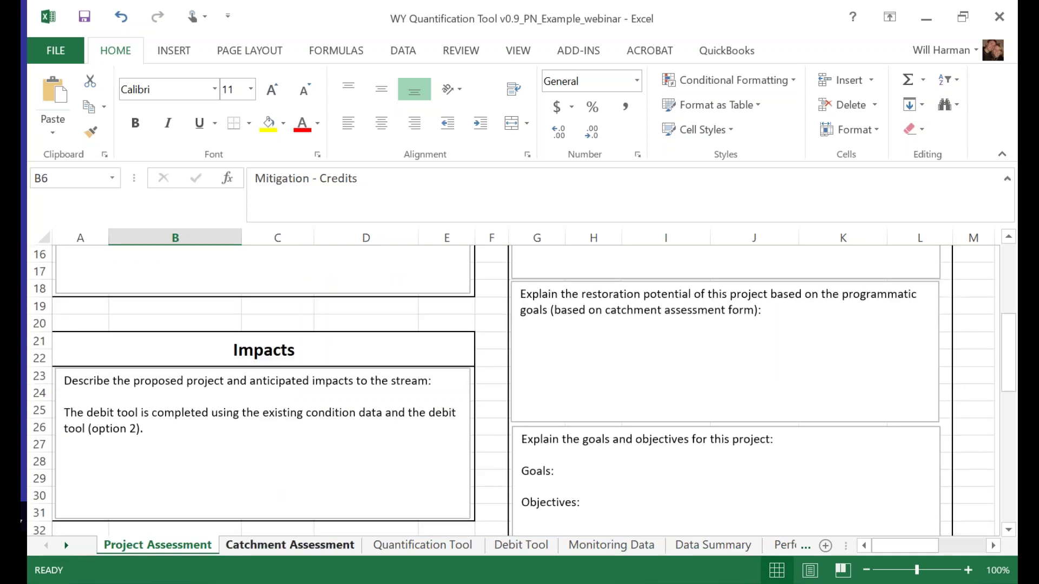
Browse the Catchment Assessment categories and Rating column: watershed condition G, restoration potential Level 5 - Biology.
left_click(316, 545)
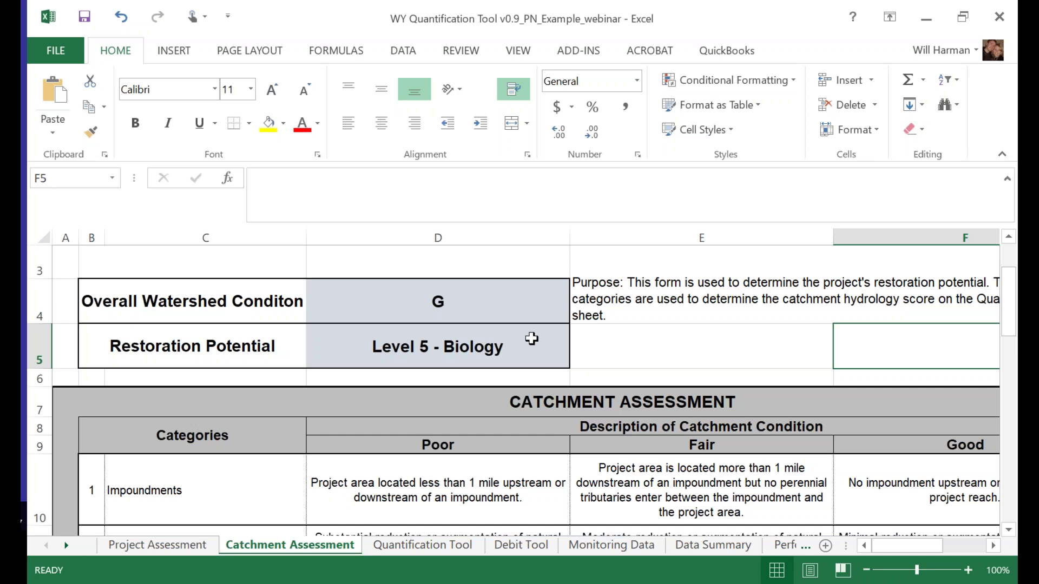
scroll(749, 489, "down", 1)
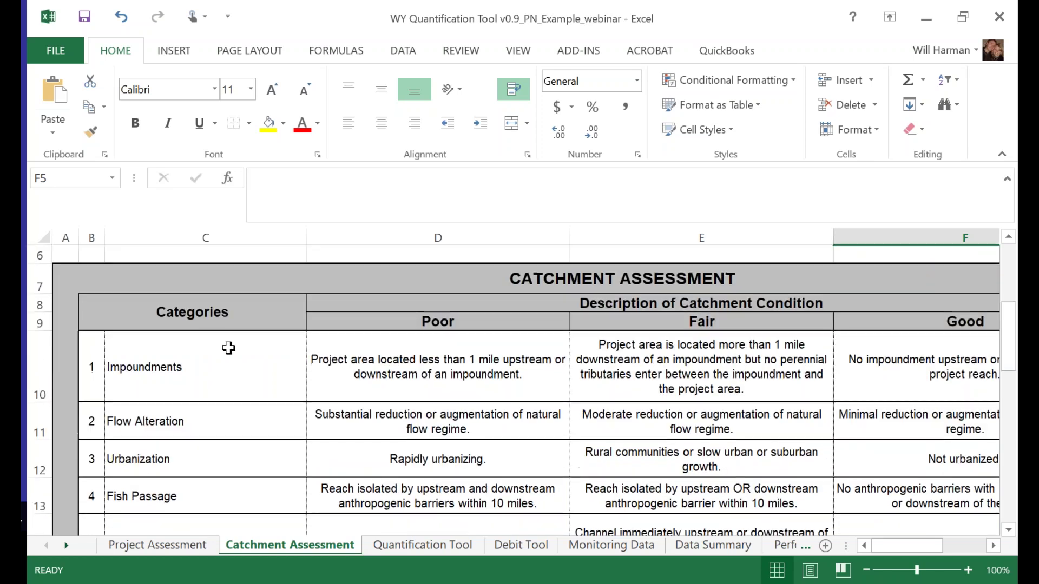
scroll(241, 345, "down", 1)
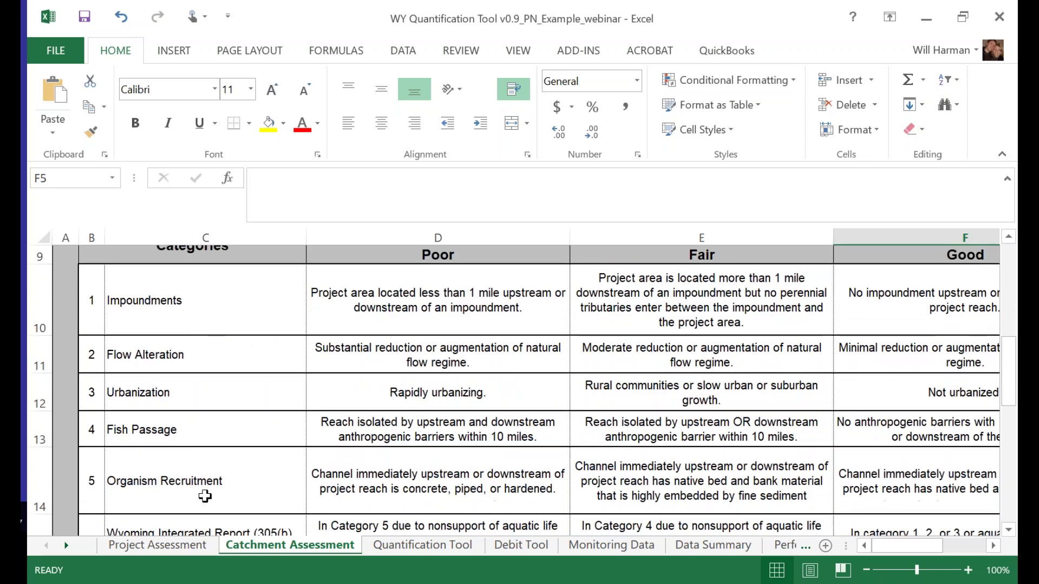
scroll(447, 403, "up", 1)
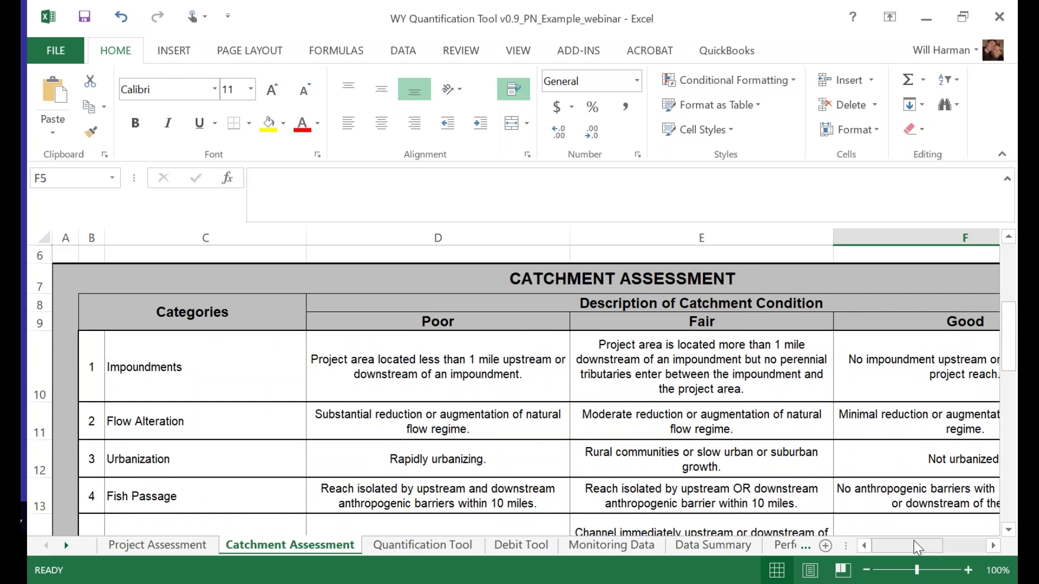
left_click_drag(918, 552, 956, 552)
scroll(874, 420, "down", 2)
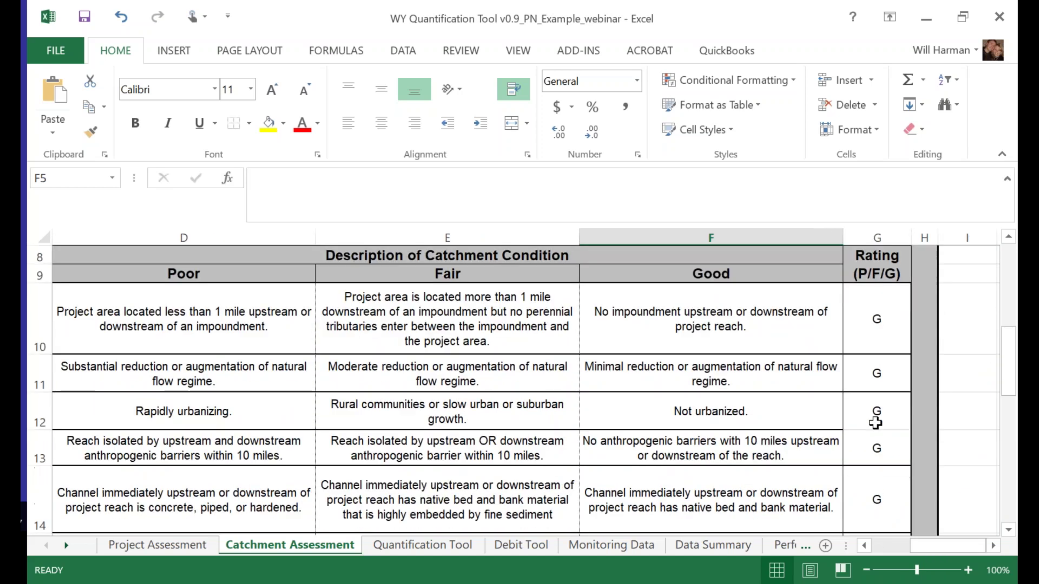
scroll(874, 423, "down", 4)
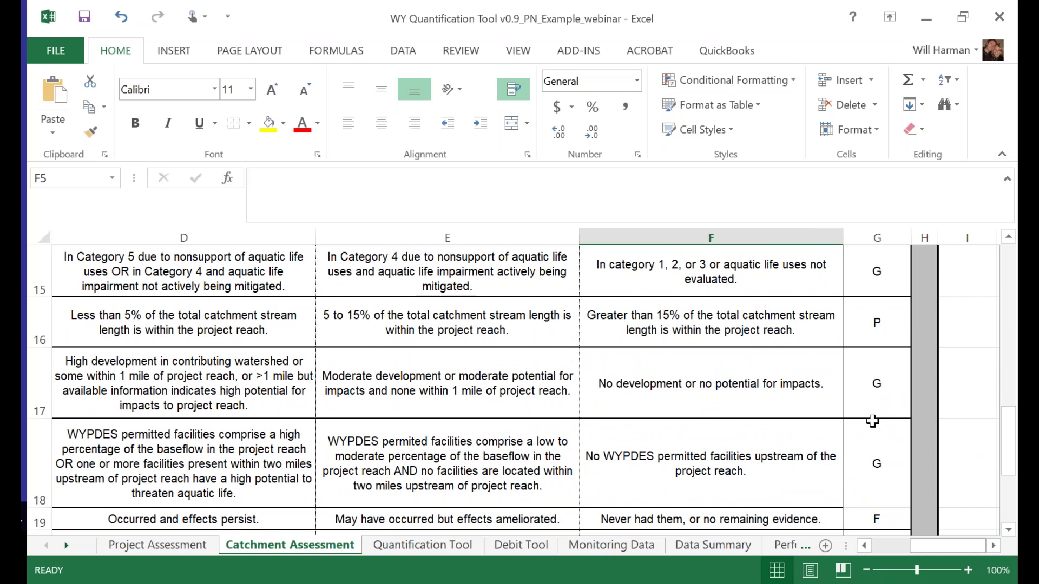
scroll(872, 421, "down", 2)
scroll(872, 421, "down", 1)
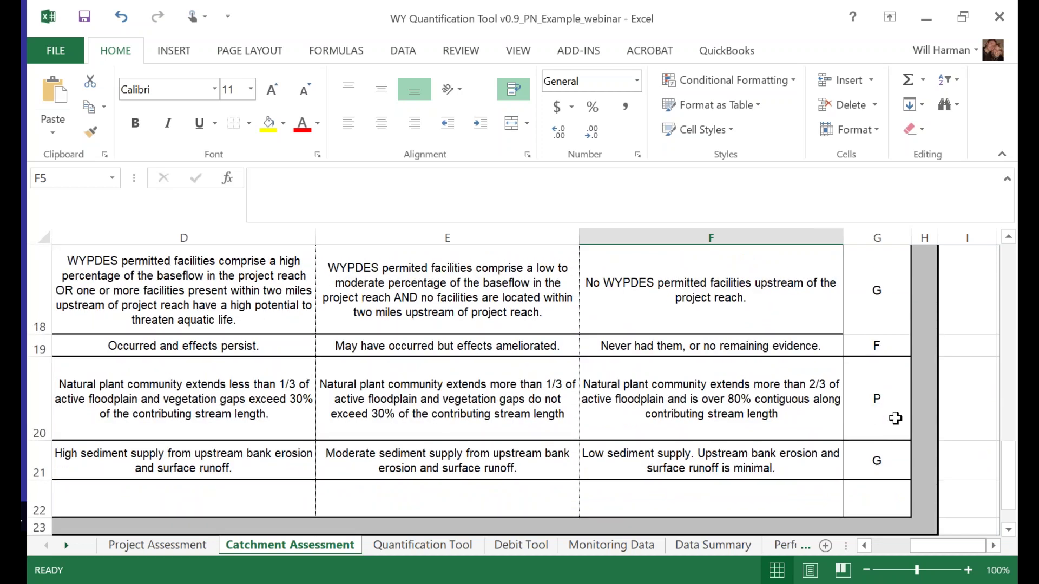
scroll(887, 411, "up", 6)
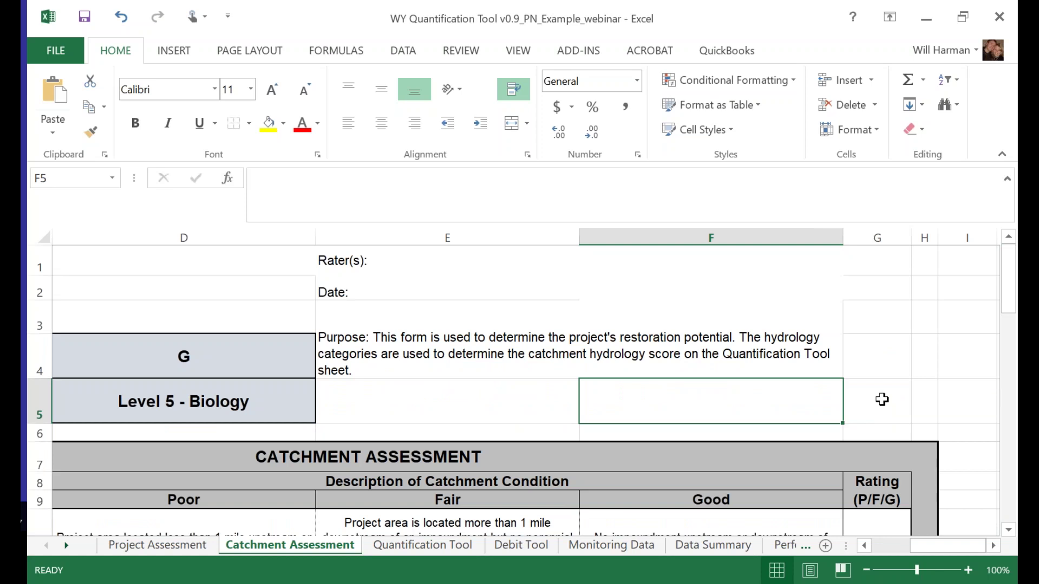
left_click_drag(928, 547, 890, 550)
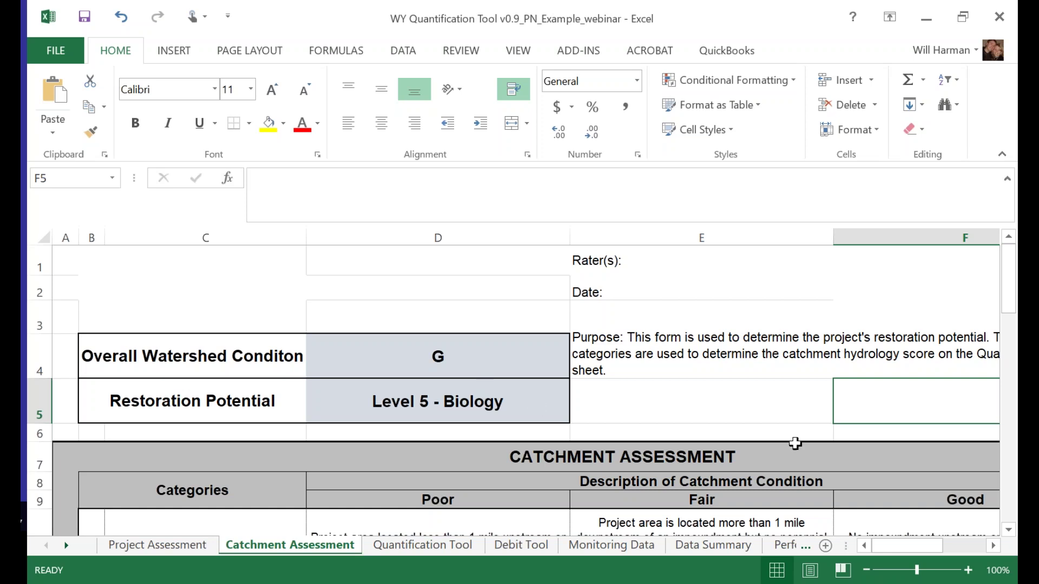
Pick P for the Overall Watershed Condition in D4 and return to the Quantification Tool sheet.
left_click(466, 355)
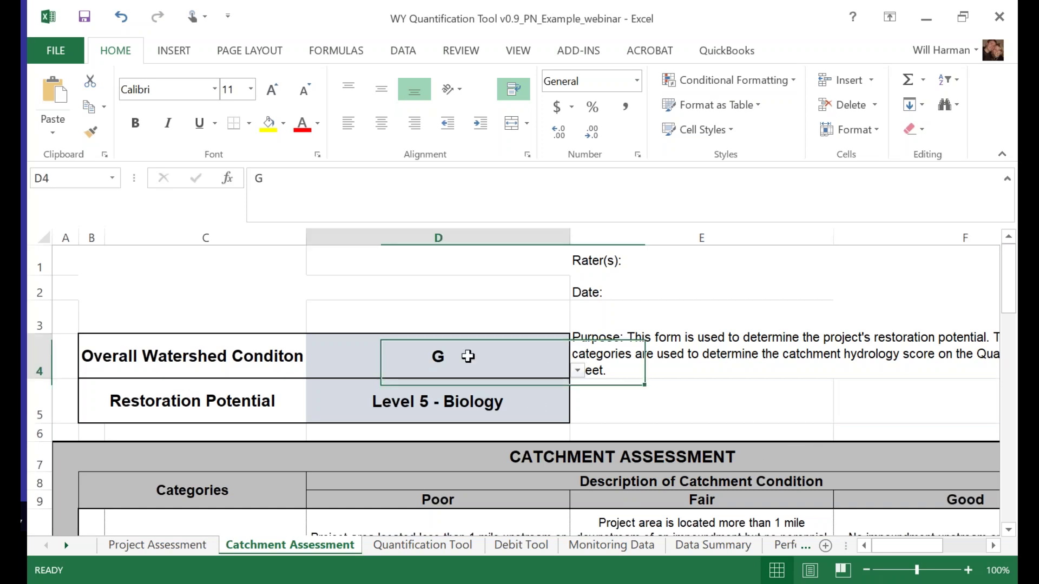
left_click(578, 371)
left_click(563, 385)
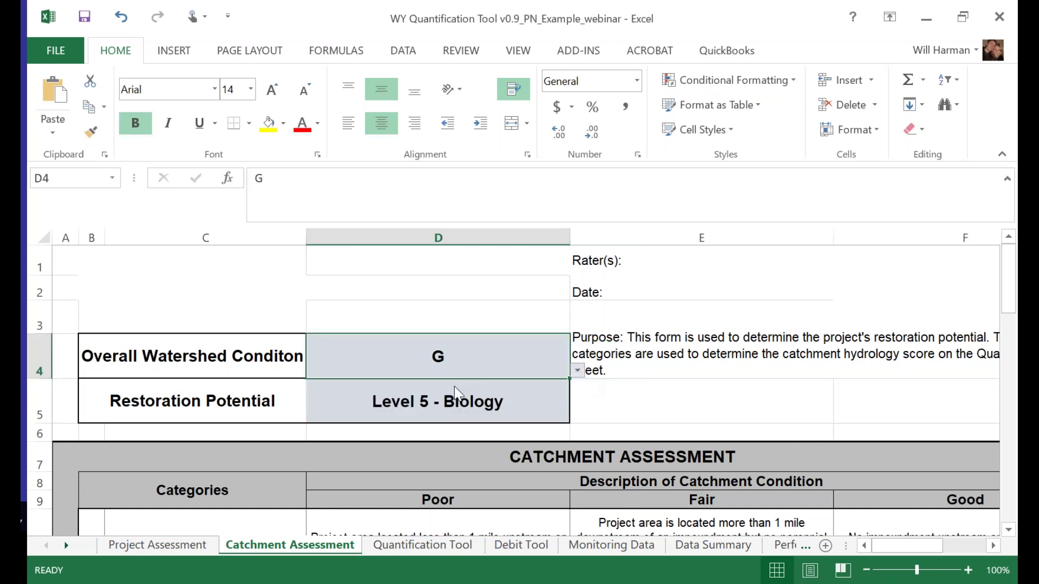
left_click(578, 371)
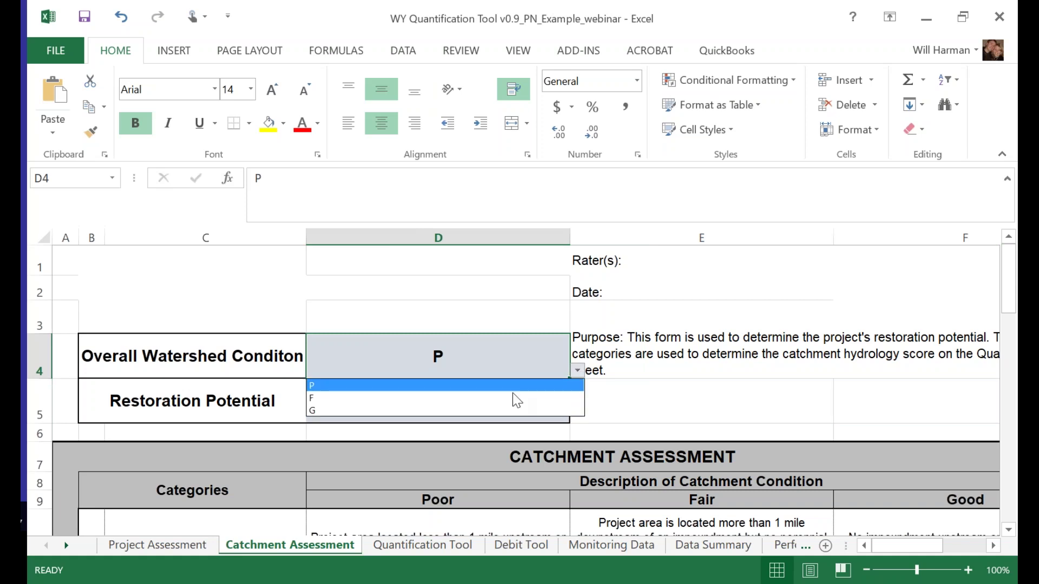
left_click(405, 421)
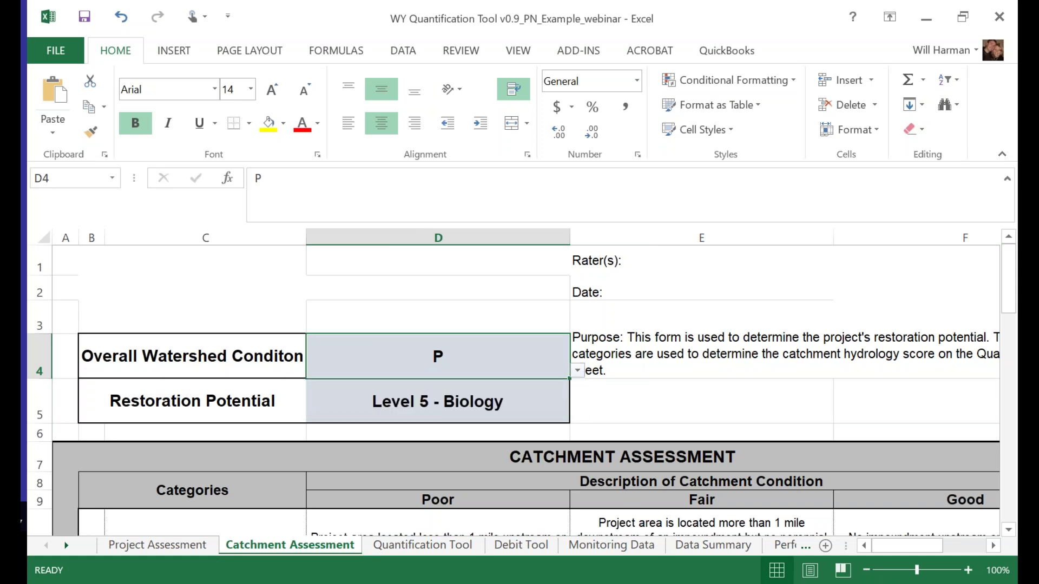
left_click(628, 408)
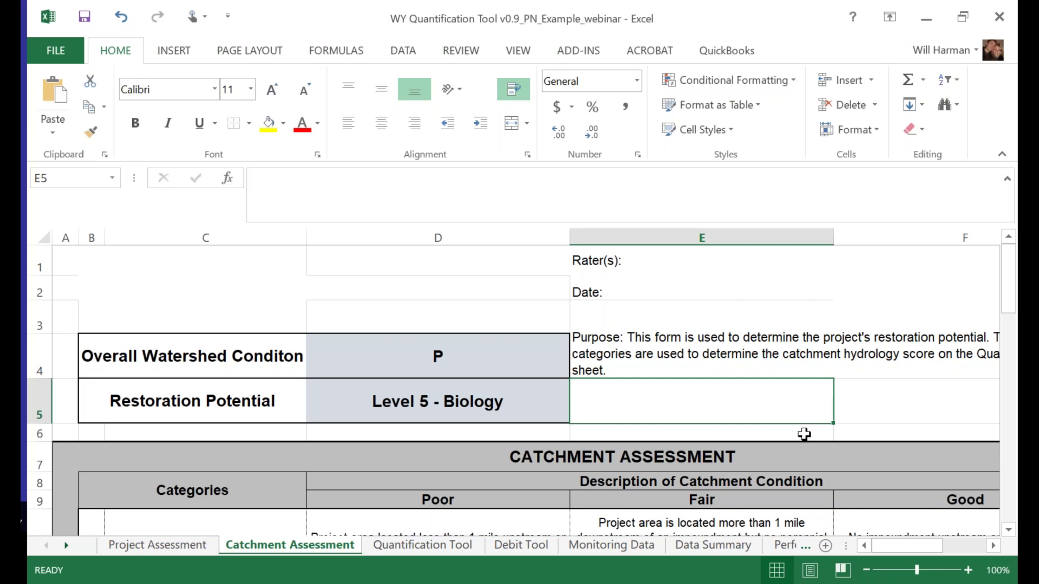
left_click(428, 544)
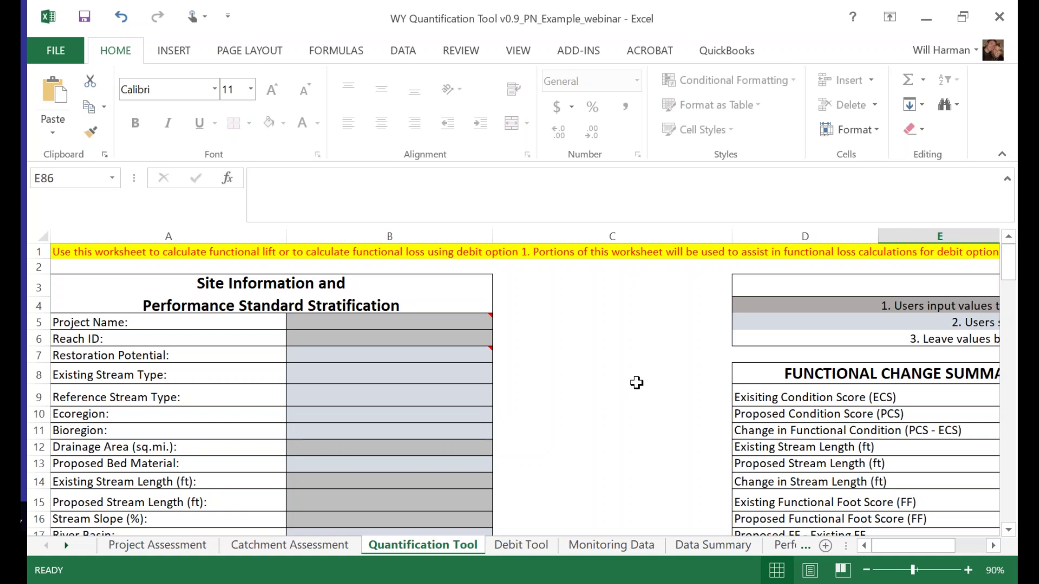
Enter project name Example, Reach ID 1 and restoration potential Level 5 - Biology.
scroll(636, 383, "down", 1)
scroll(636, 384, "up", 1)
left_click(448, 323)
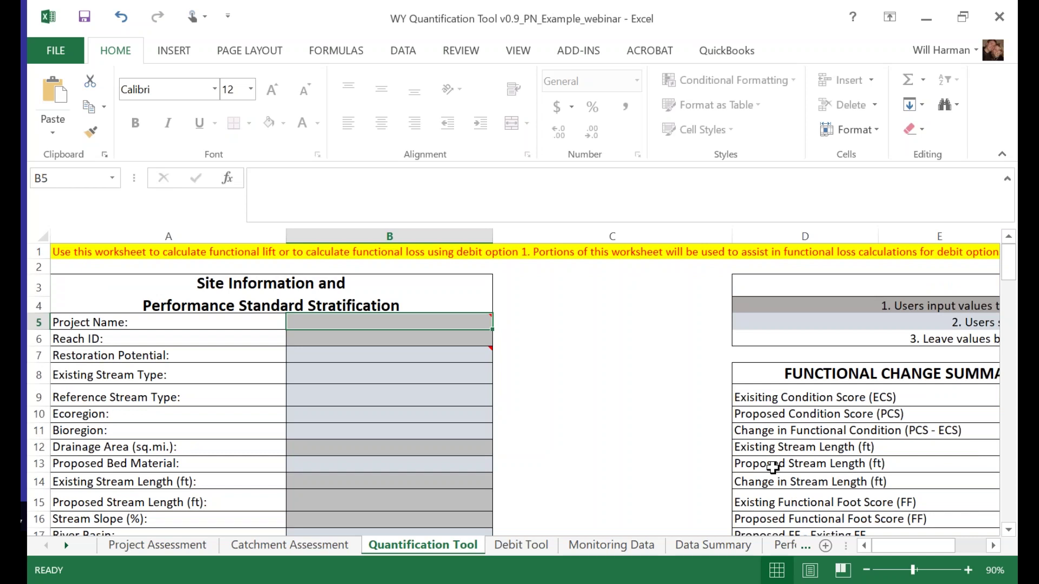
type("Example")
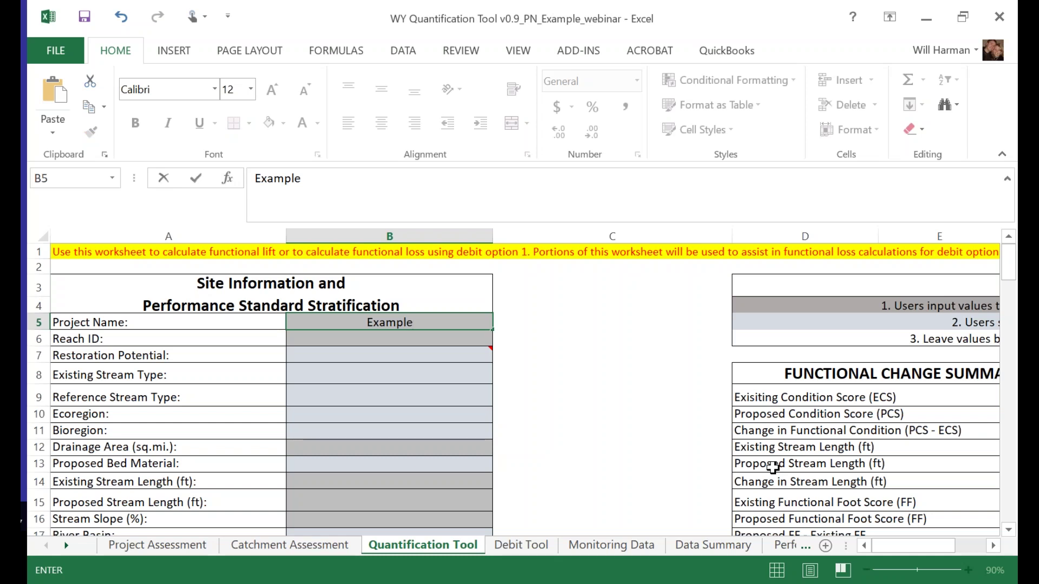
key("Return")
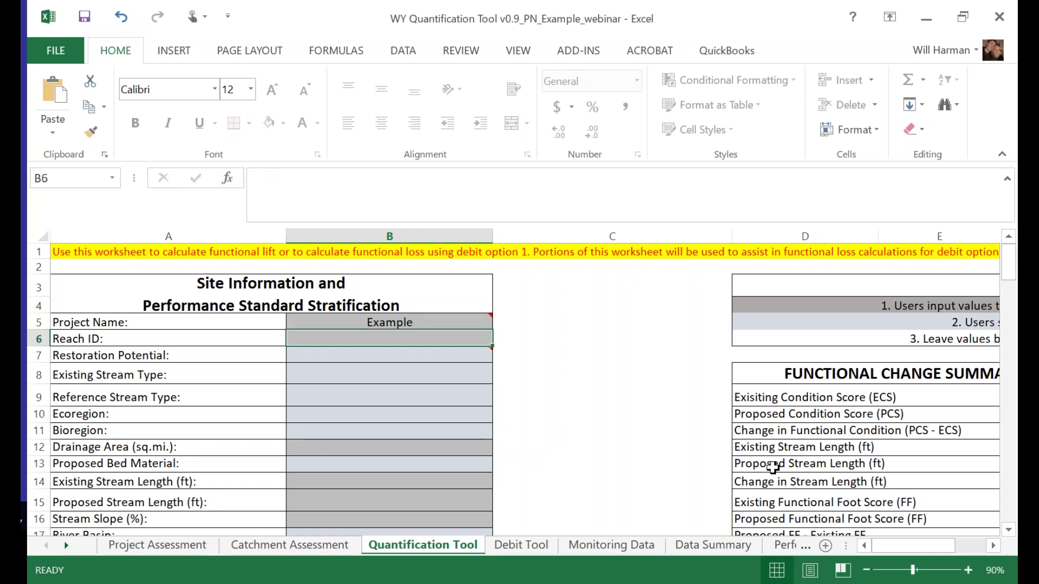
type("1")
key("Return")
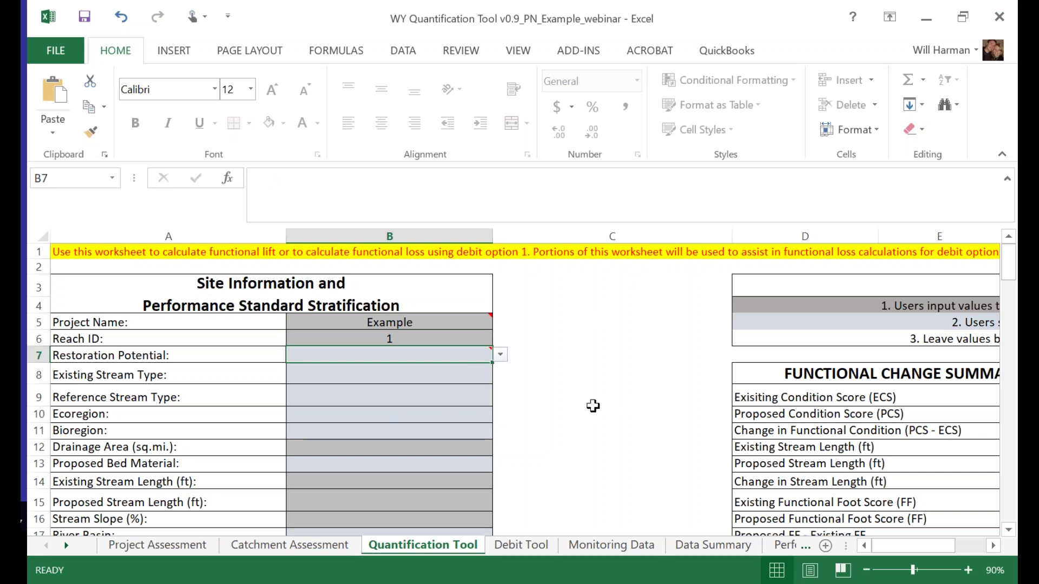
left_click(501, 355)
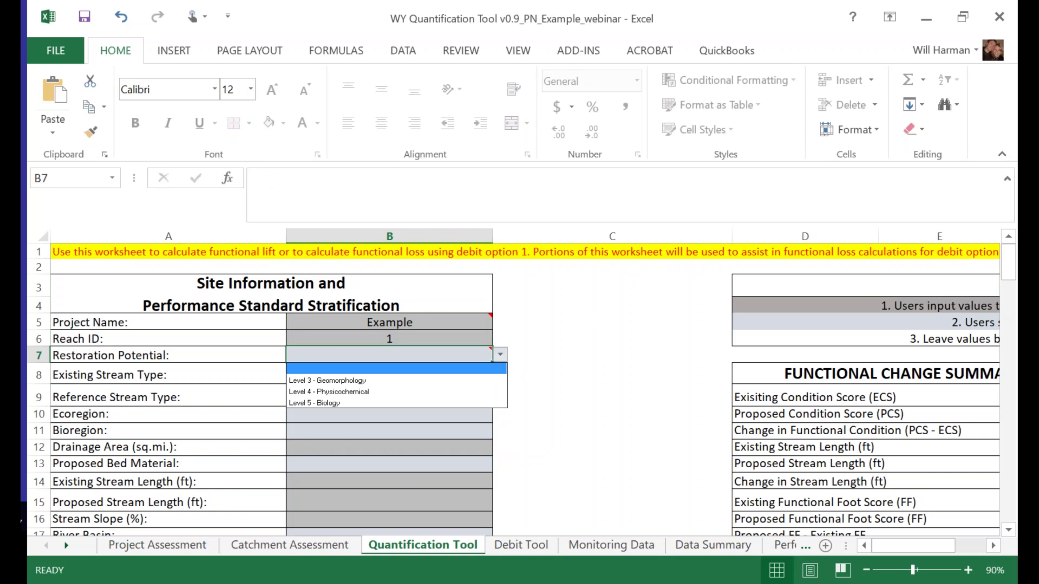
left_click(327, 403)
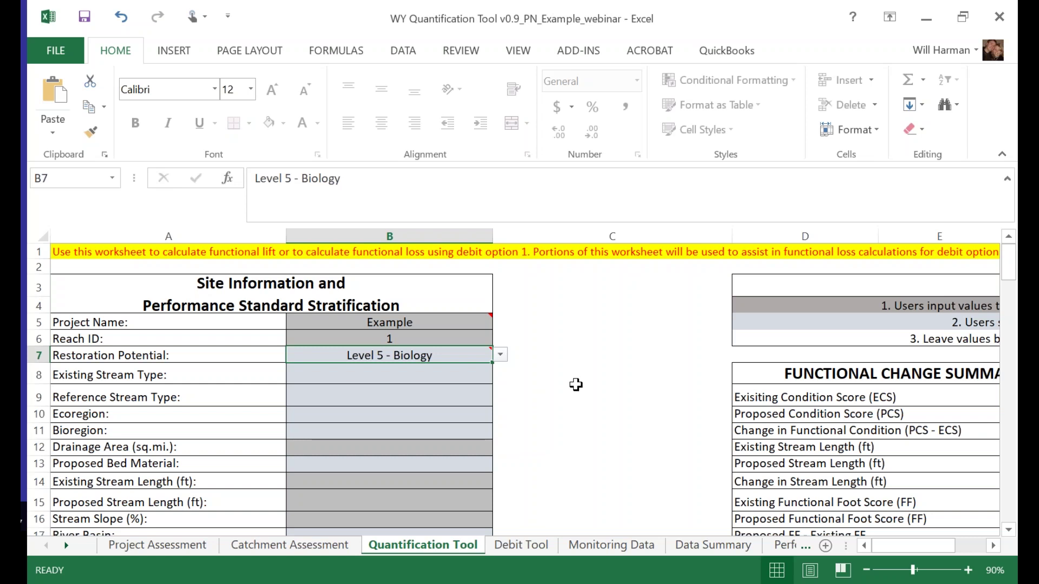
Choose Gc as Existing Stream Type and C as Reference Stream Type, then enlarge the view.
left_click(404, 373)
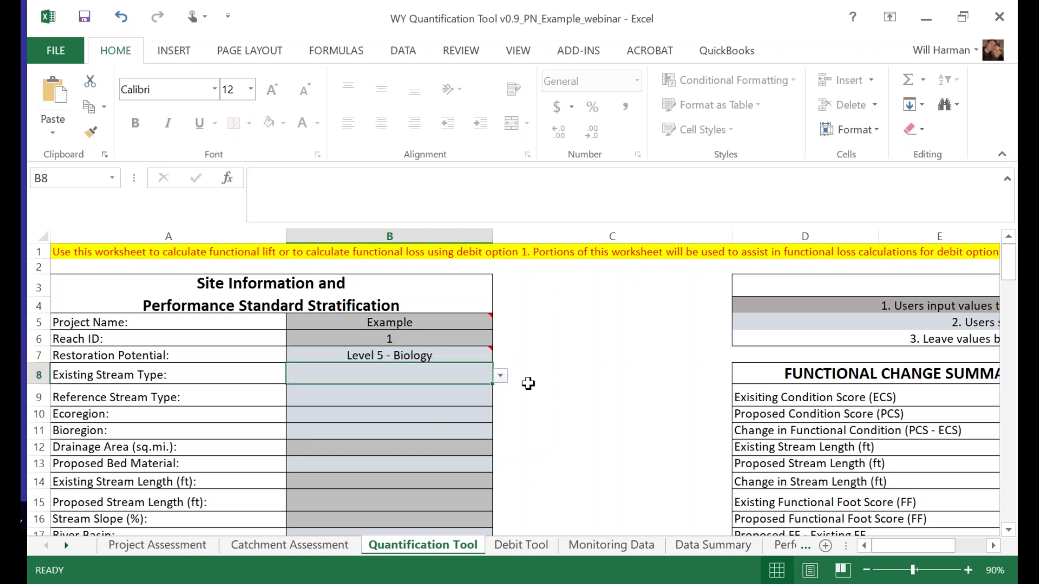
left_click(500, 375)
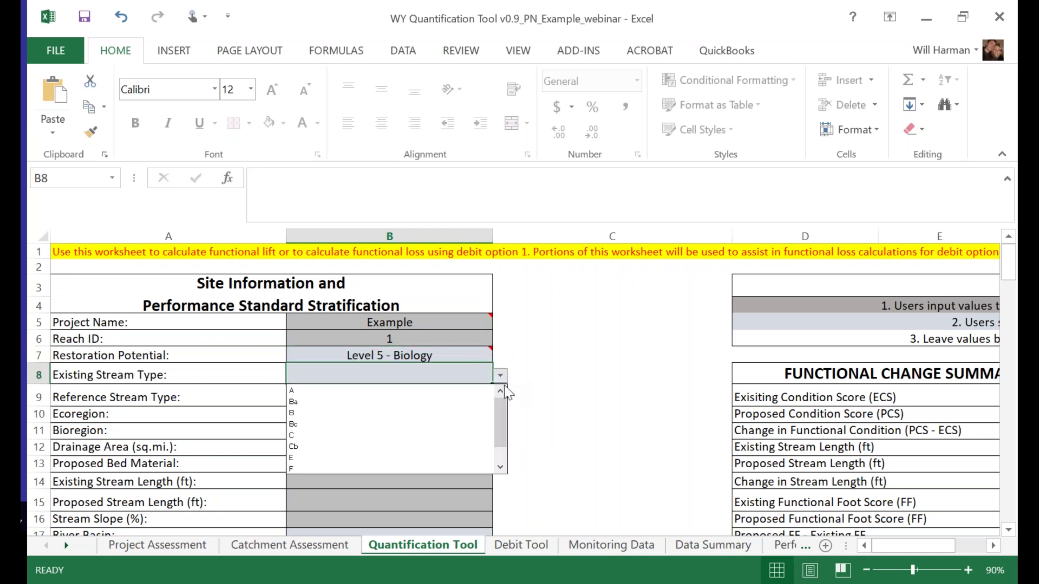
left_click_drag(505, 418, 505, 431)
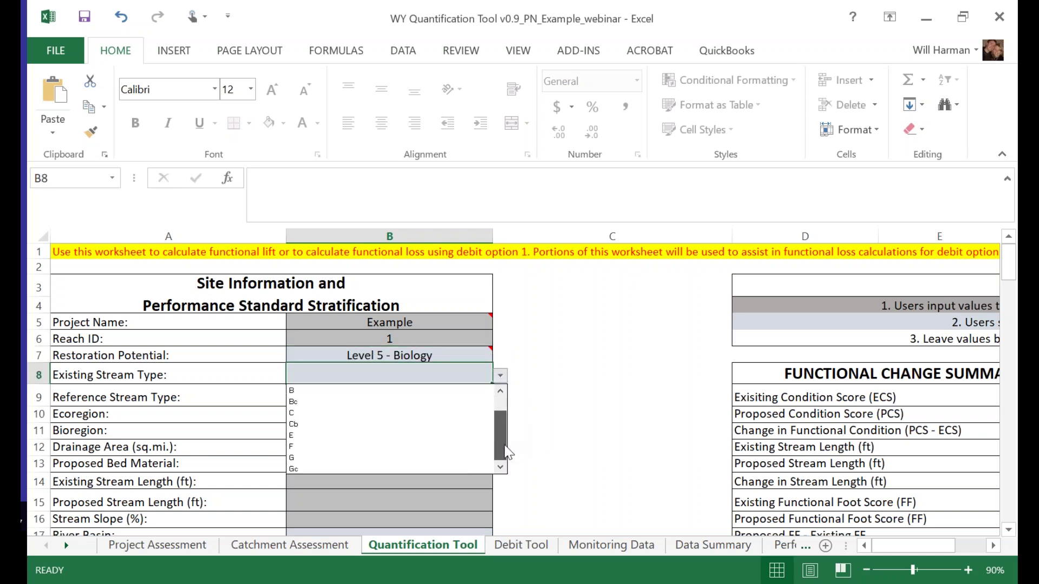
left_click(320, 469)
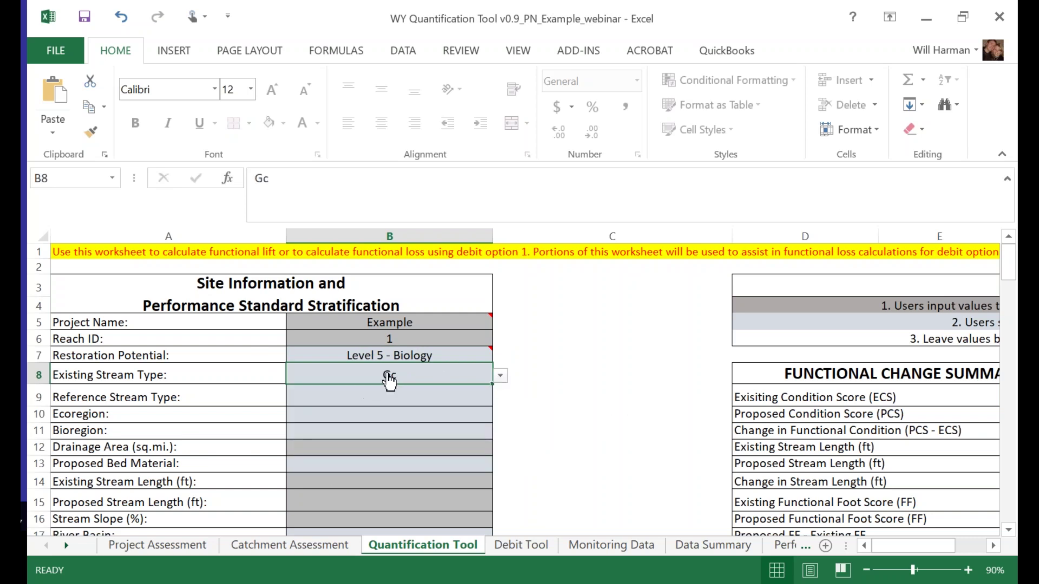
left_click(381, 400)
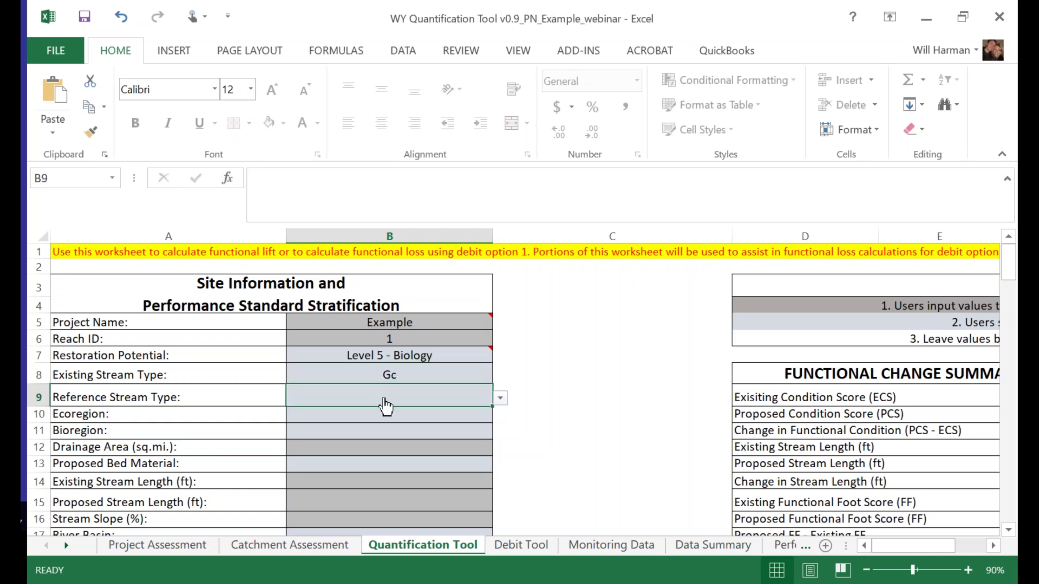
left_click(500, 398)
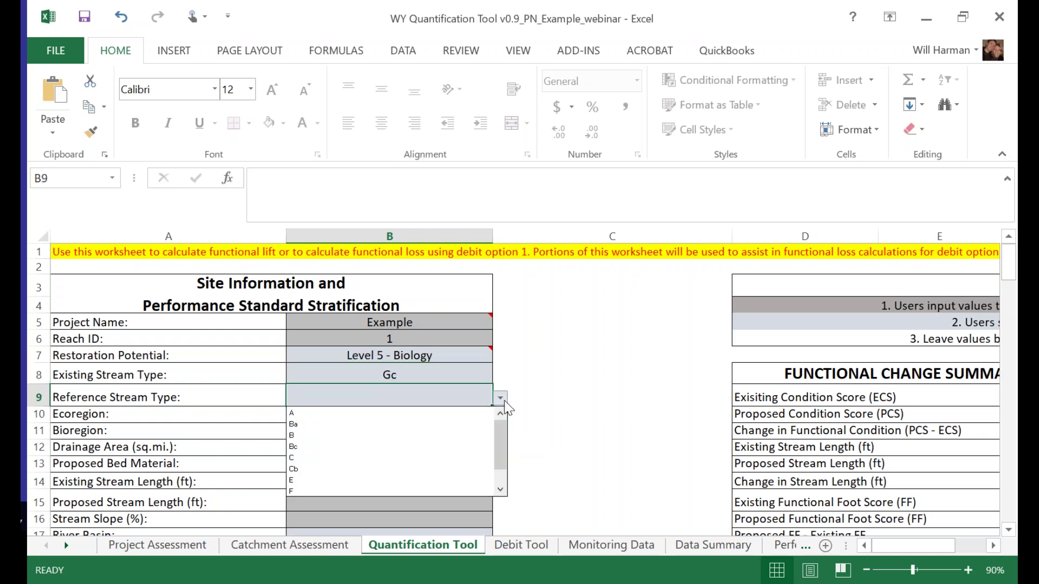
left_click(365, 459)
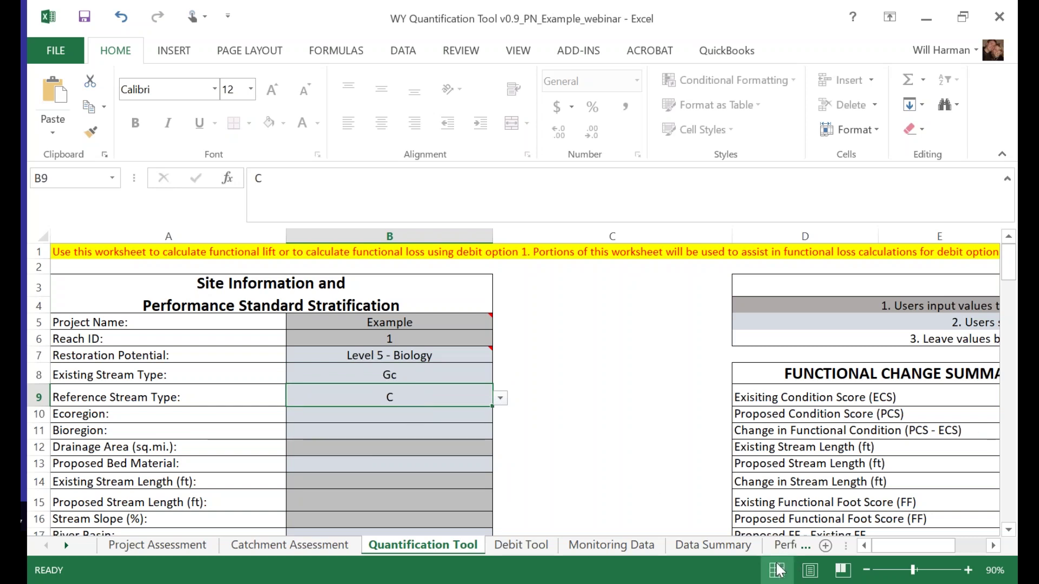
left_click(968, 572)
left_click(968, 572)
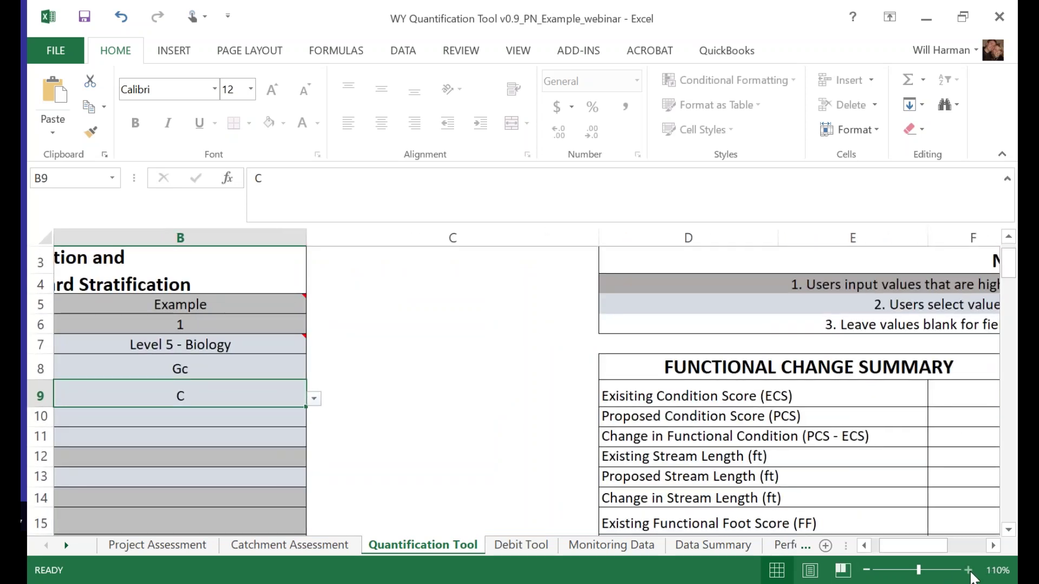
Choose Mountains as the ecoregion and zoom the sheet to 120%.
left_click_drag(887, 545, 880, 545)
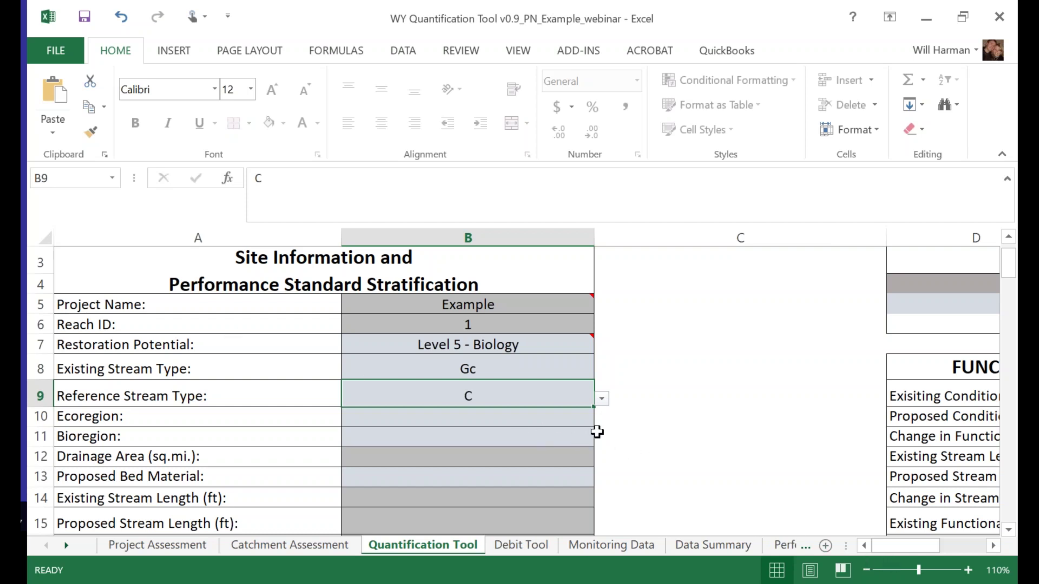
left_click(427, 417)
left_click(601, 420)
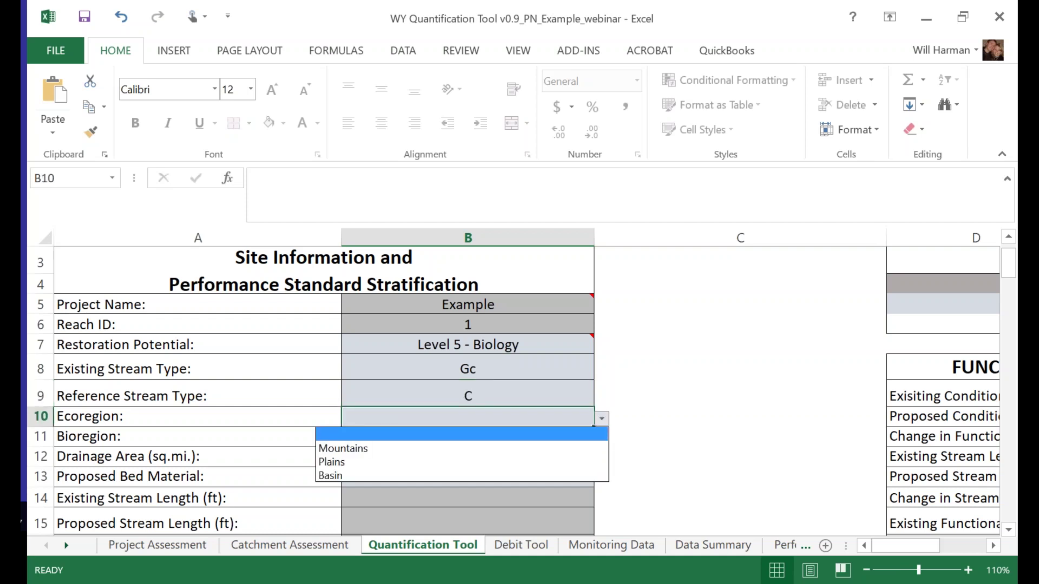
left_click(379, 451)
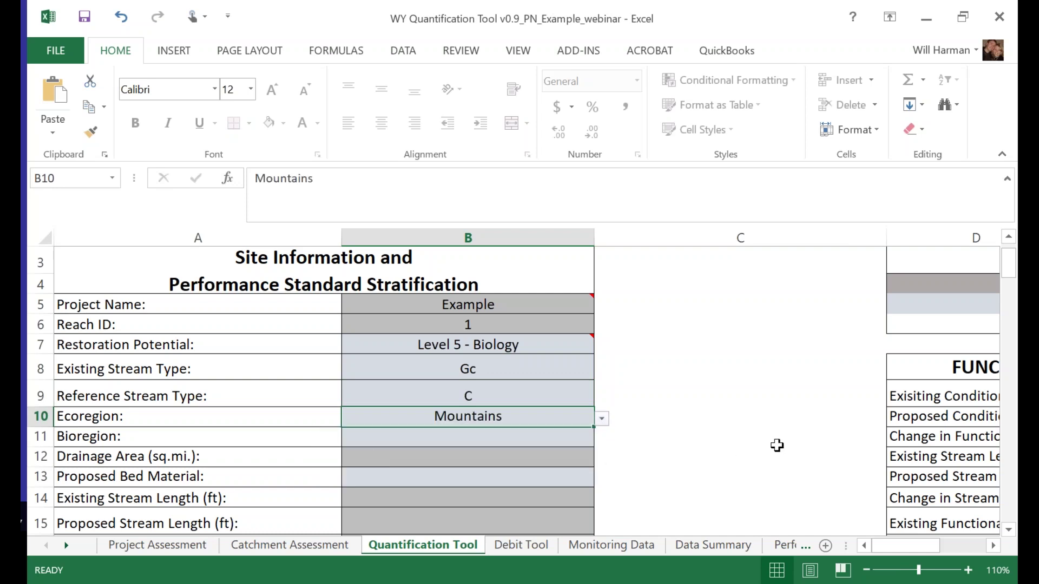
left_click(968, 570)
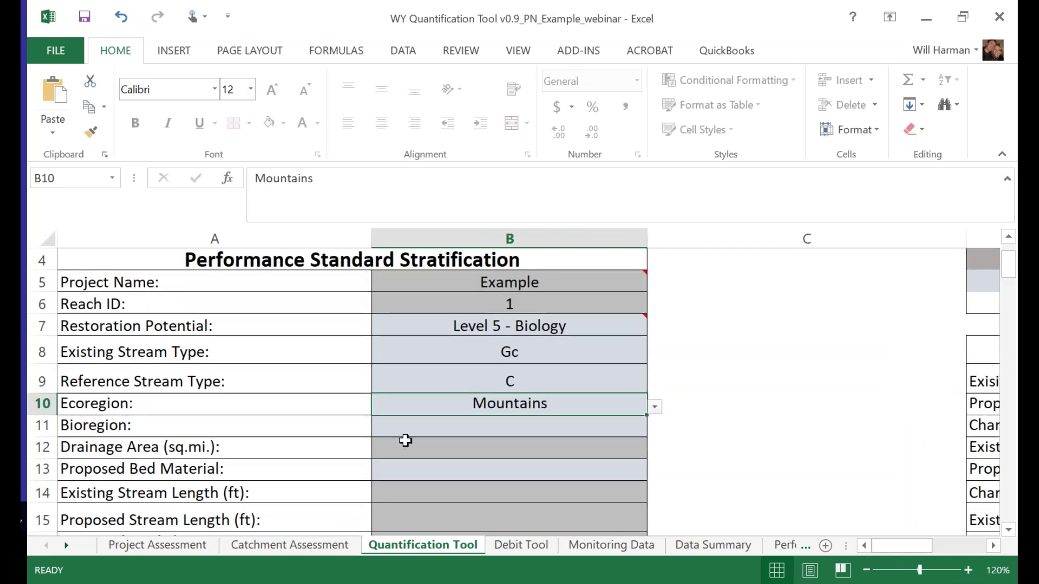
Choose High Valleys as the bioregion and enter a drainage area of 20 sq. mi.
left_click(515, 427)
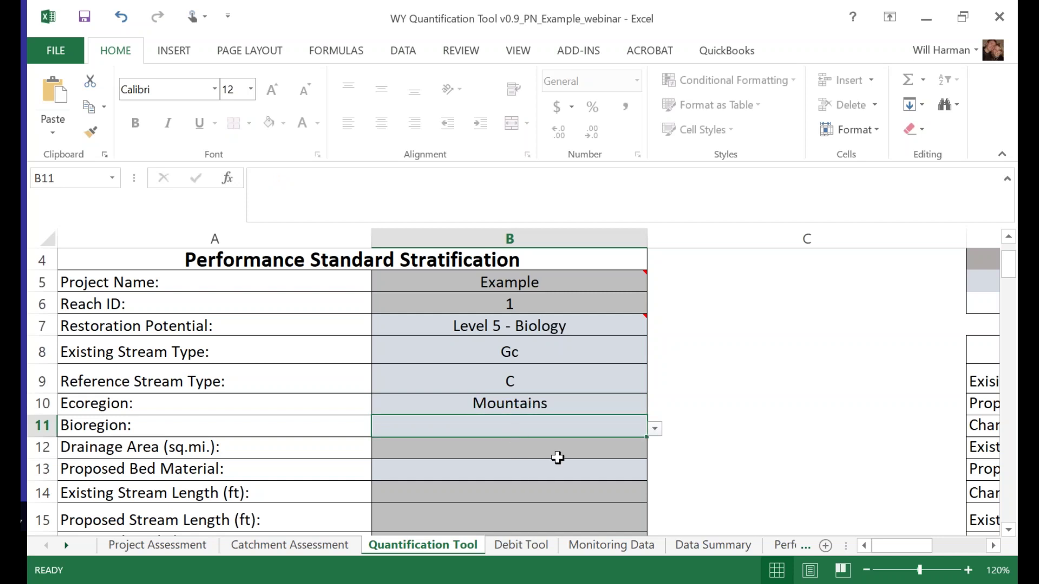
left_click(655, 429)
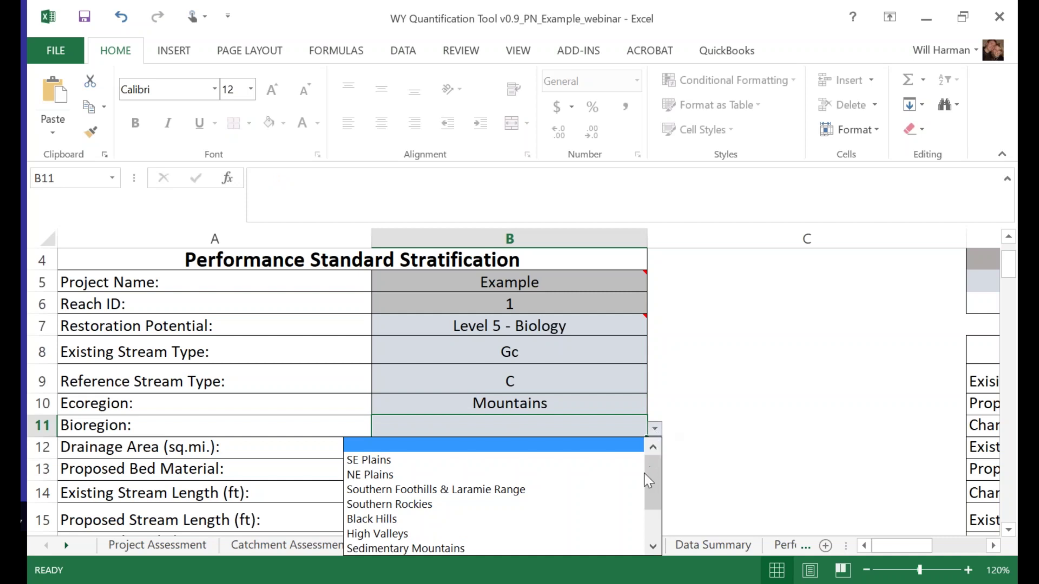
left_click(419, 533)
left_click(567, 449)
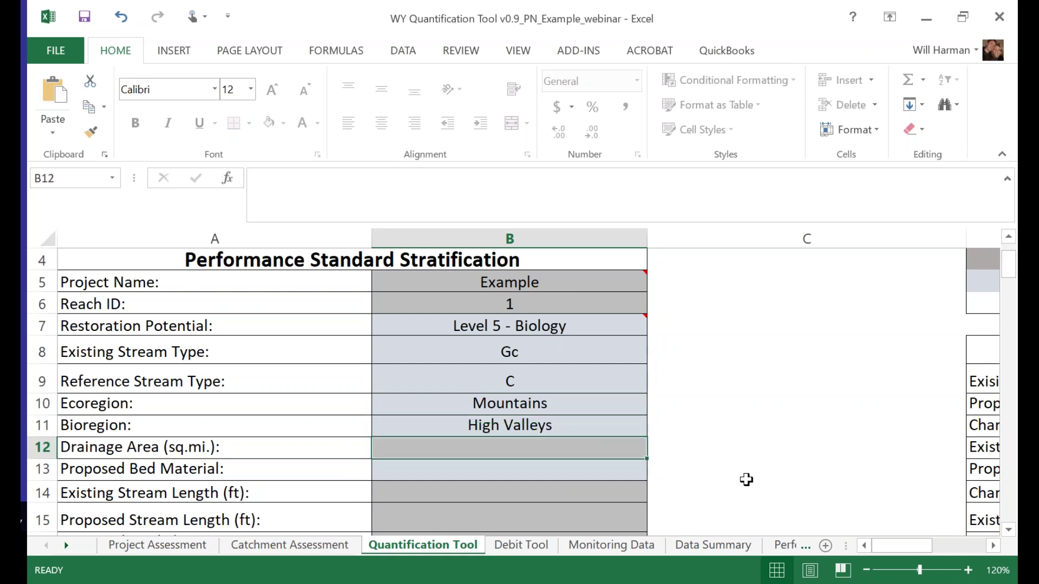
type("20")
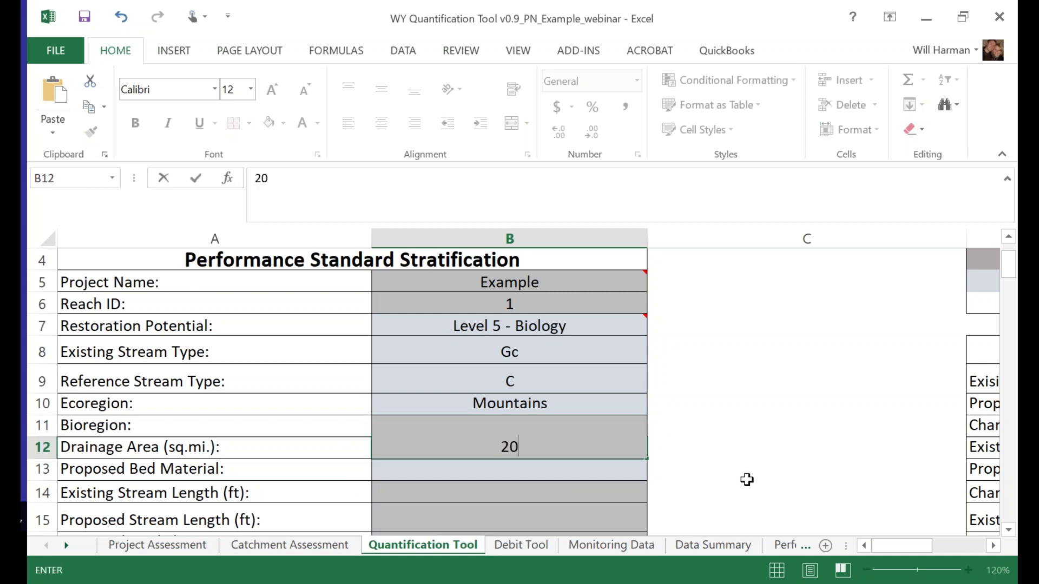
left_click(563, 473)
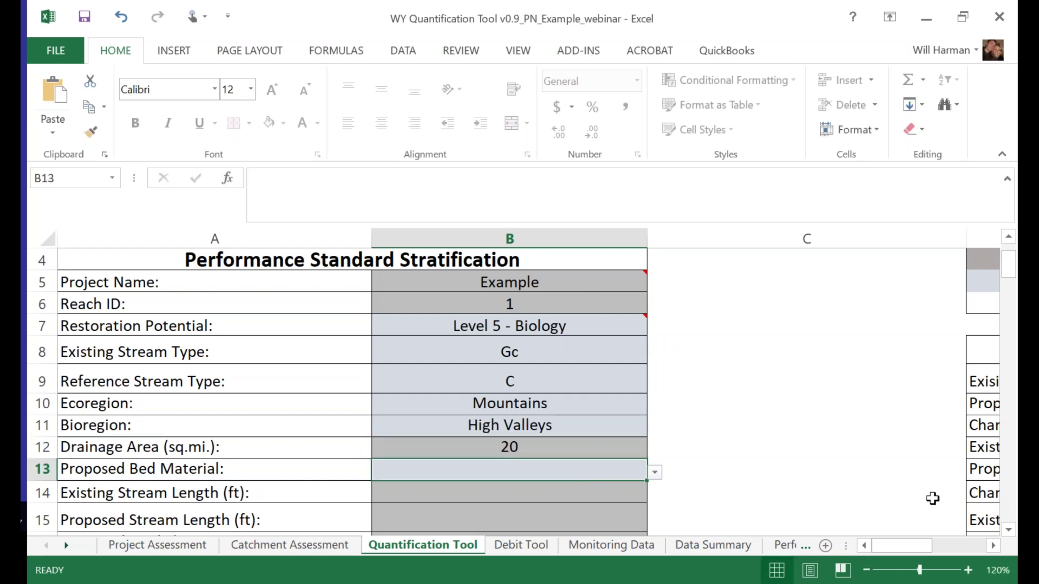
left_click(866, 569)
Return the zoom to 100% and choose Gravel or Cobble as the proposed bed material.
left_click(866, 569)
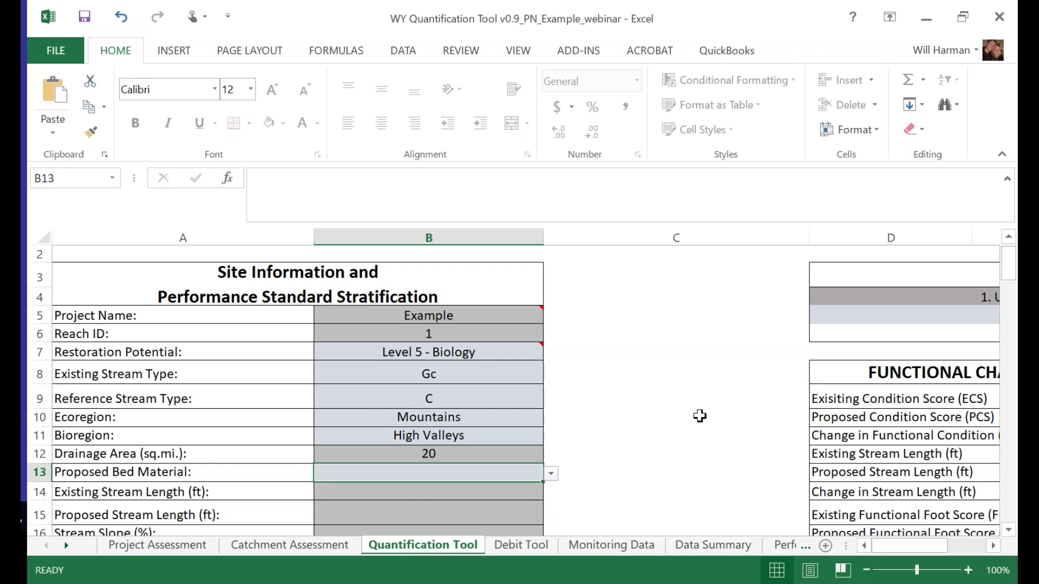
scroll(703, 410, "down", 1)
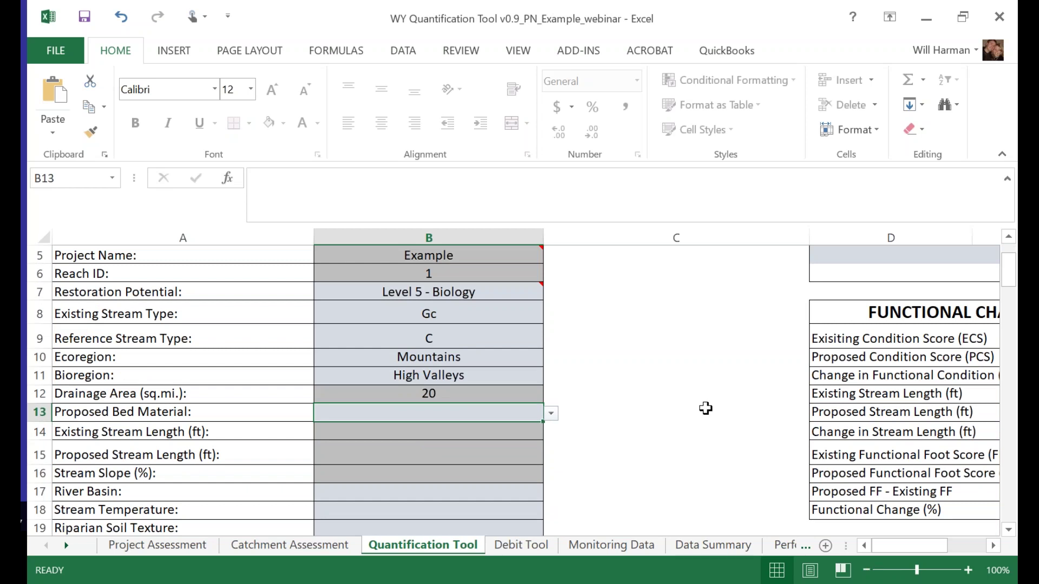
scroll(706, 408, "down", 1)
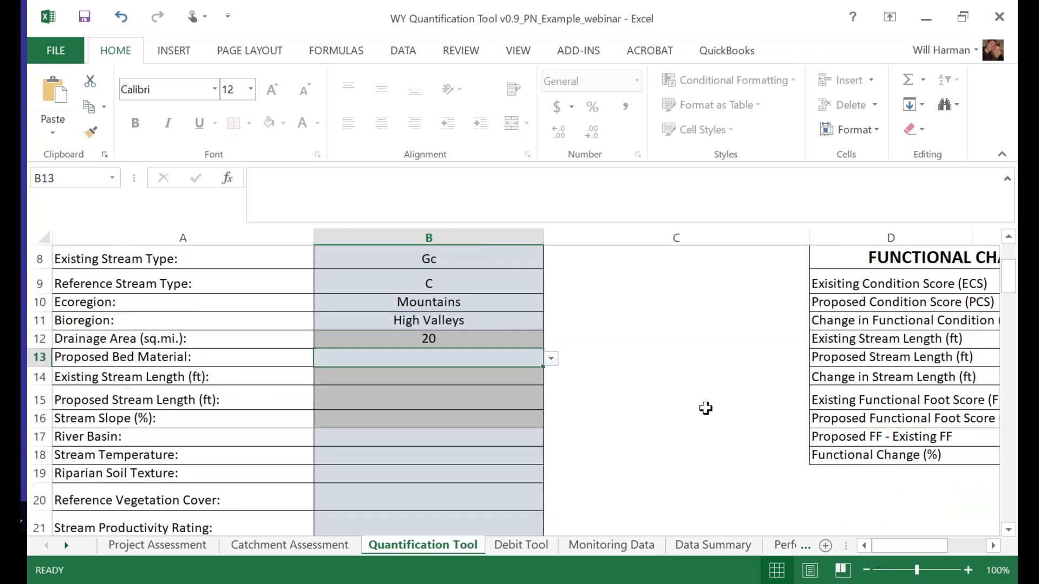
left_click(552, 360)
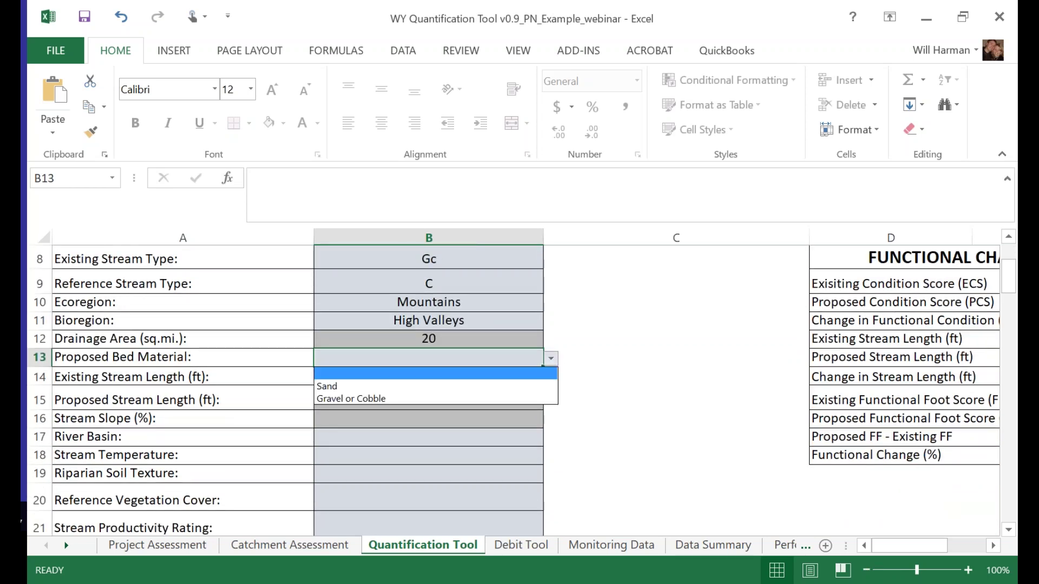
left_click(374, 402)
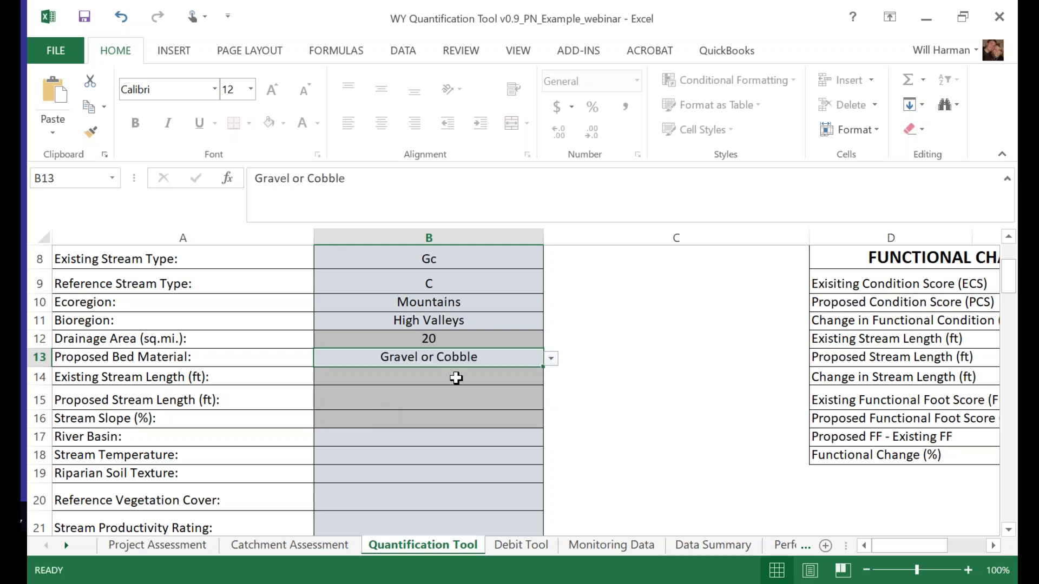
Enter existing stream length 1000 ft, proposed length 1200 ft and stream slope 0.5%.
left_click(433, 376)
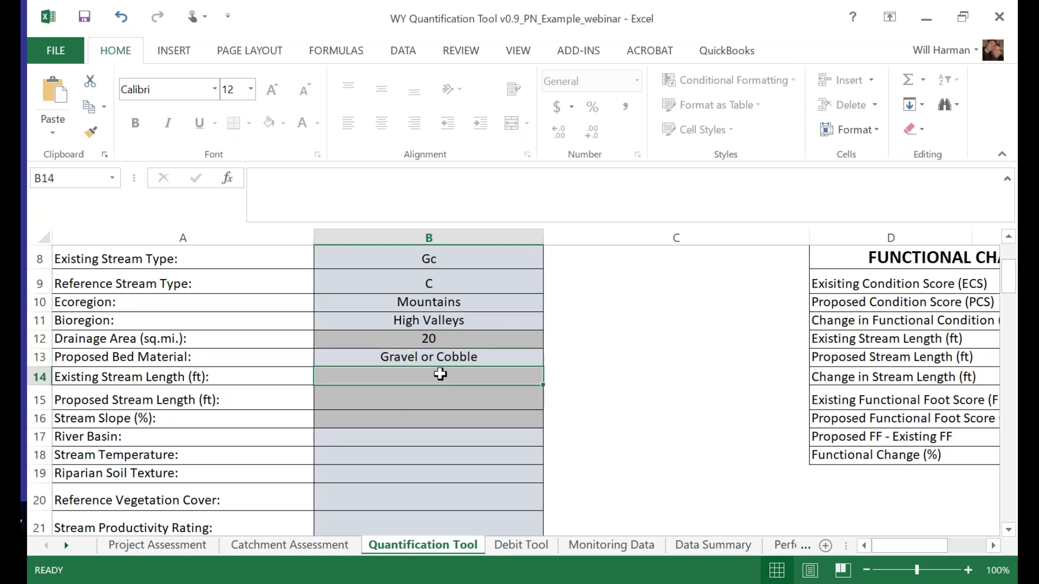
type("1000")
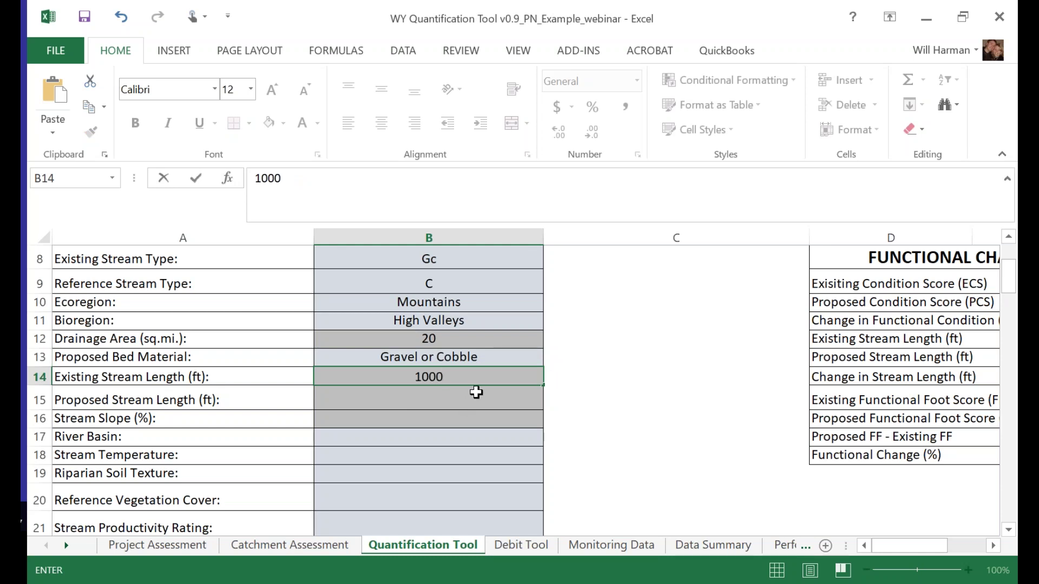
key("Return")
type("1200")
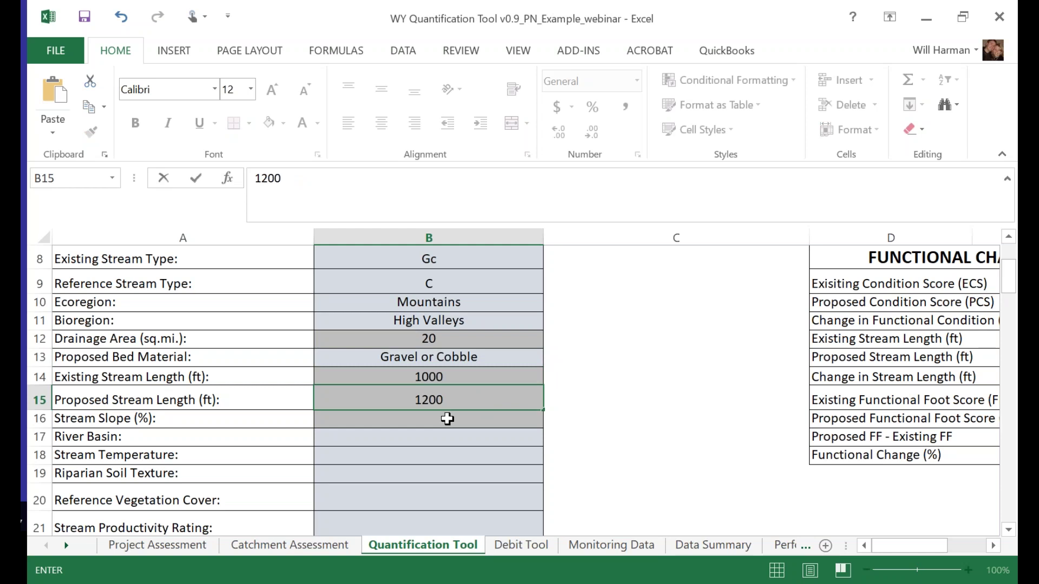
key("Return")
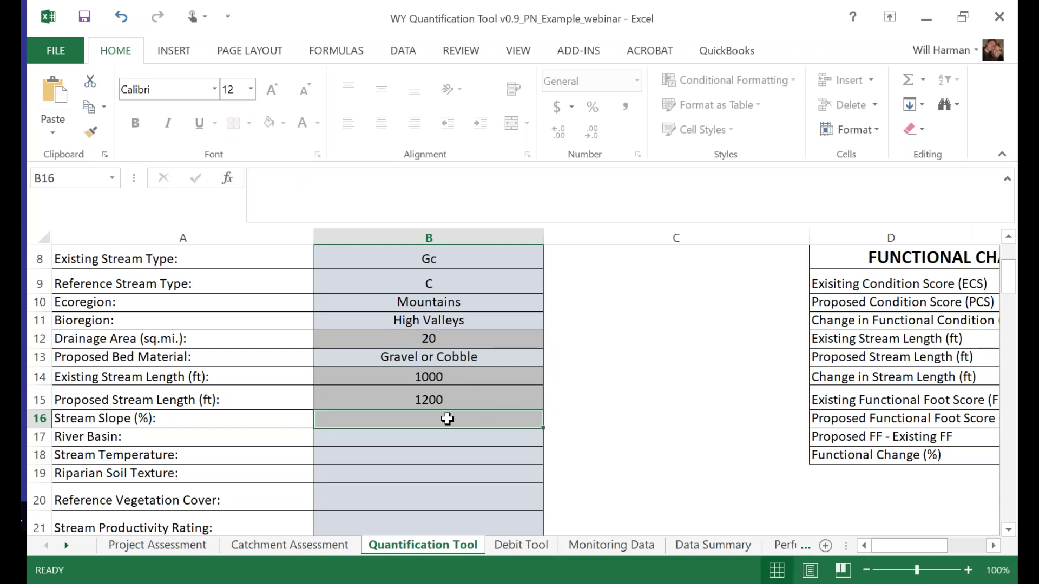
type("0.5")
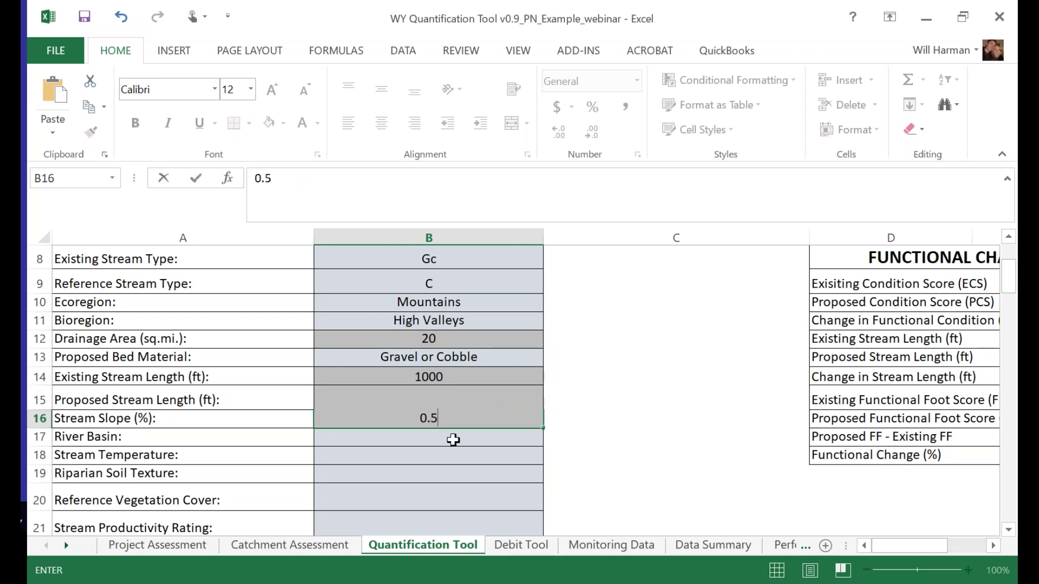
key("Return")
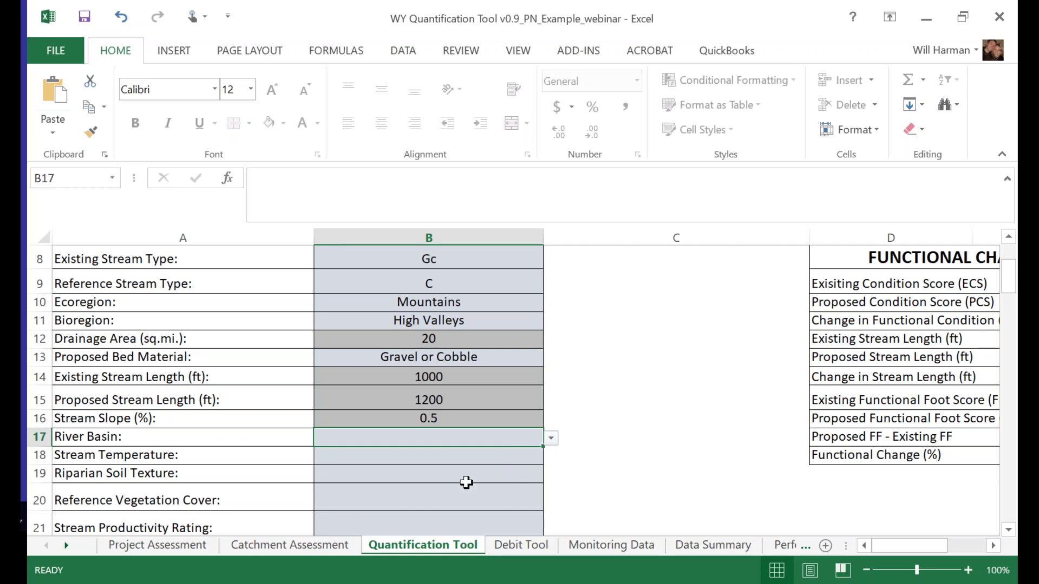
Choose Green River as the river basin and Tier I (Cold) as the stream temperature.
left_click(551, 439)
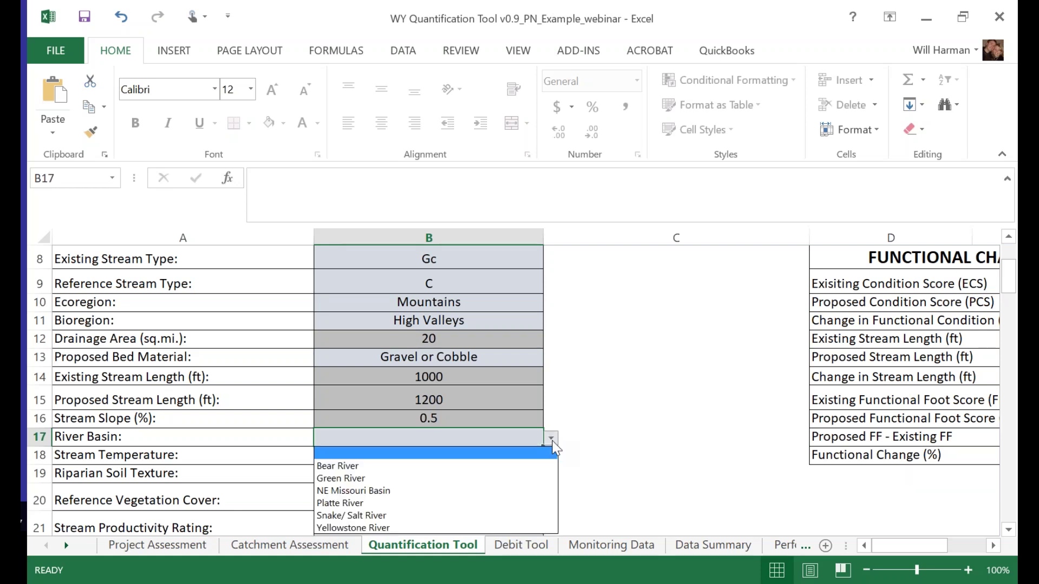
left_click(392, 479)
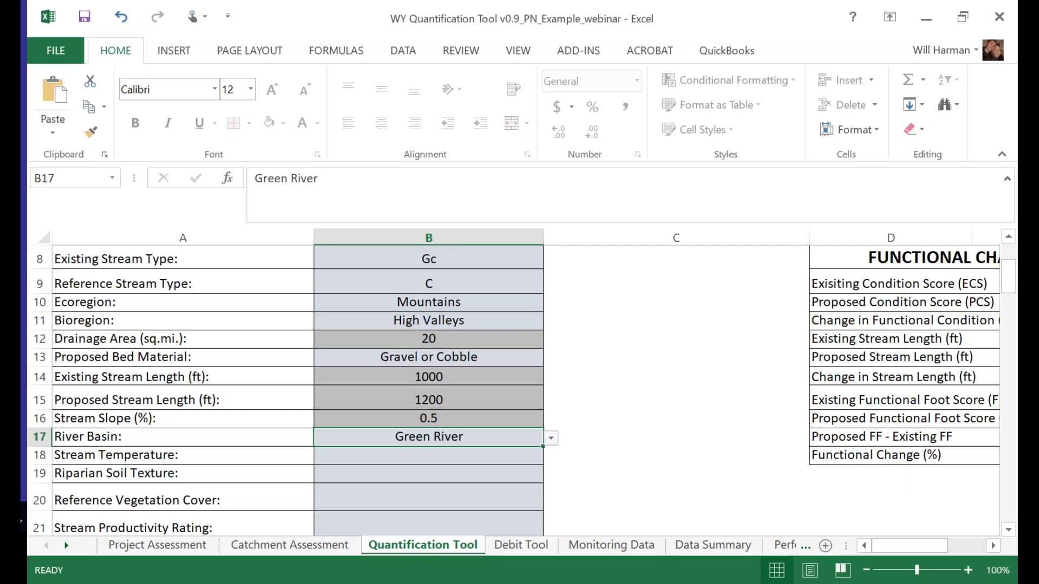
left_click(410, 461)
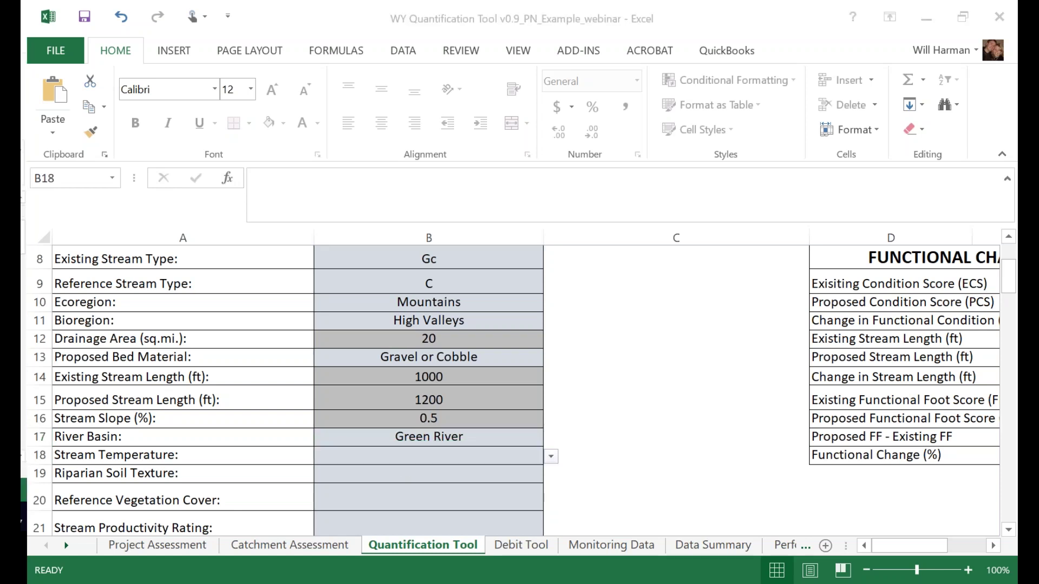
left_click(550, 457)
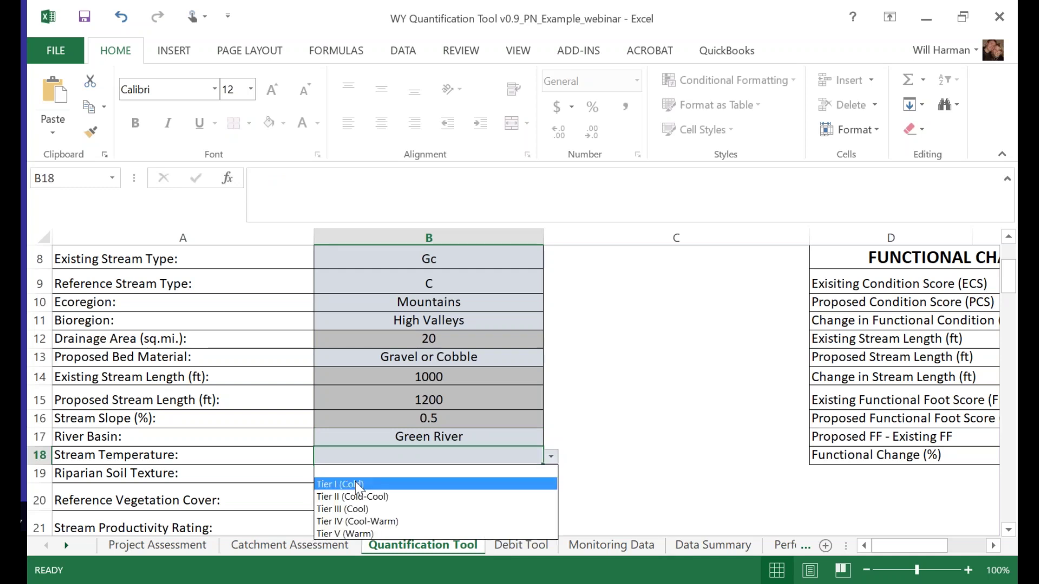
left_click(355, 483)
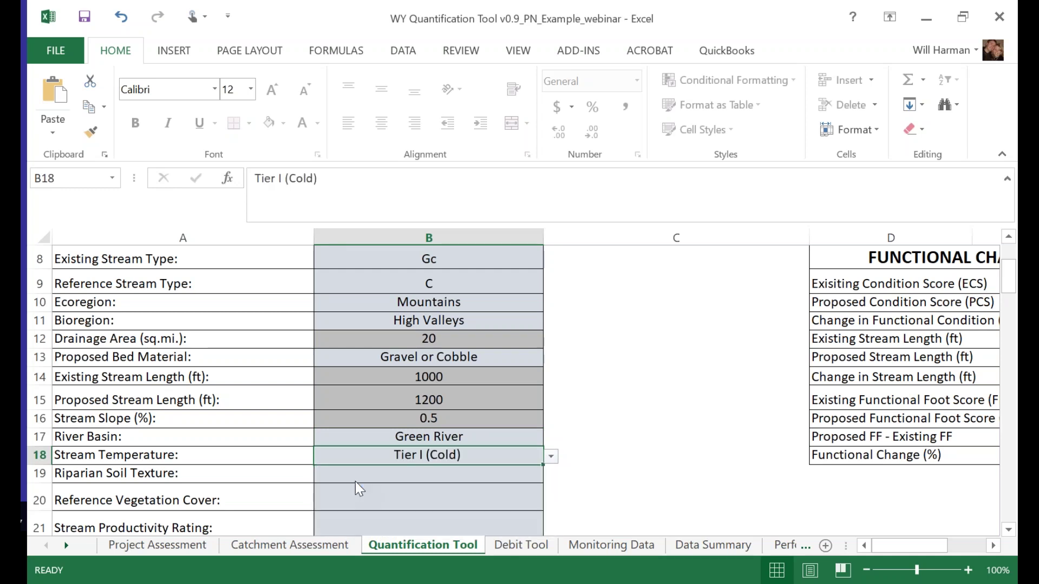
Enter Sandy as riparian soil texture and choose Forested as reference vegetation cover.
left_click(409, 478)
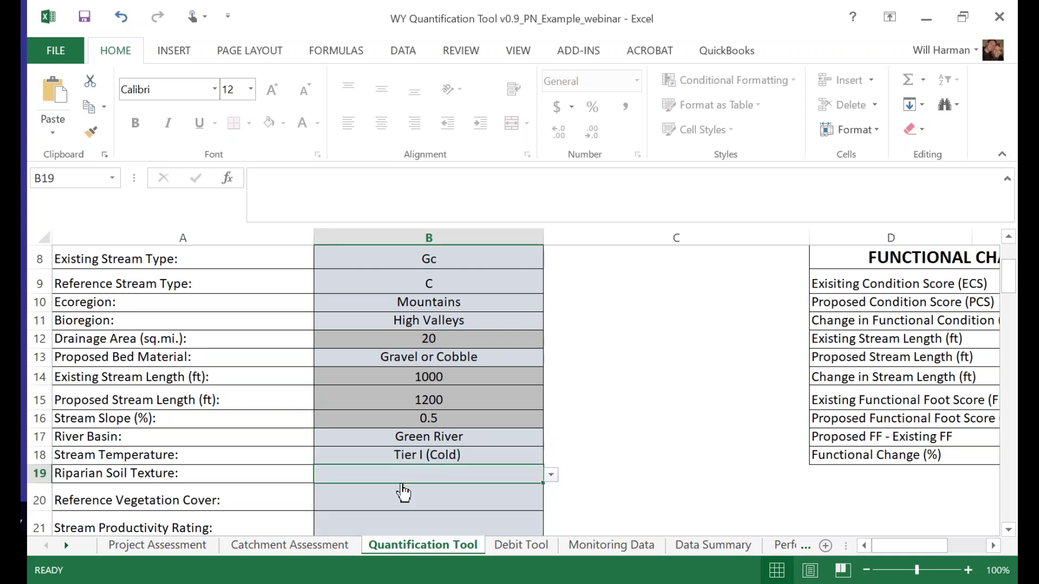
left_click(551, 474)
key("Escape")
type("Sandy")
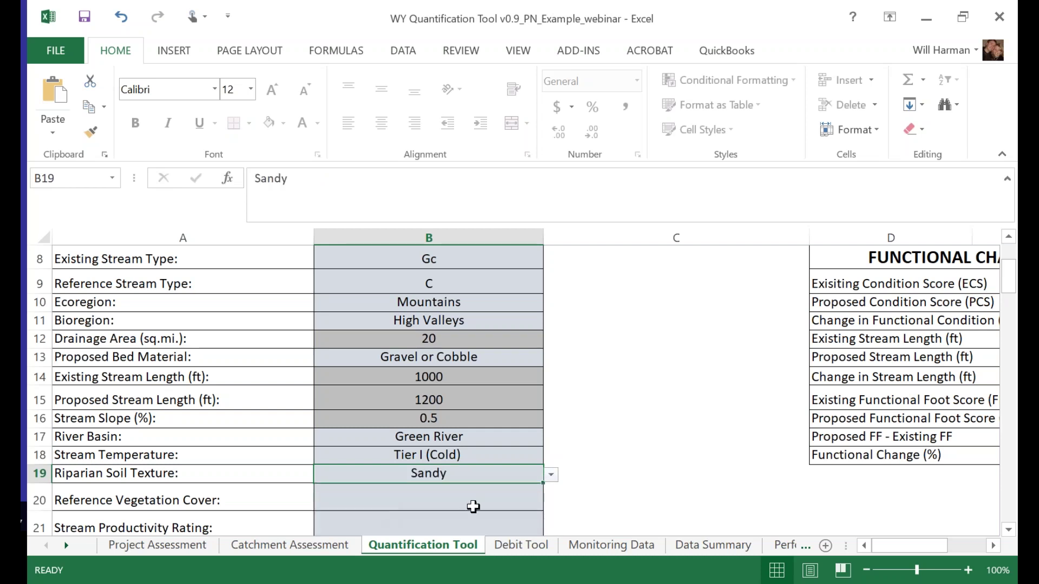
key("Return")
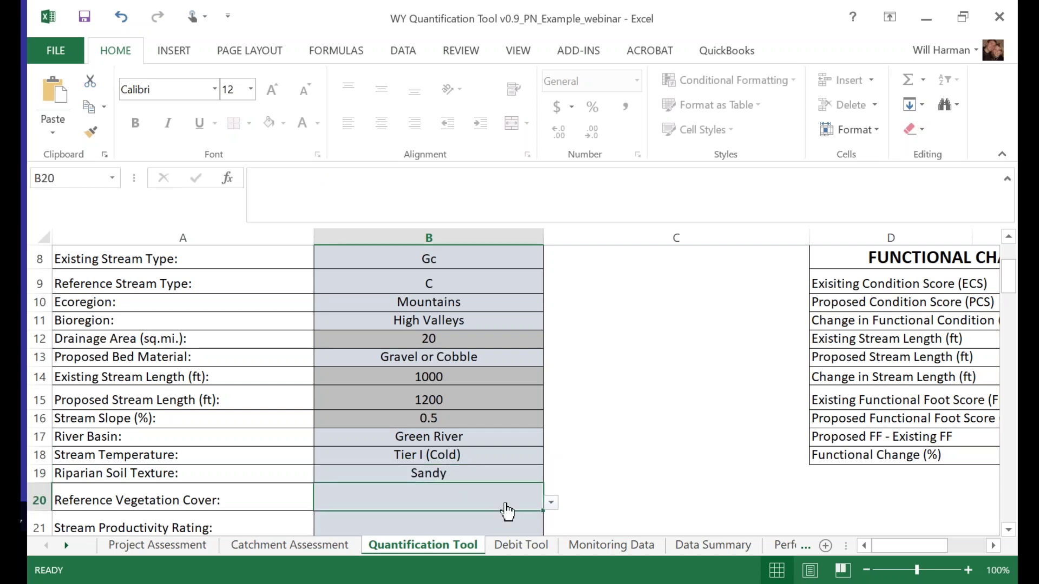
left_click(551, 503)
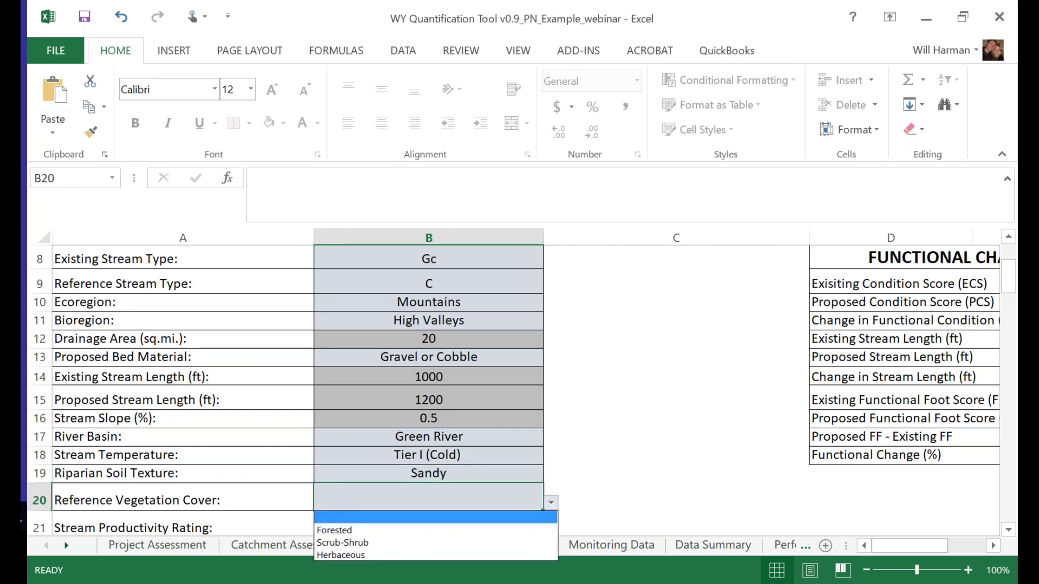
left_click(373, 530)
Choose Confined Alluvial as the valley type in B22.
scroll(703, 496, "down", 1)
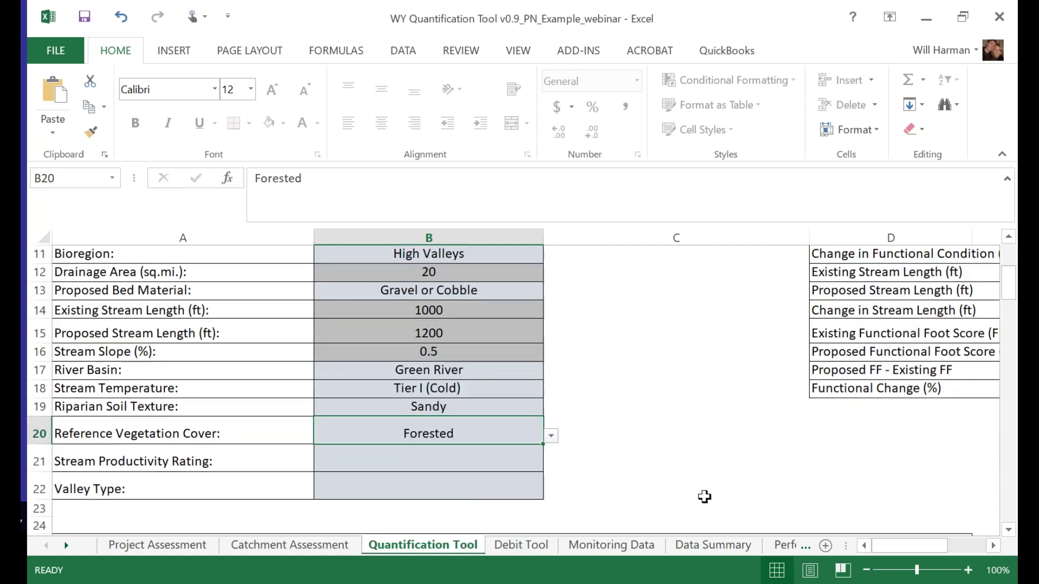
left_click(459, 462)
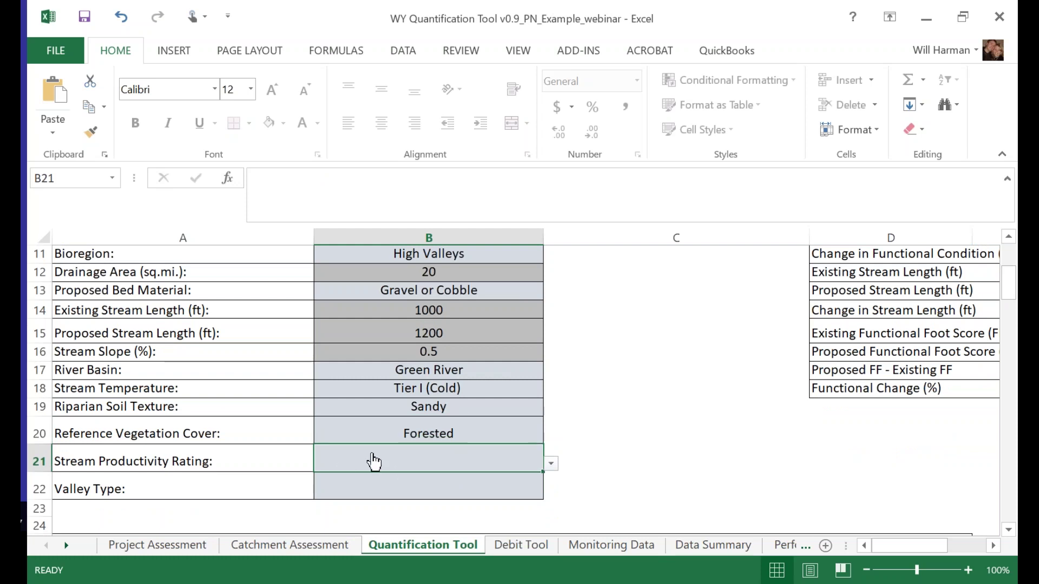
left_click(446, 488)
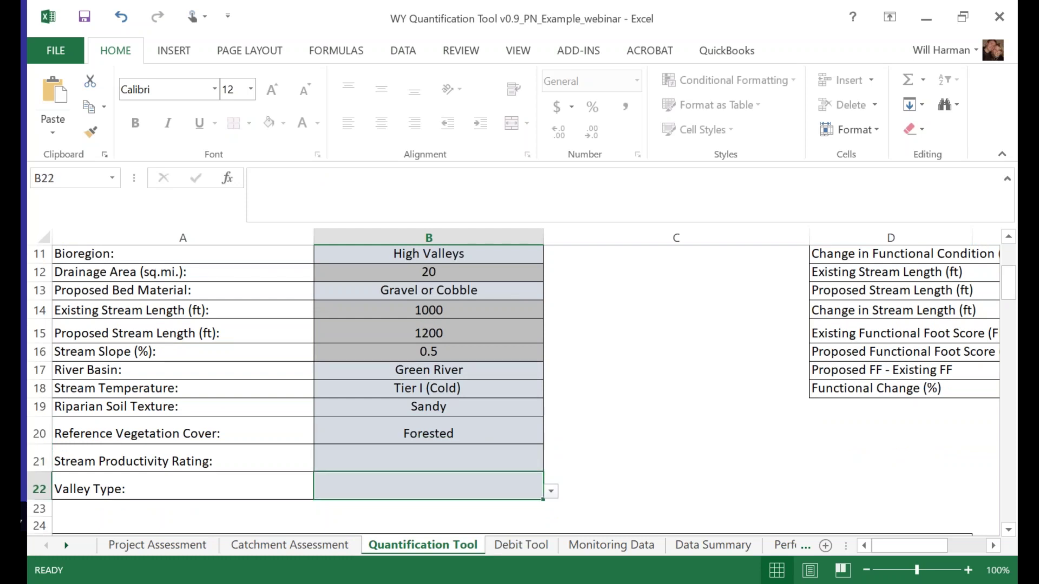
left_click(551, 491)
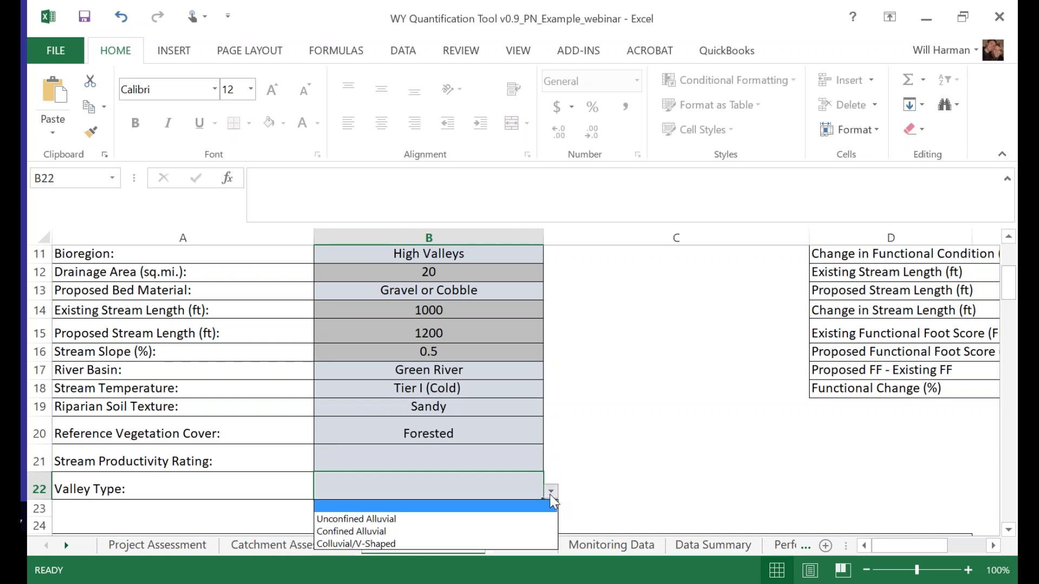
left_click(364, 531)
scroll(676, 416, "up", 1)
scroll(676, 416, "up", 2)
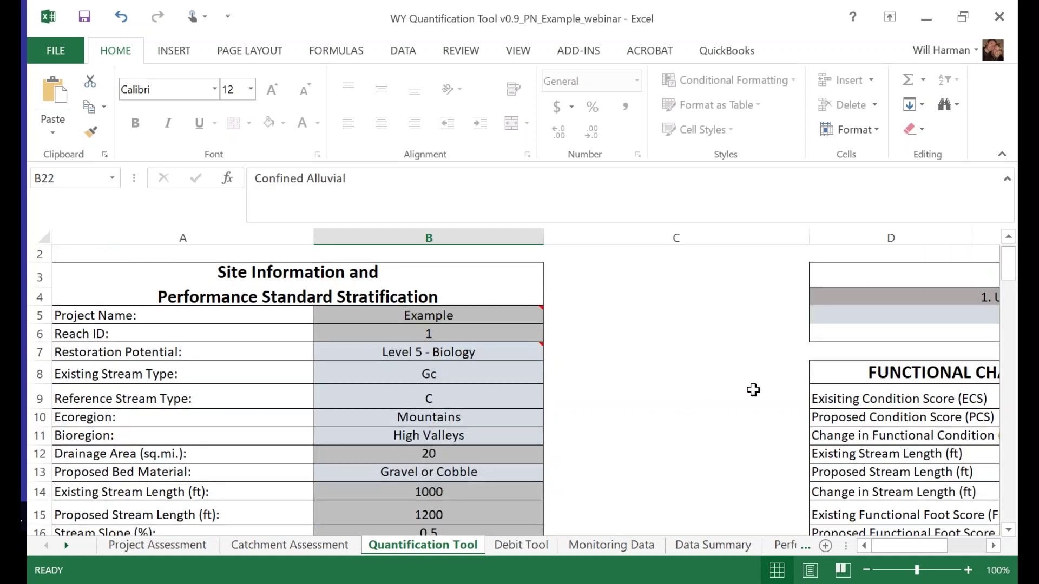
scroll(748, 390, "down", 1)
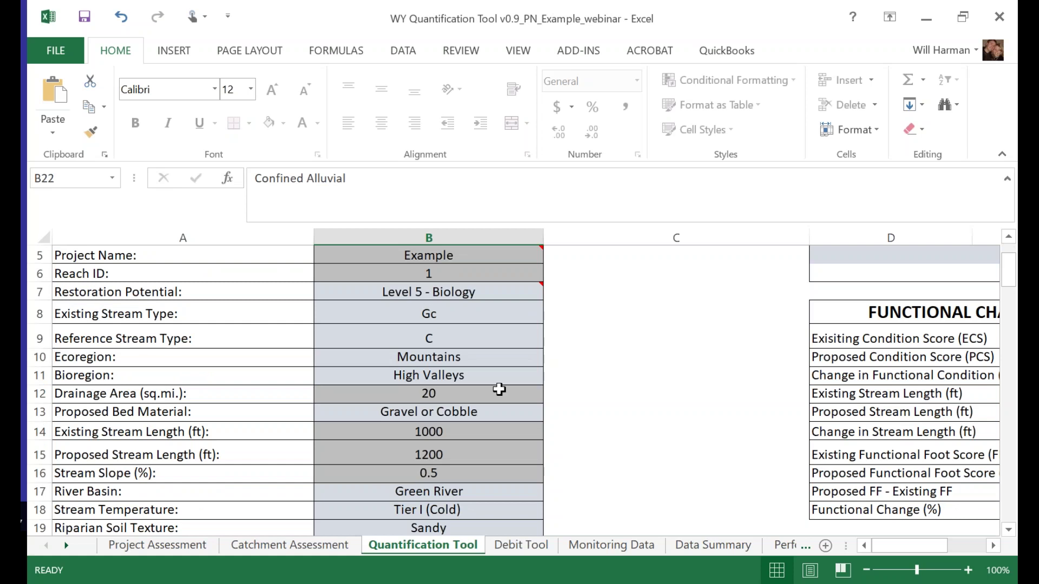
scroll(622, 439, "up", 1)
mouse_move(382, 327)
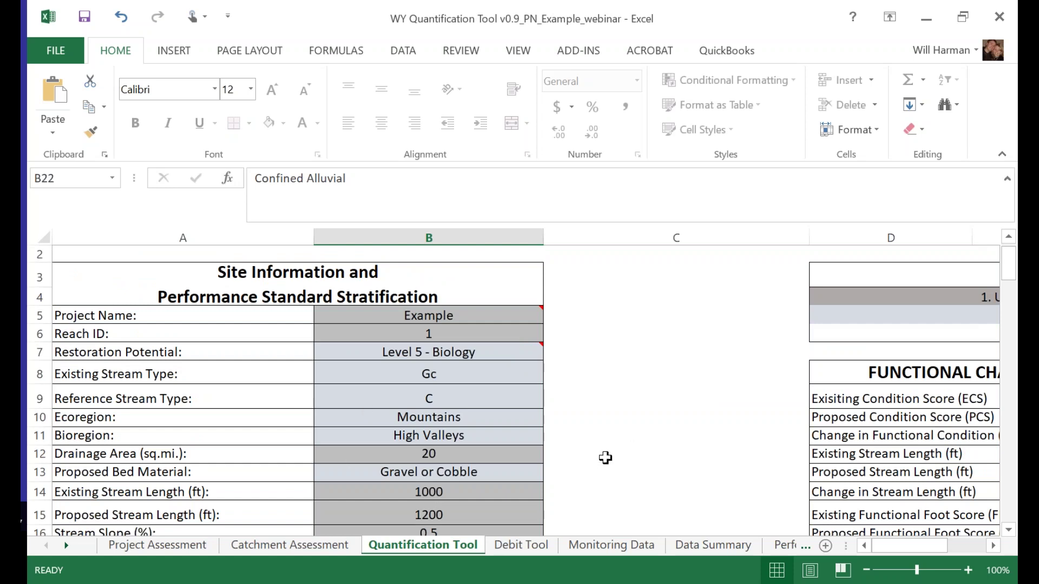
left_click(655, 459)
scroll(654, 458, "down", 1)
scroll(663, 455, "down", 5)
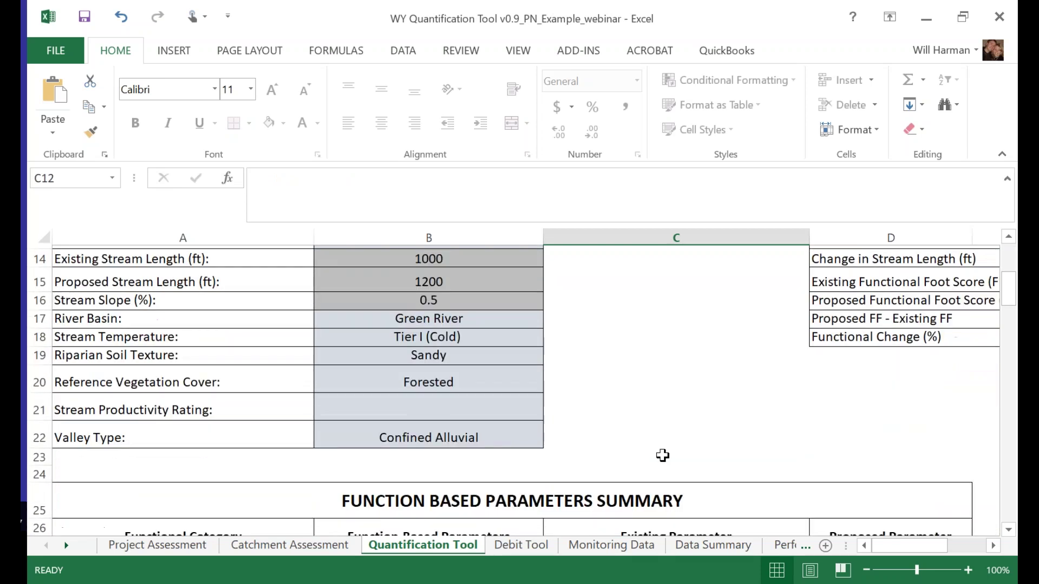
scroll(665, 448, "up", 4)
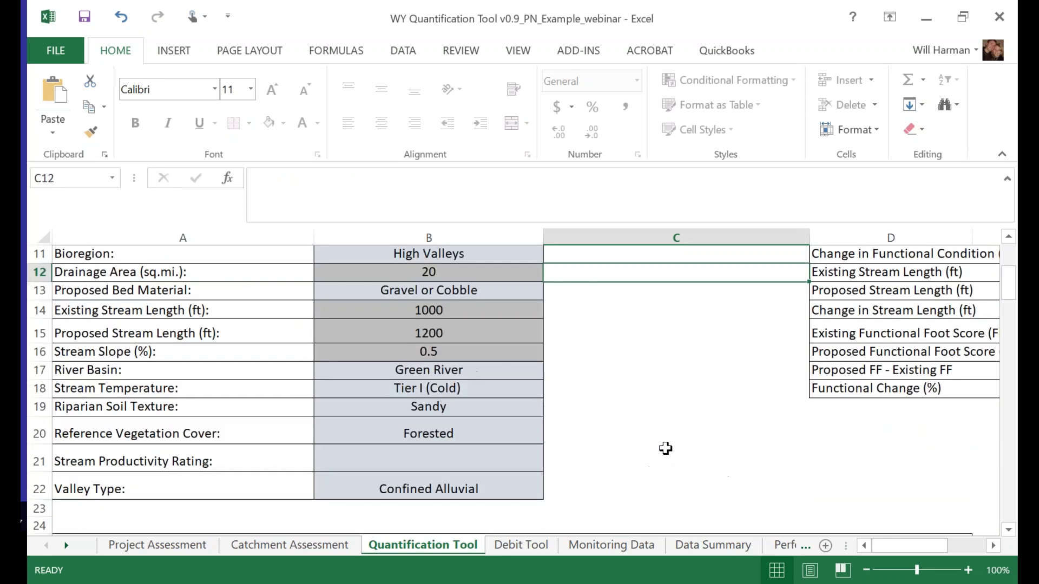
scroll(737, 469, "up", 1)
left_click_drag(901, 547, 913, 543)
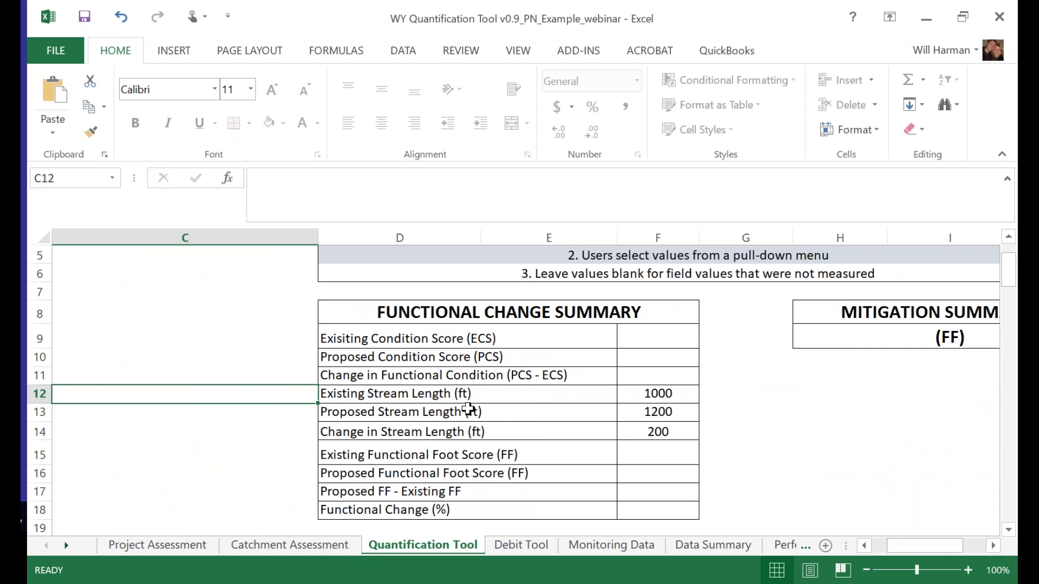
left_click_drag(915, 546, 907, 545)
scroll(609, 438, "down", 7)
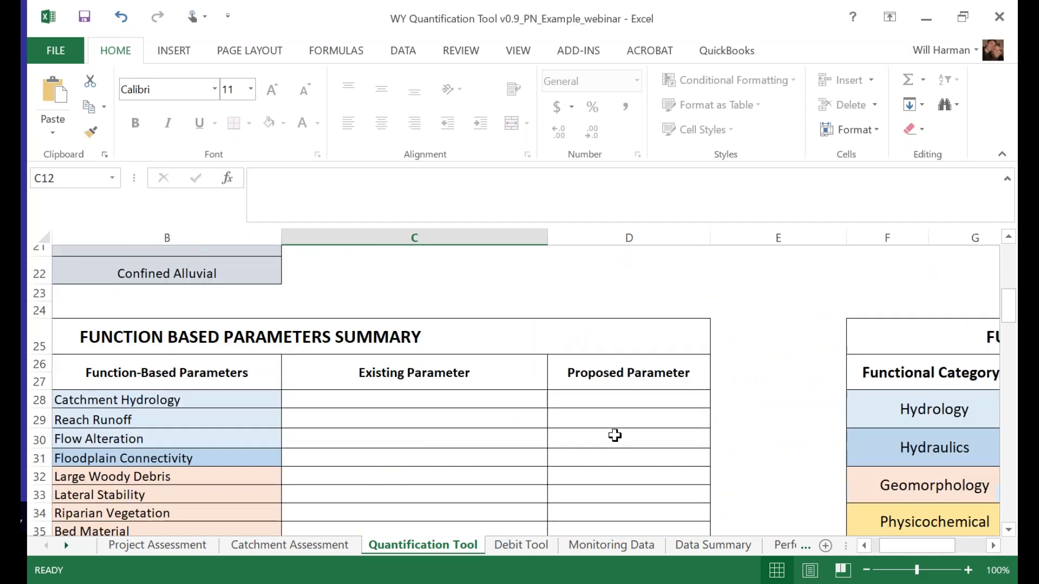
scroll(615, 436, "up", 1)
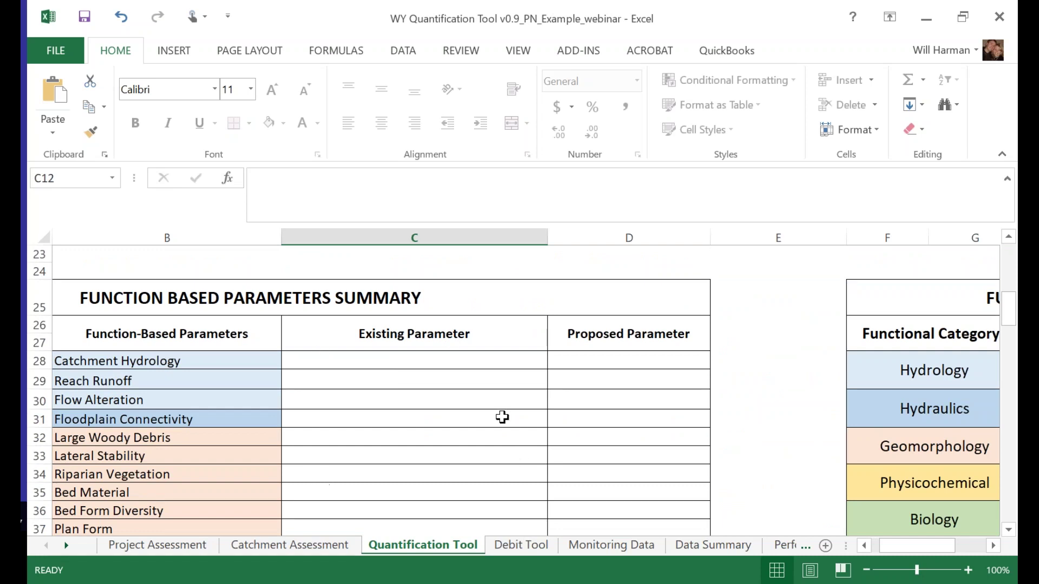
scroll(500, 418, "down", 1)
scroll(500, 418, "down", 1)
scroll(498, 417, "up", 1)
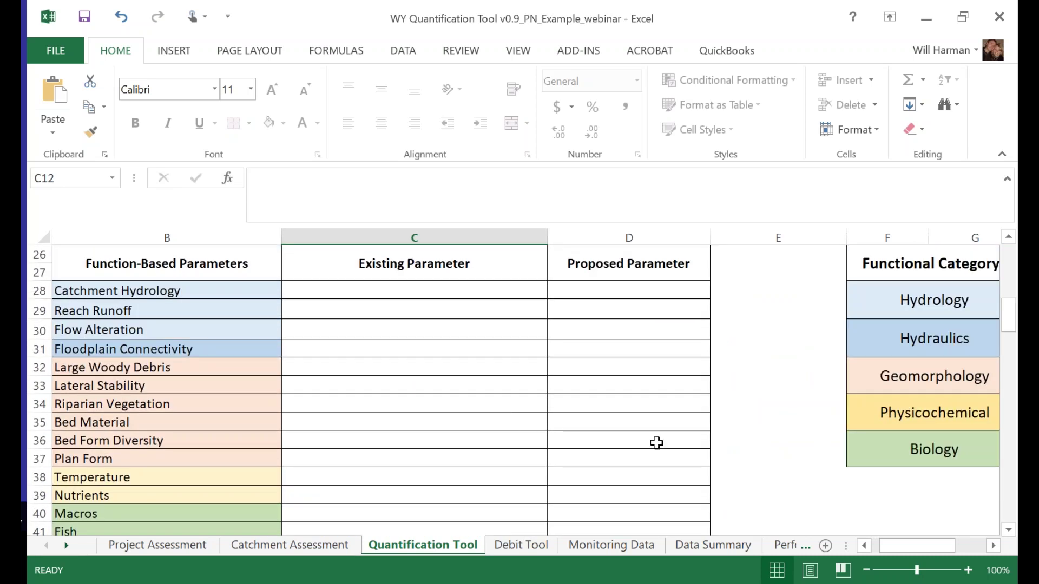
scroll(669, 441, "up", 4)
mouse_move(918, 552)
left_mouse_down()
mouse_move(940, 552)
mouse_move(929, 553)
left_mouse_up()
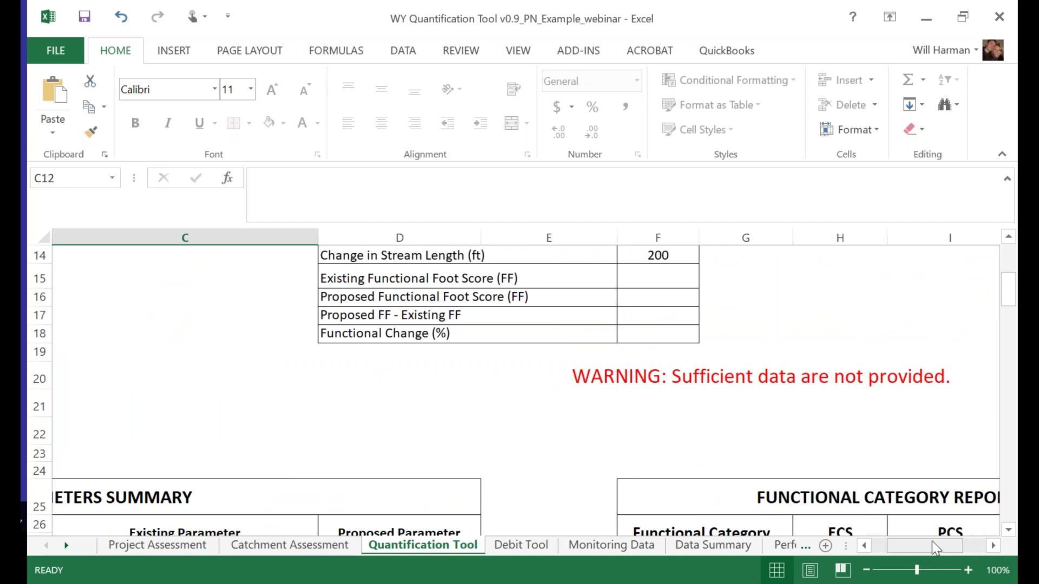
left_click_drag(932, 541, 911, 543)
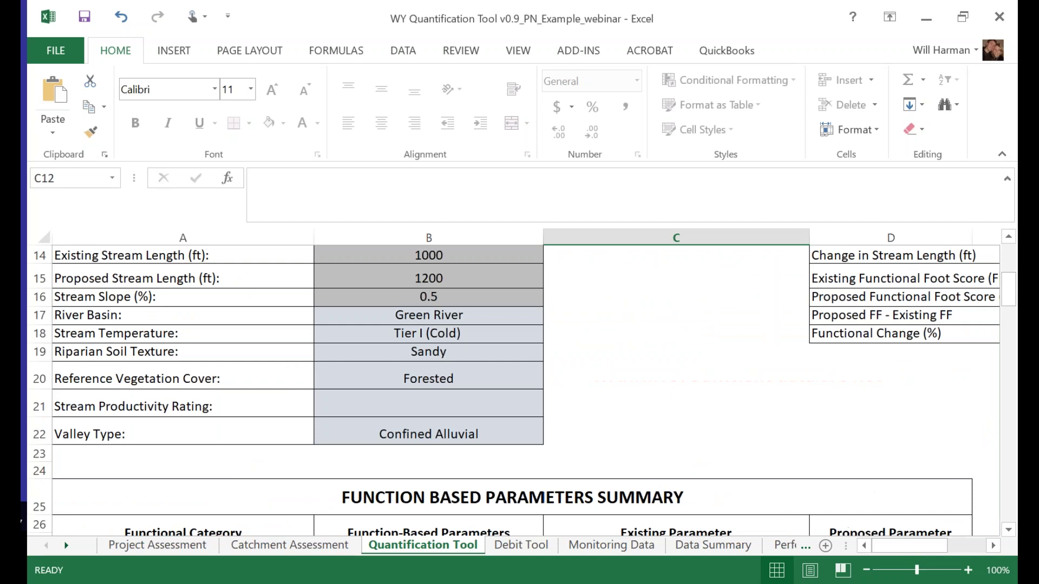
scroll(514, 390, "down", 3)
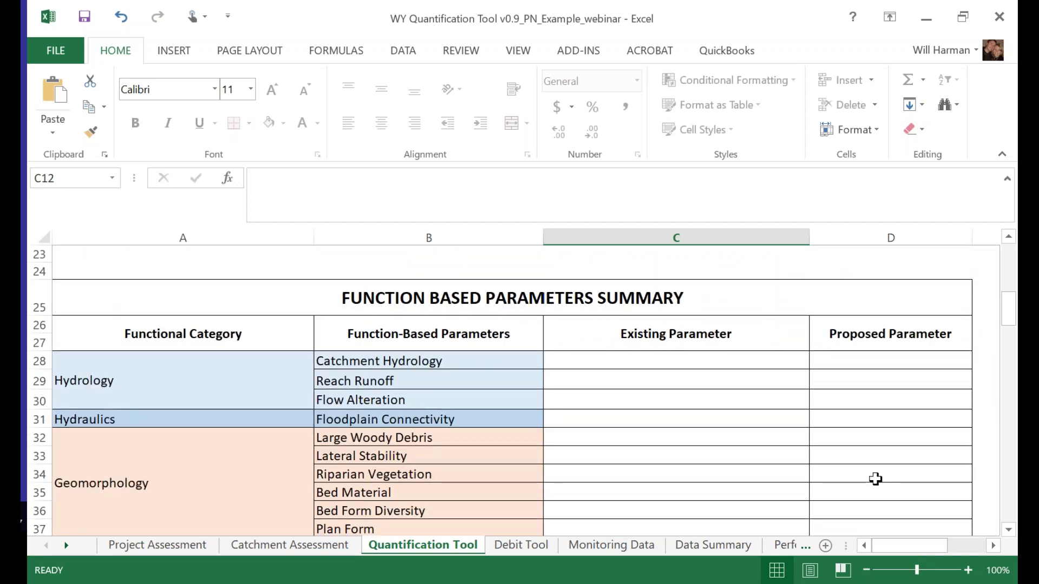
scroll(885, 475, "down", 5)
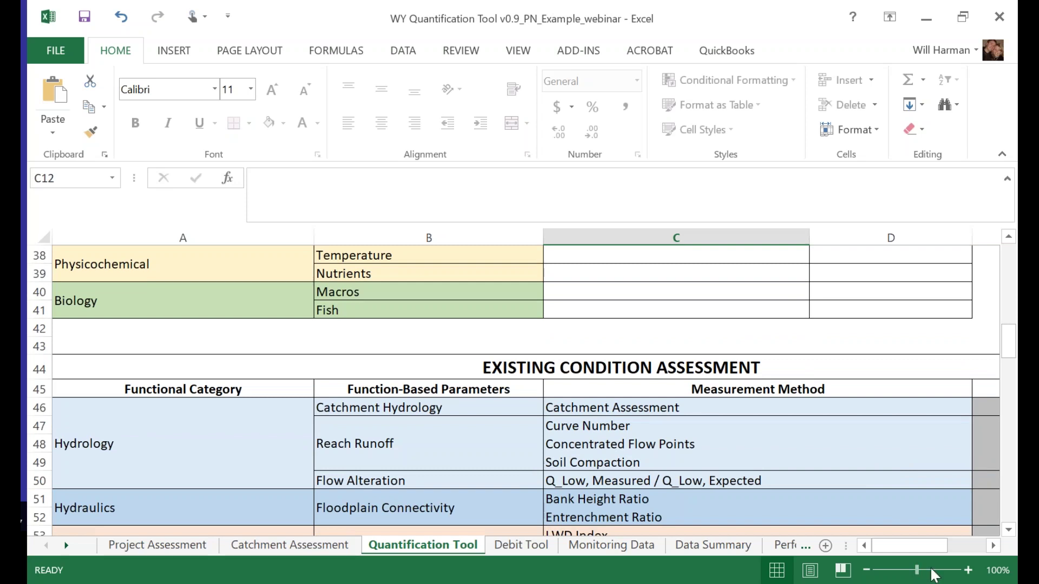
Zoom out from 100% to 70% and select the Catchment Assessment field value cell.
left_click(868, 572)
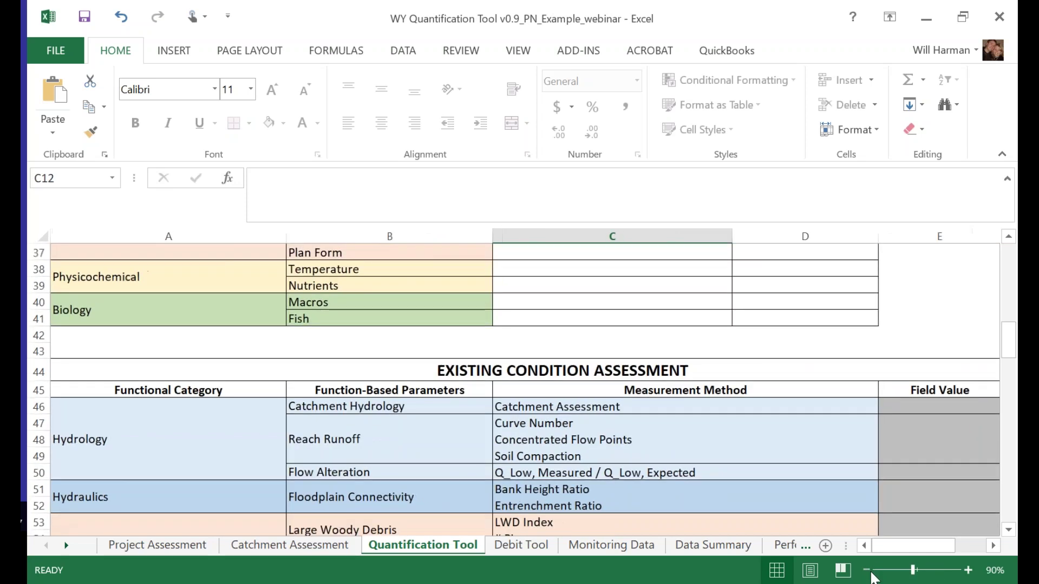
left_click(868, 571)
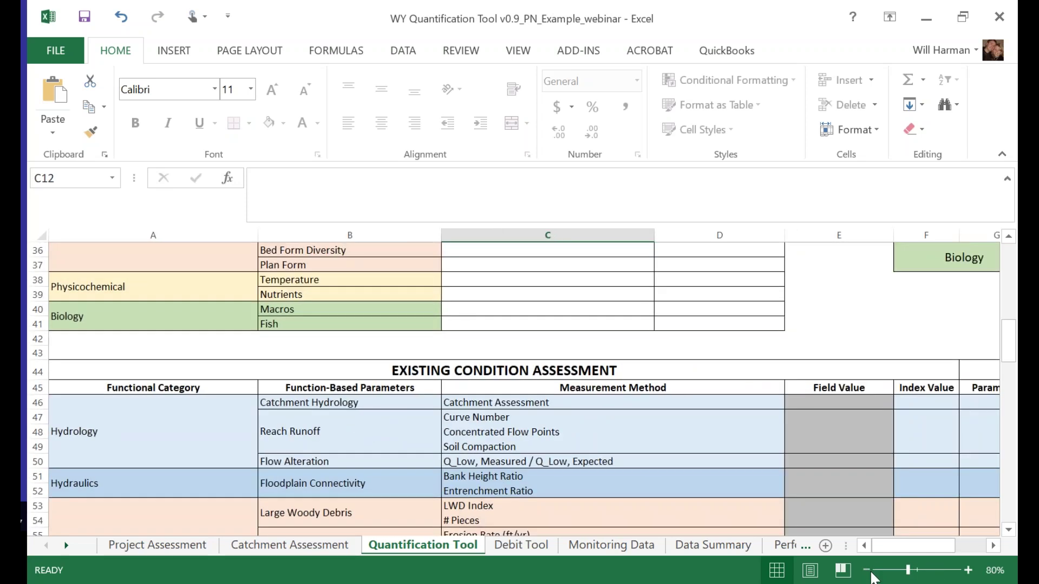
left_click(869, 572)
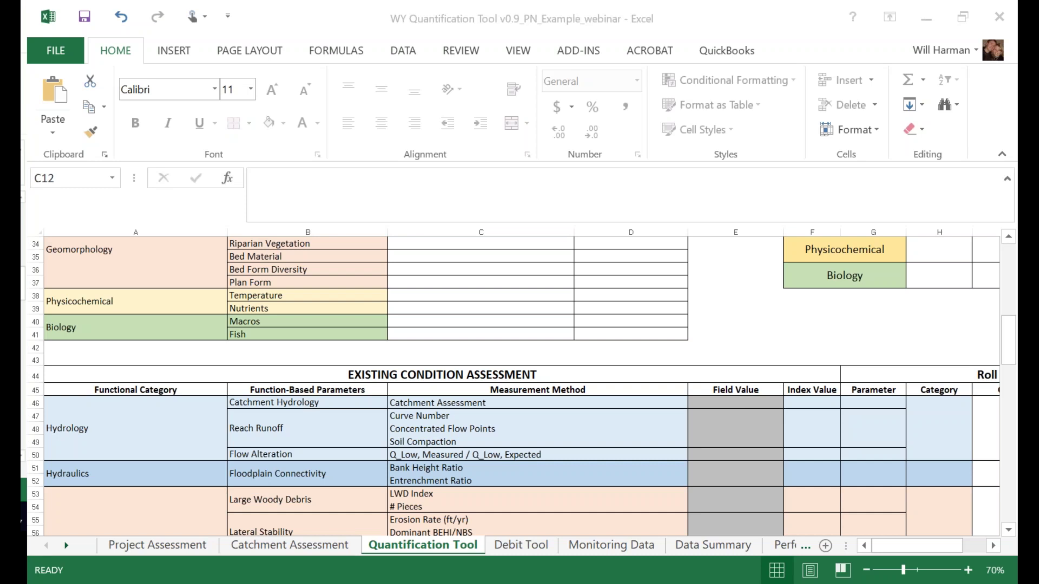
left_click(739, 404)
Enter G2 for catchment assessment, curve number 80 and 2 concentrated flow points, giving Hydrology 0.58.
left_click(789, 402)
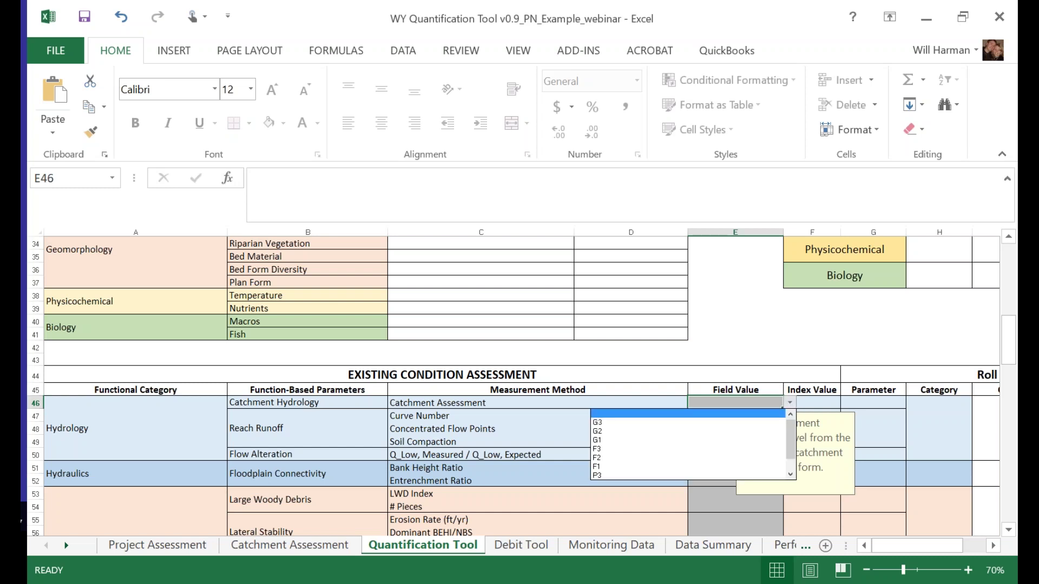
left_click(628, 432)
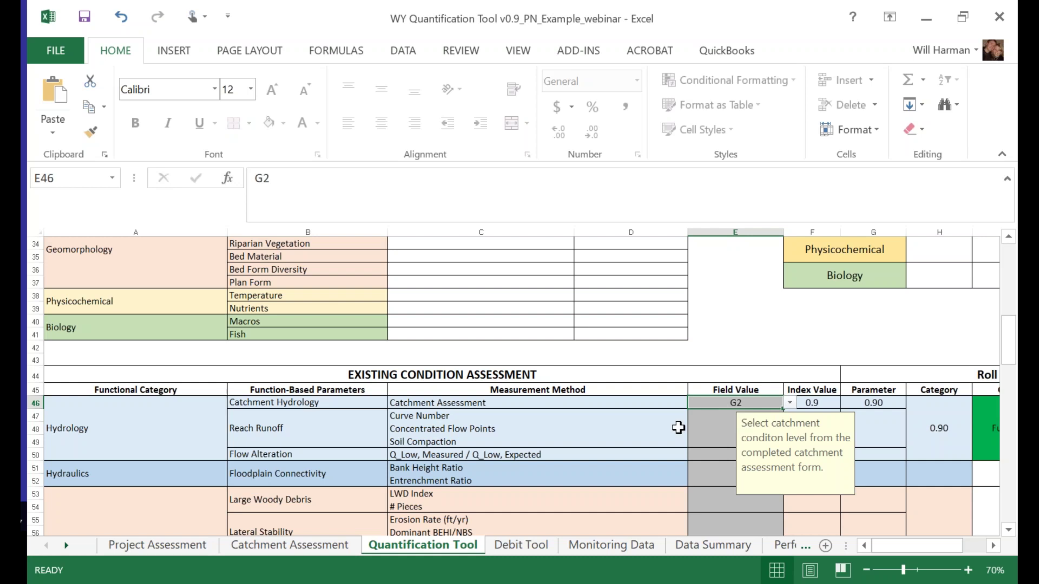
left_click(722, 418)
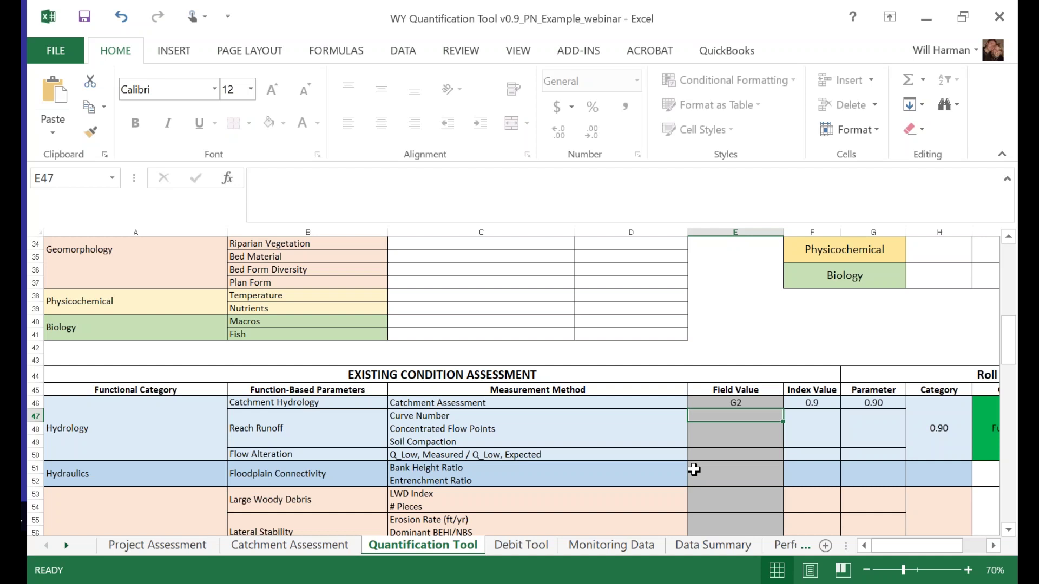
type("80")
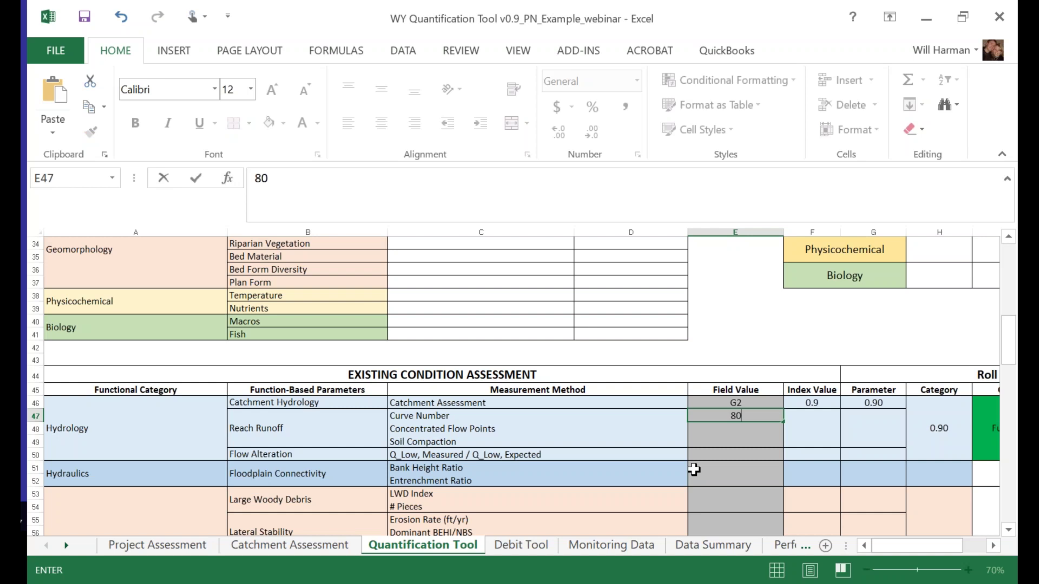
key("Return")
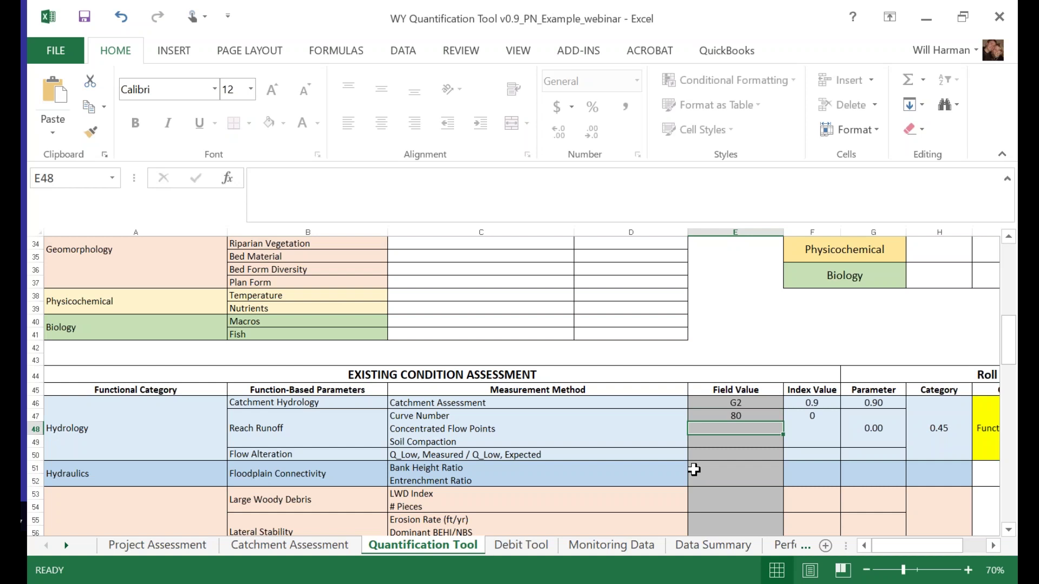
type("2")
key("Return")
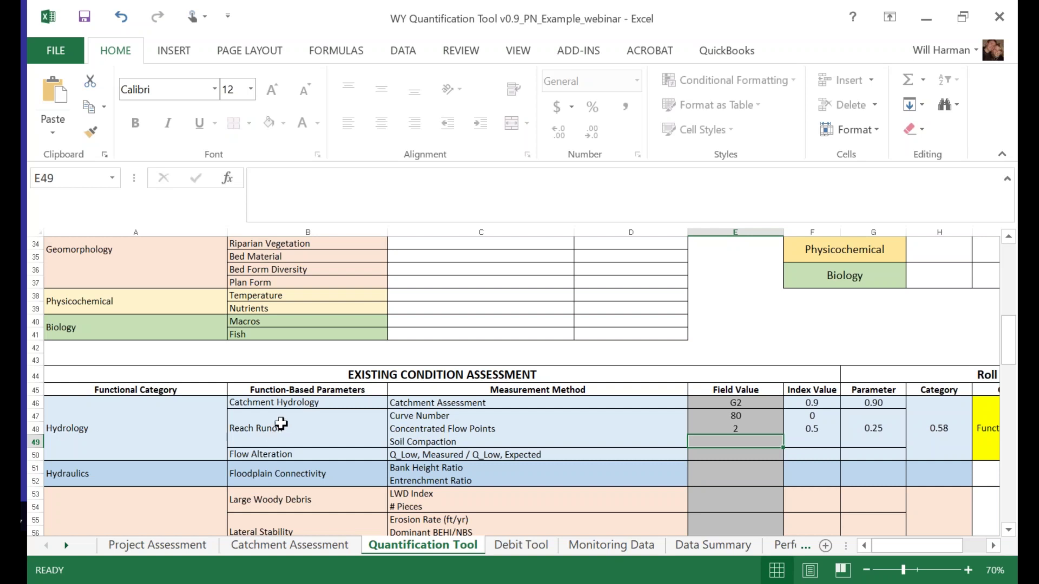
left_click(740, 456)
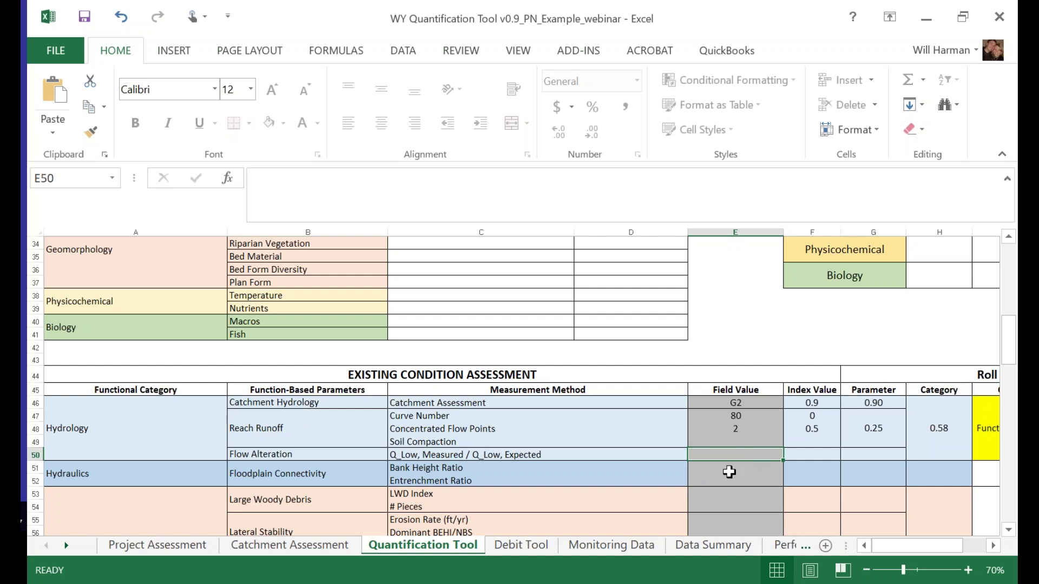
Enter Bank Height Ratio 2, Entrenchment Ratio 1 and LWD Index 220.
scroll(725, 473, "down", 1)
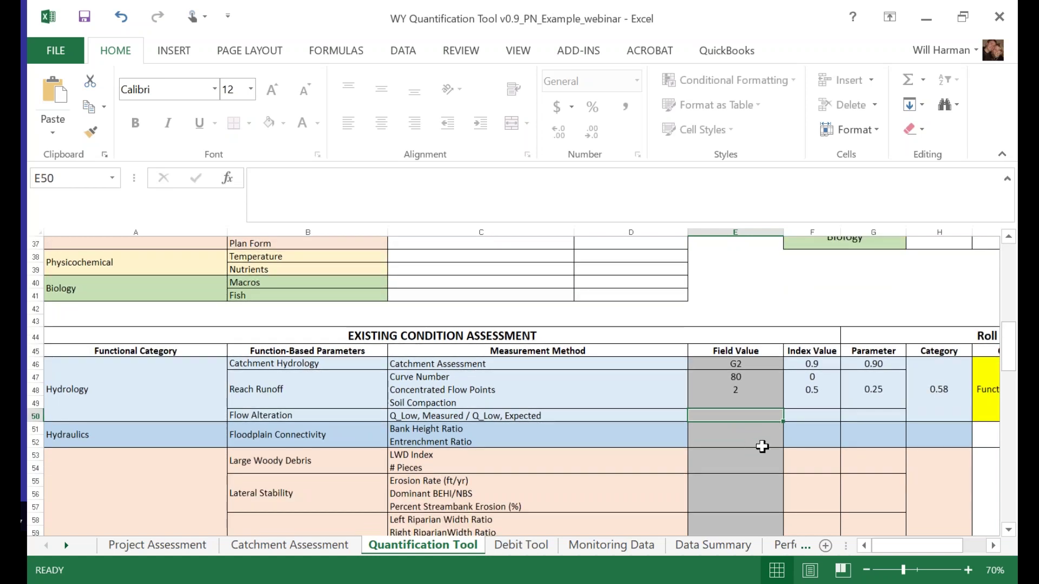
left_click(731, 432)
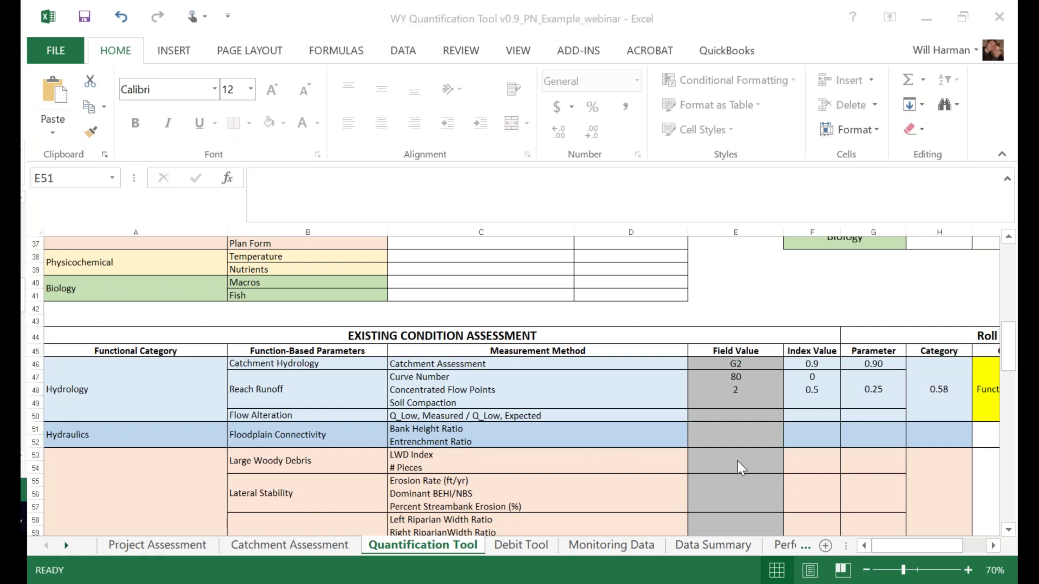
left_click(708, 428)
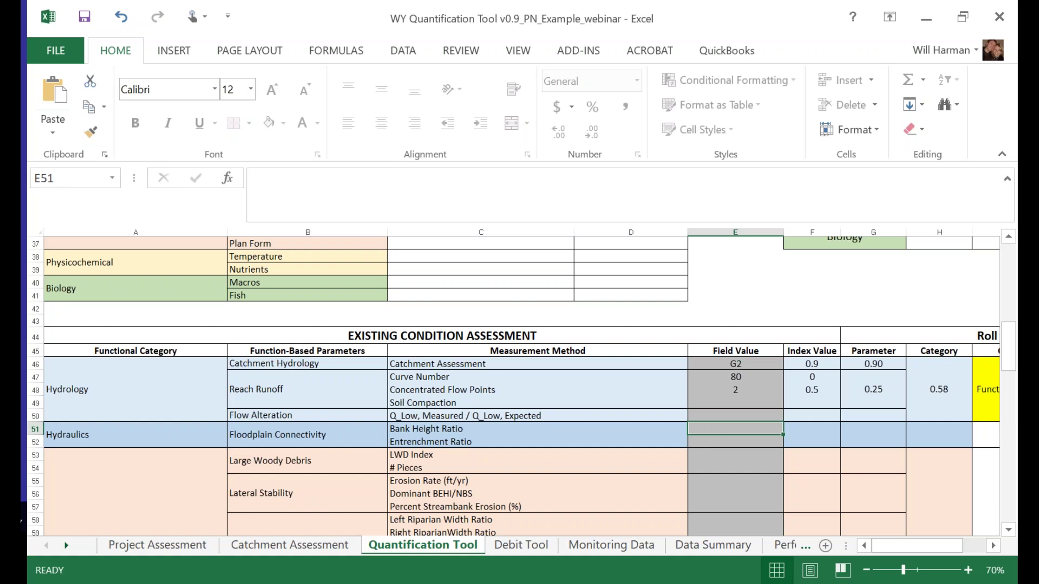
type("2")
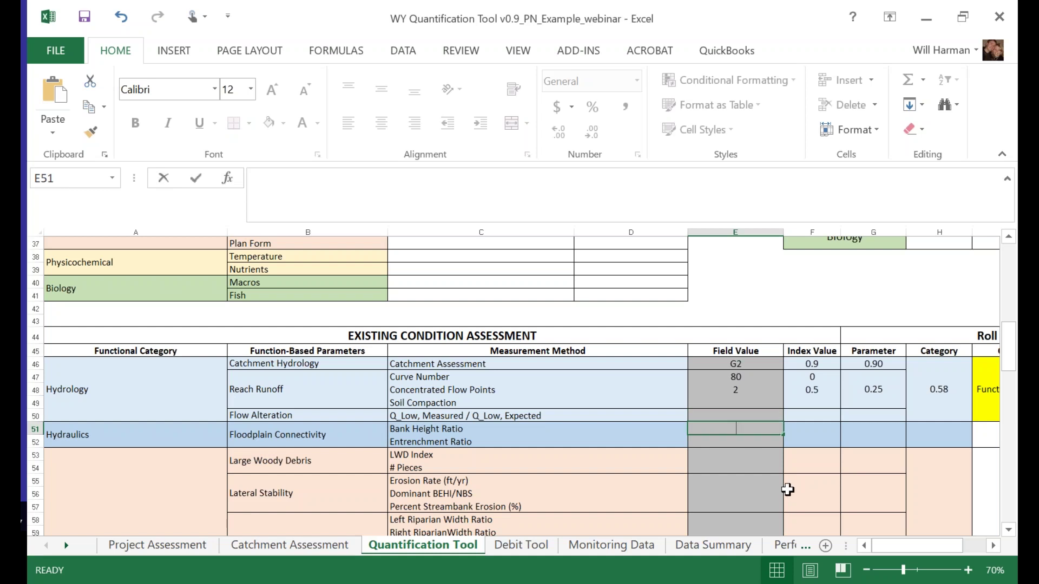
key("Return")
type("1")
key("Return")
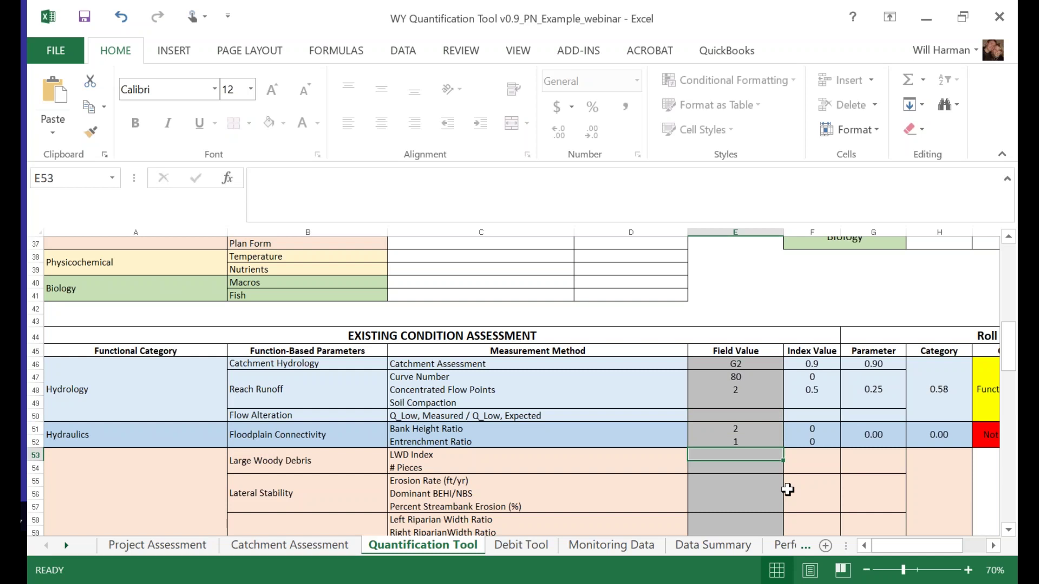
type("220")
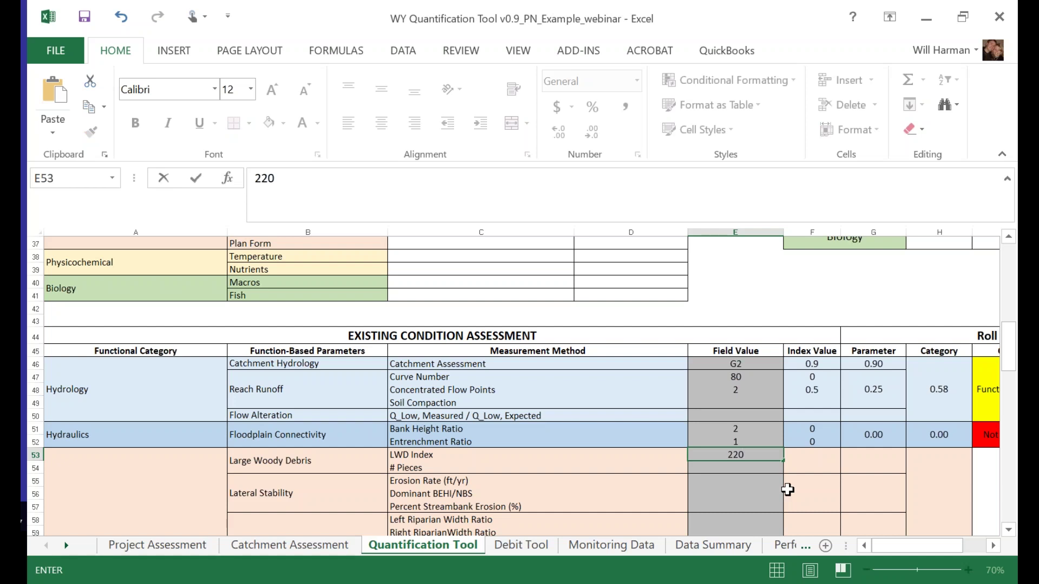
left_click(737, 494)
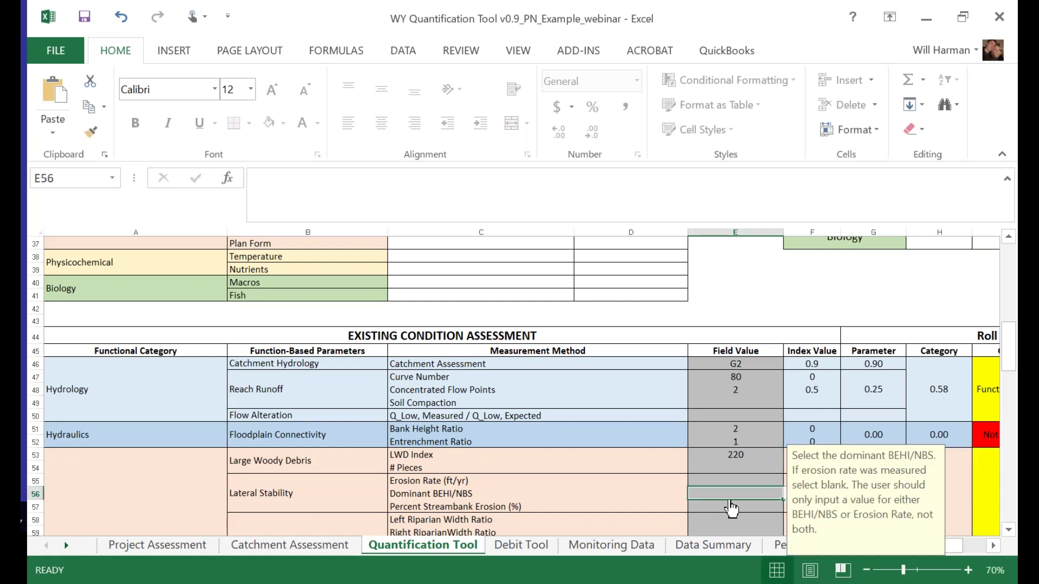
Choose H/VH as the dominant BEHI/NBS and enter 30% streambank erosion.
left_click(788, 495)
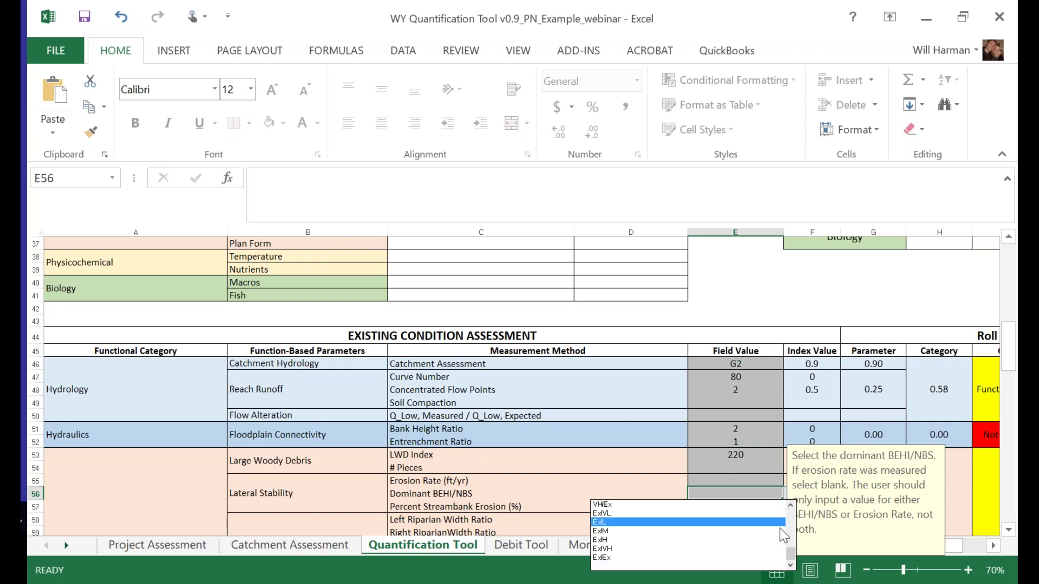
scroll(790, 550, "up", 1)
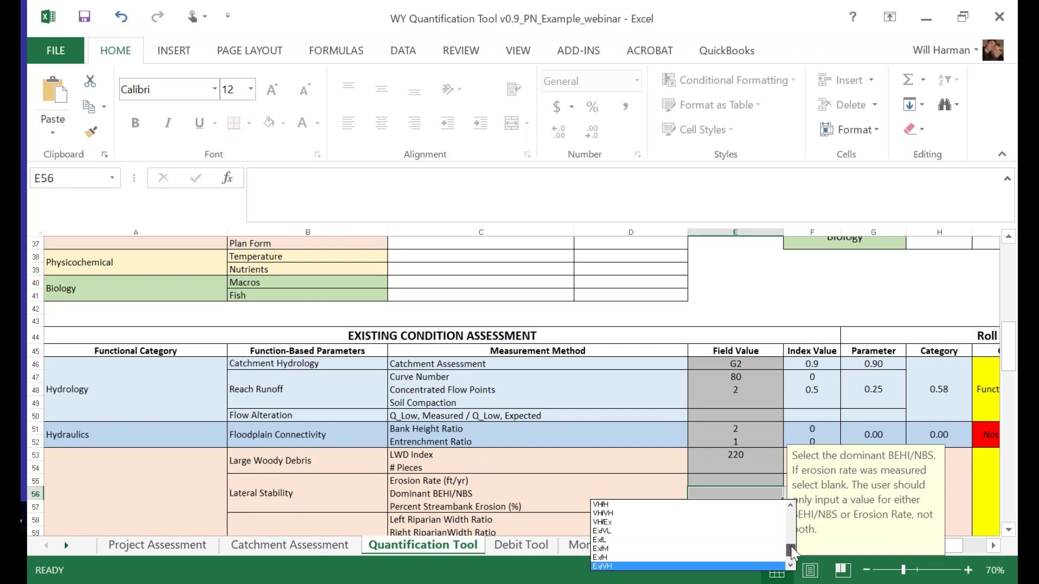
left_click_drag(791, 545, 791, 539)
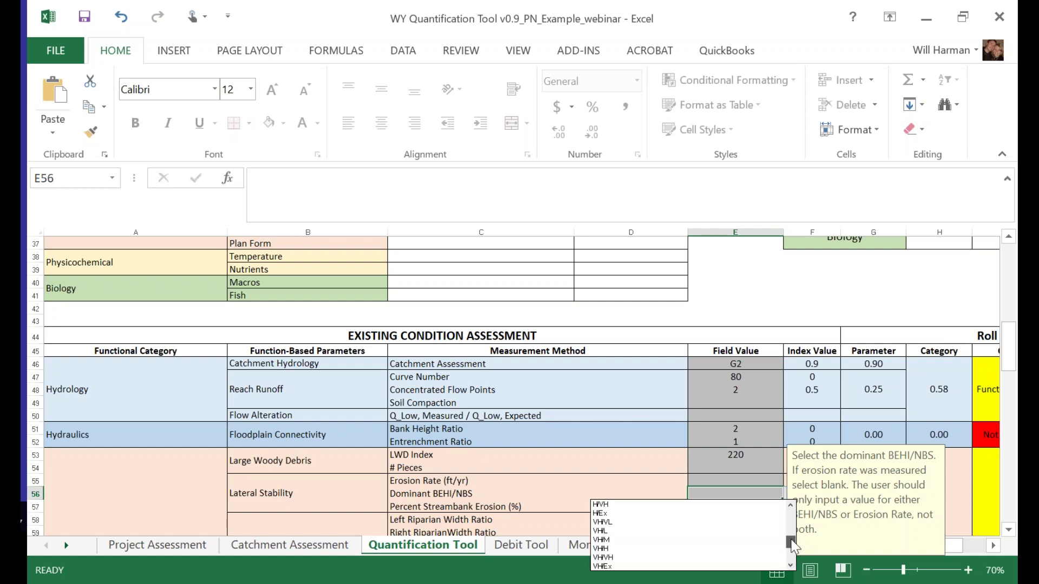
left_click(725, 506)
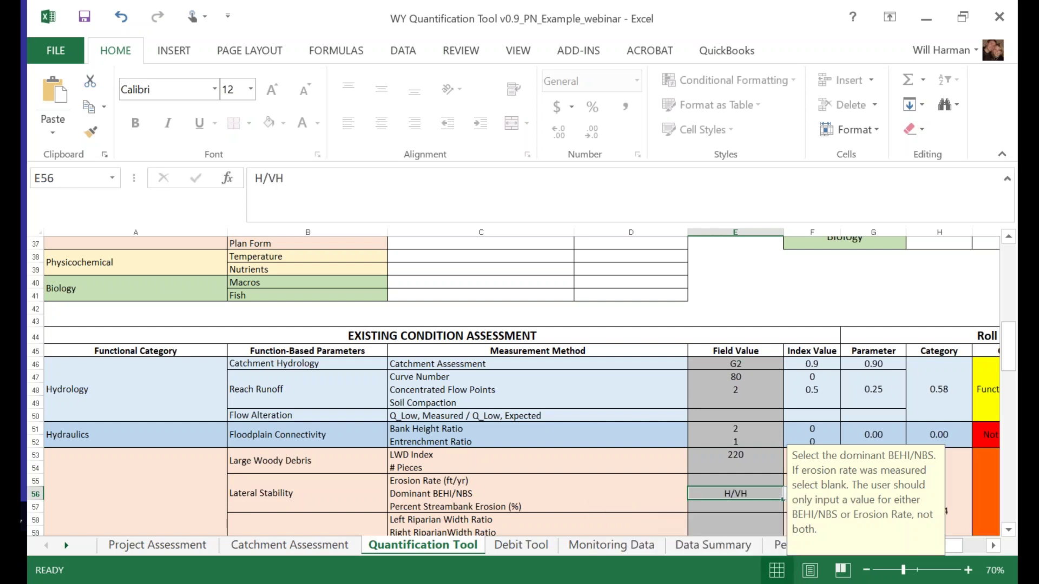
left_click(725, 508)
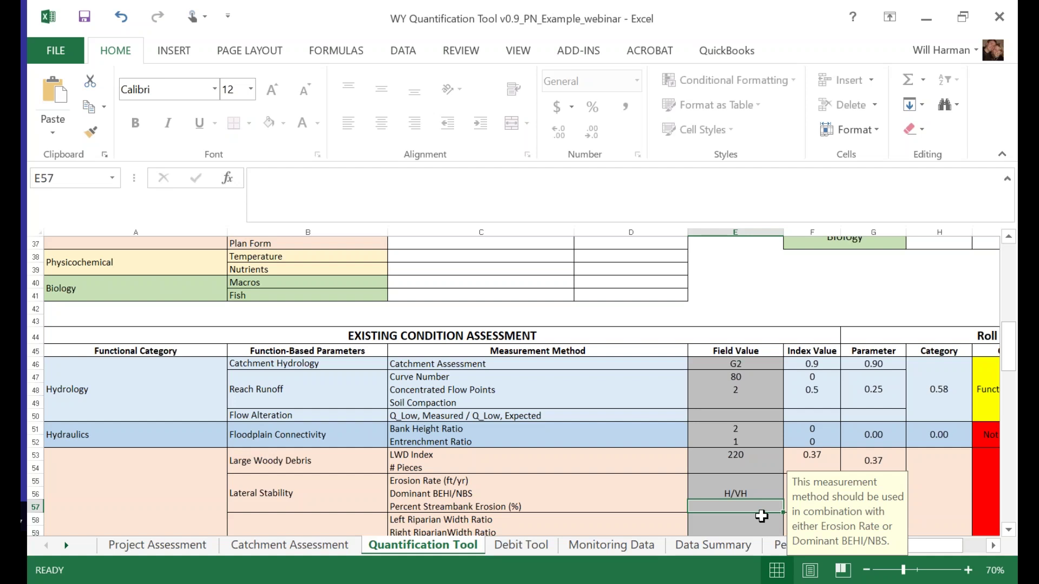
type("30")
key("Return")
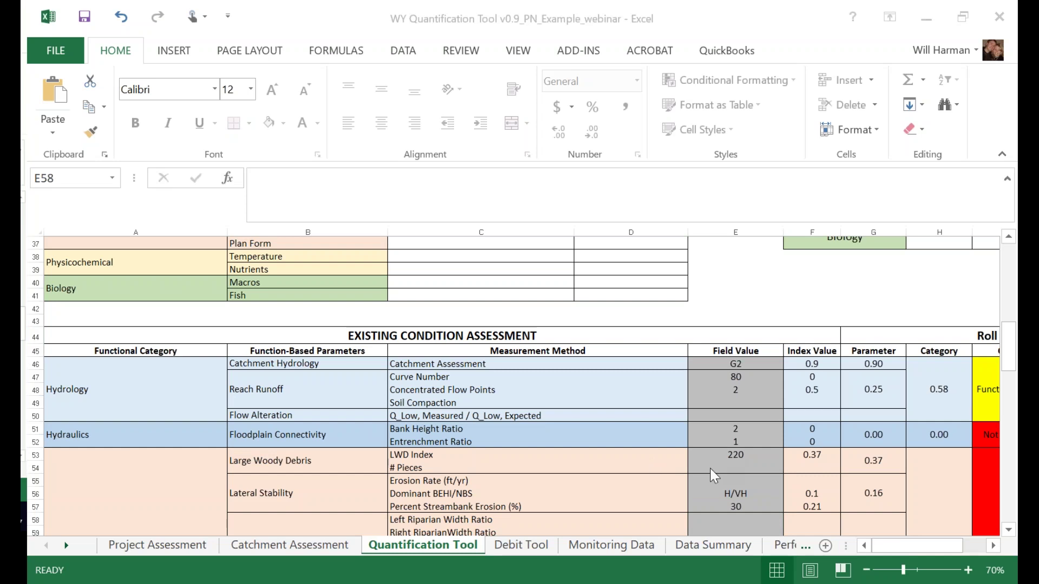
Enter existing riparian width ratios 5/30, woody cover 0/25 and herbaceous cover 15/50.
scroll(727, 487, "down", 4)
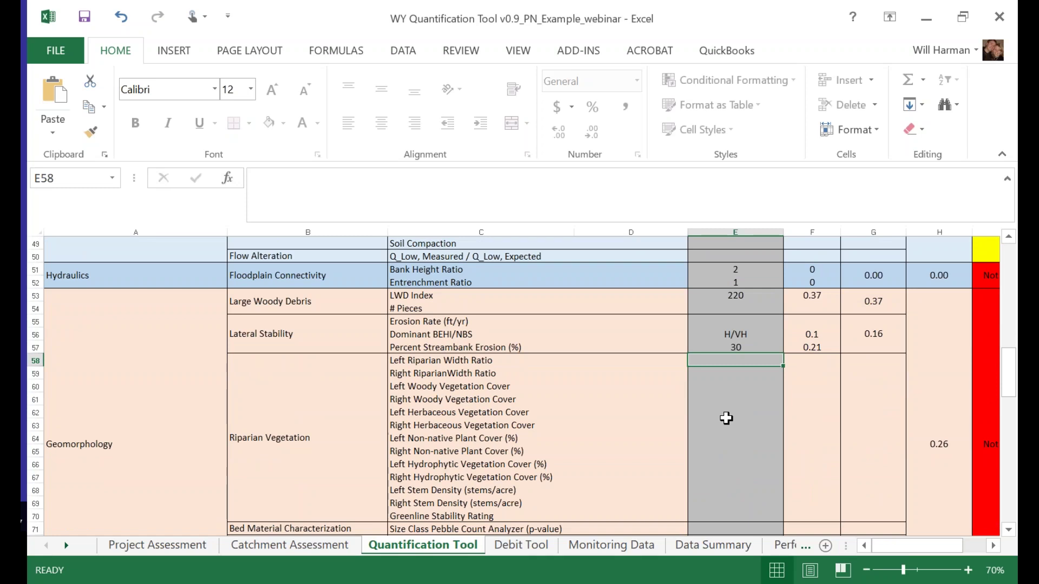
type("5")
key("Return")
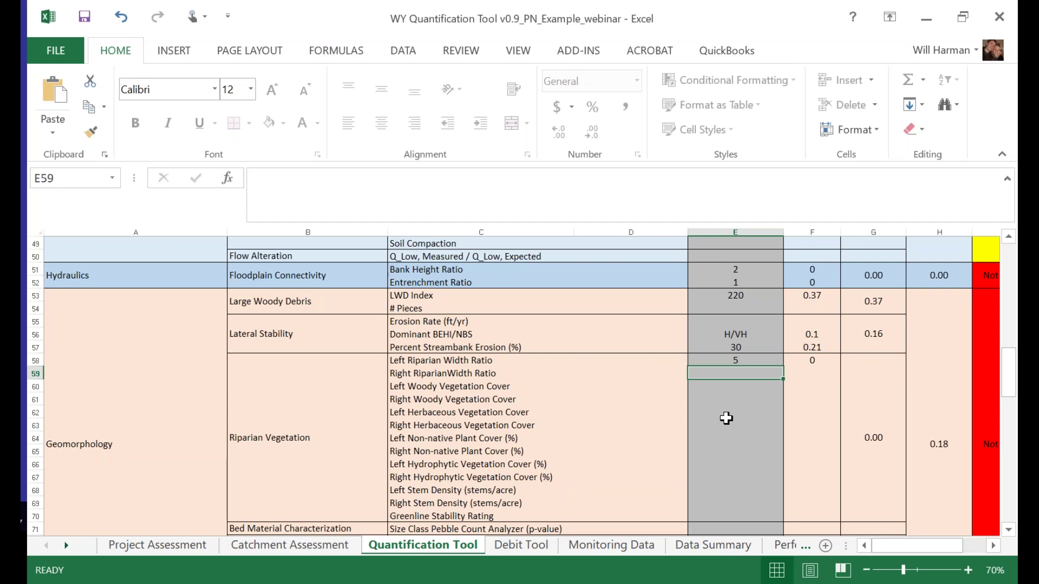
type("30")
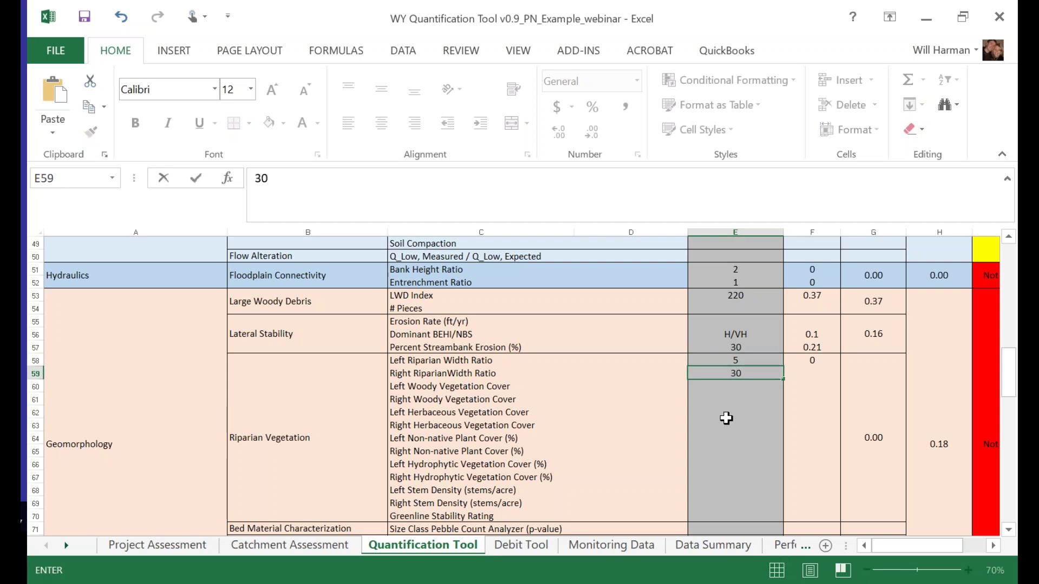
key("Return")
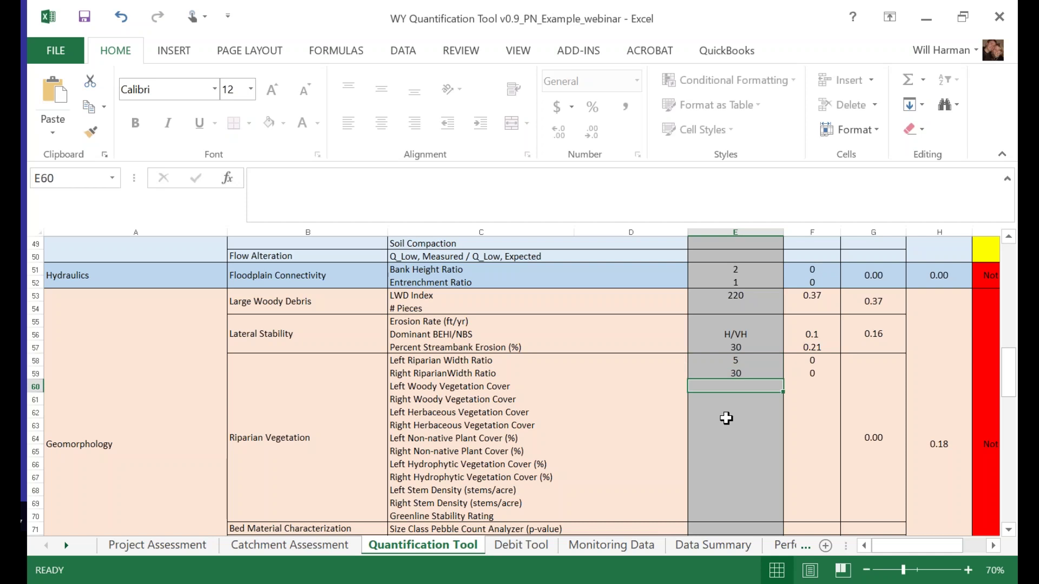
type("0")
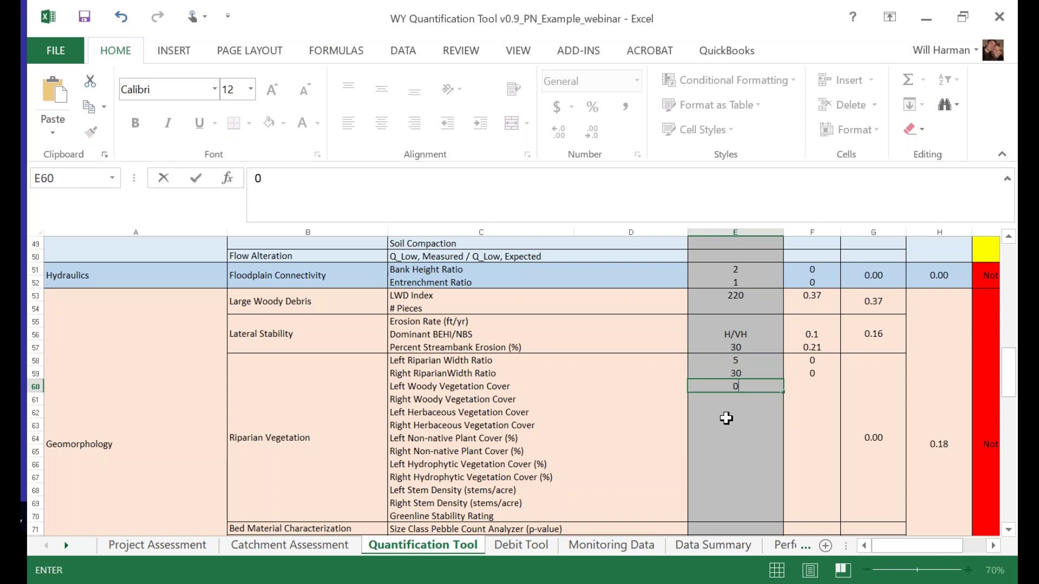
key("Return")
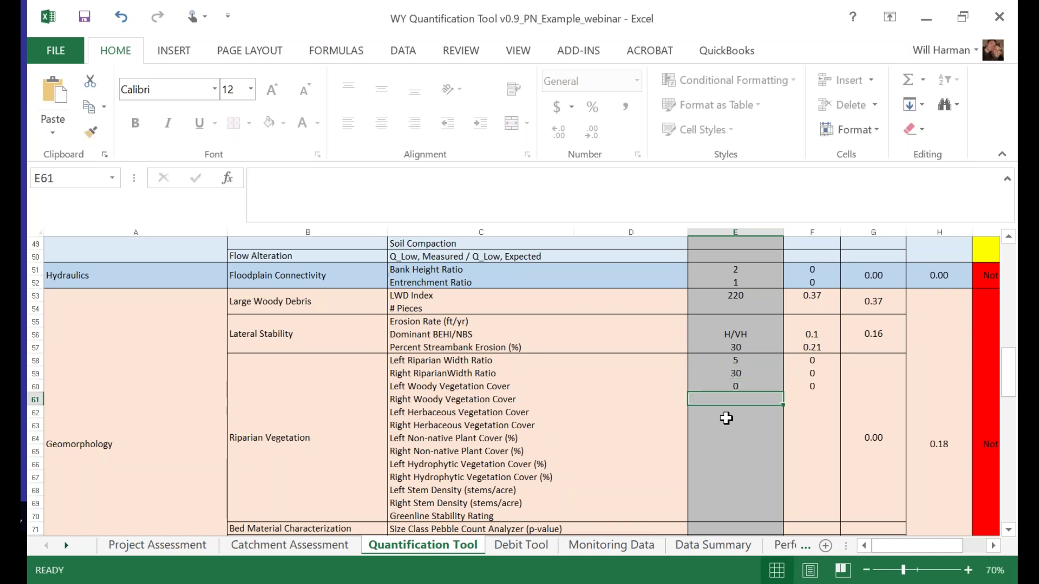
type("25")
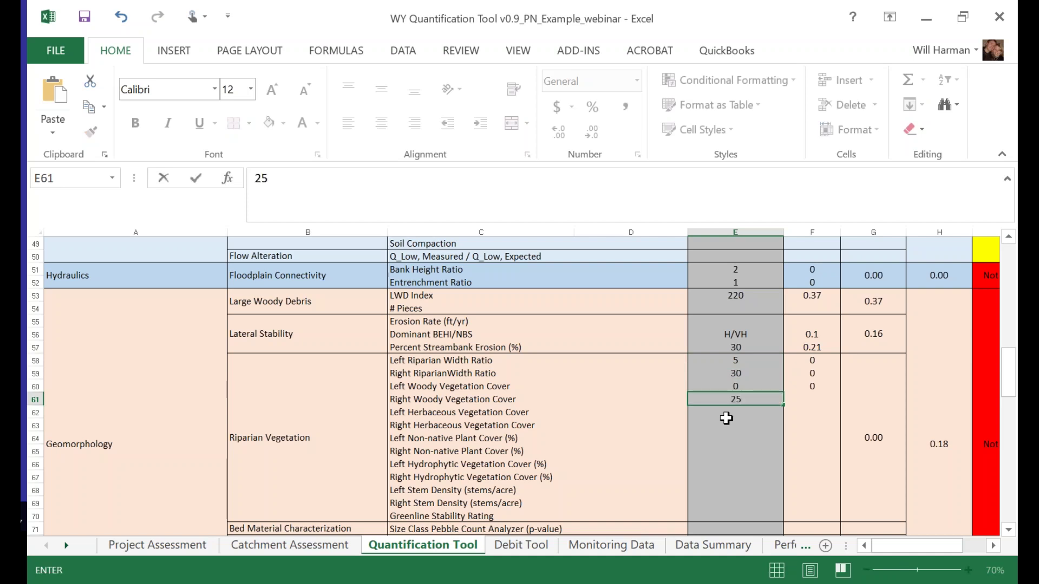
key("Return")
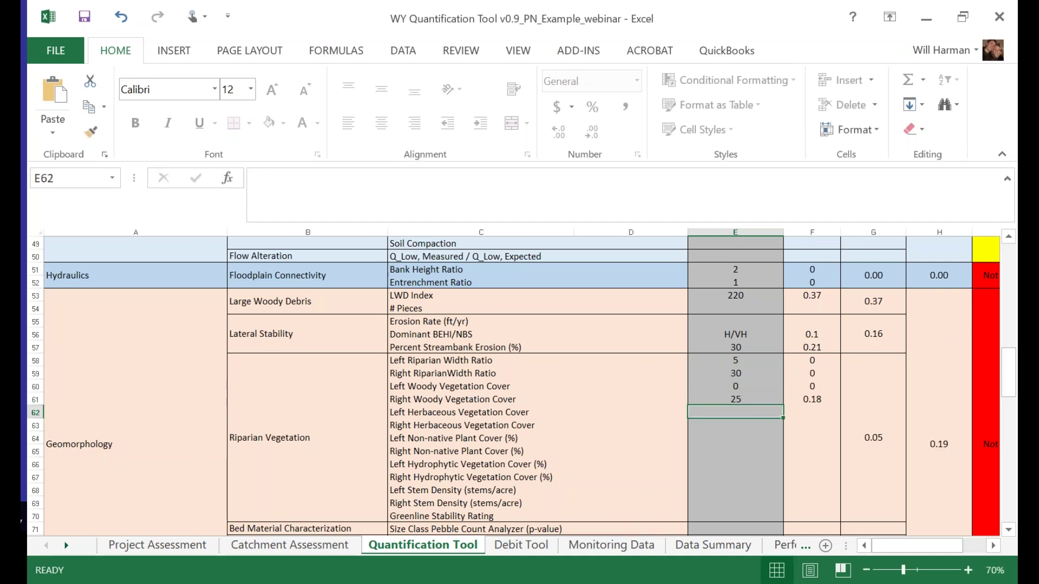
type("15")
key("Return")
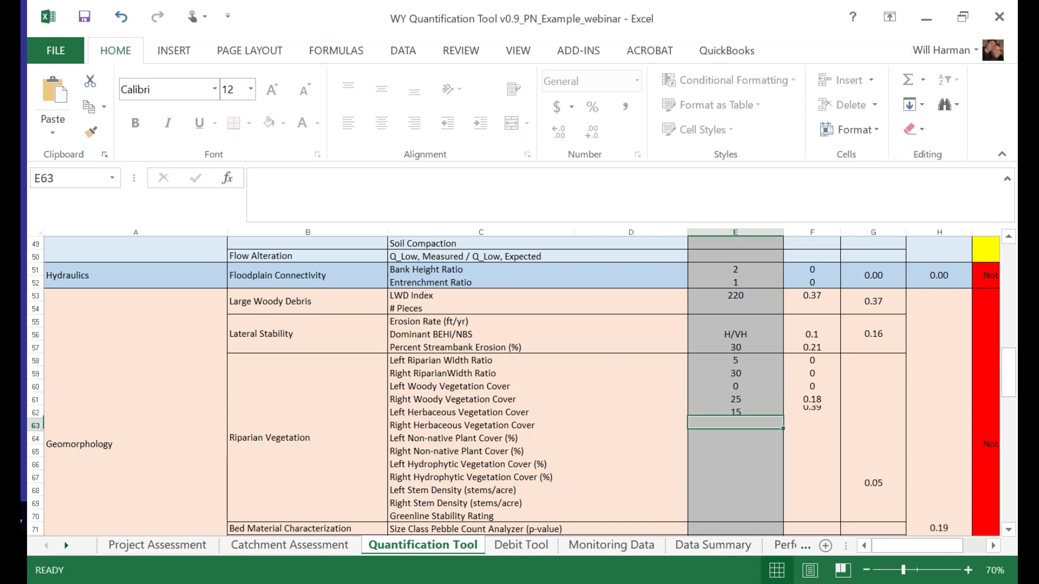
type("50")
key("Return")
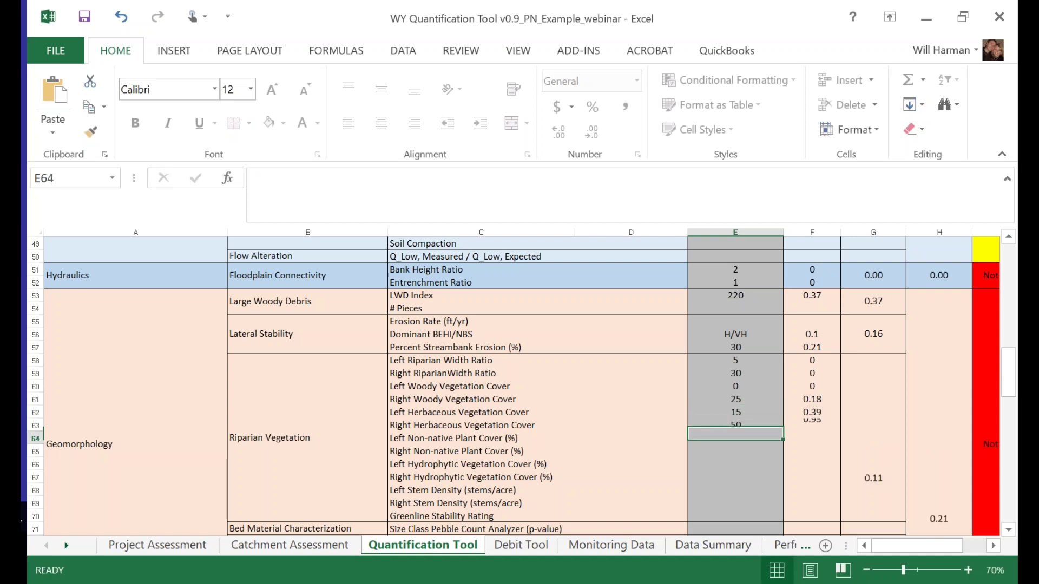
Enter non-native cover 25/10, hydrophytic cover 0/0, stem density 5/10 and Greenline Stability 5.
type("25")
key("Return")
type("10")
key("Return")
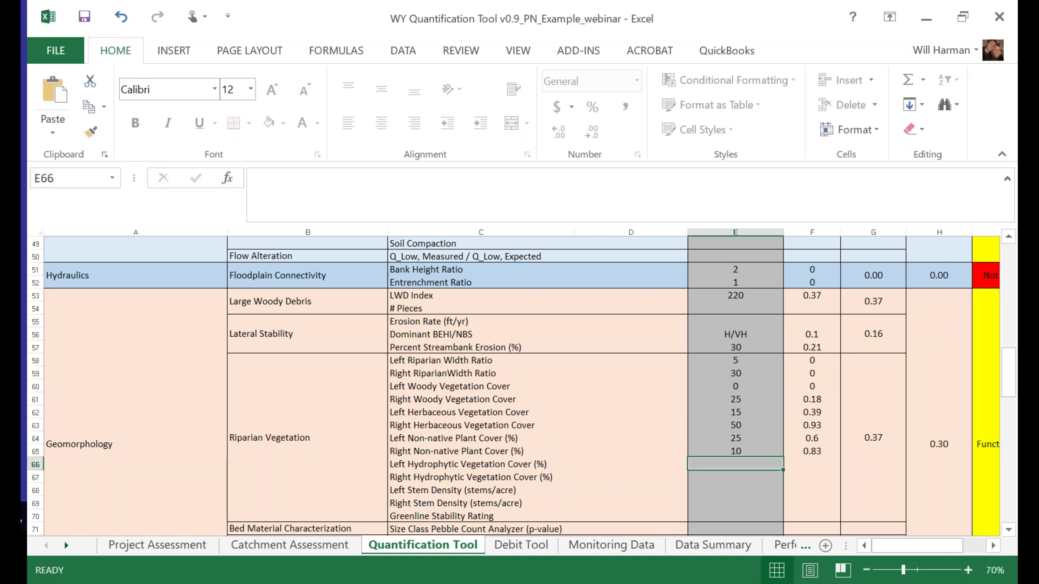
type("0")
key("Return")
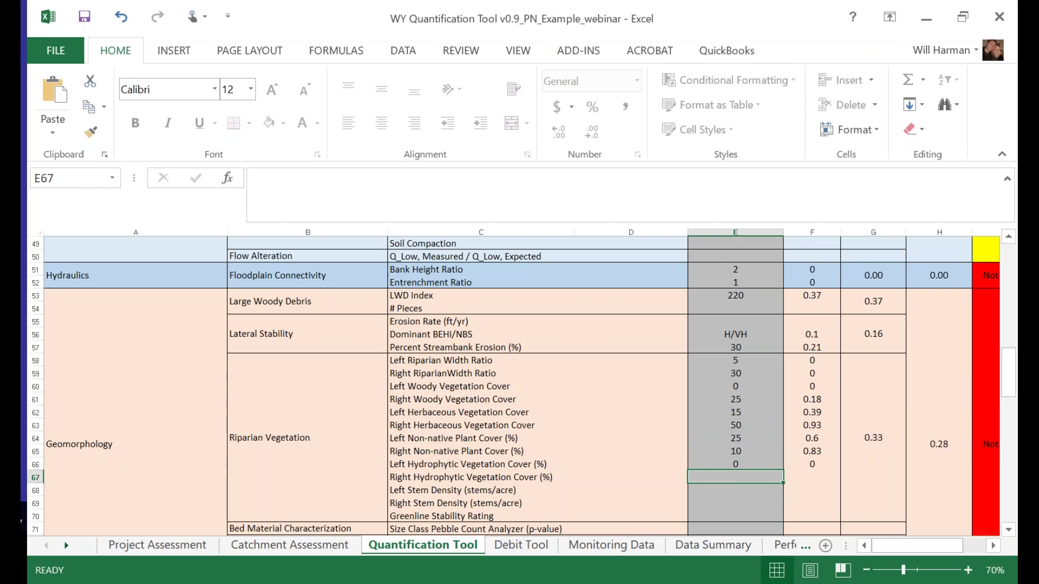
type("0")
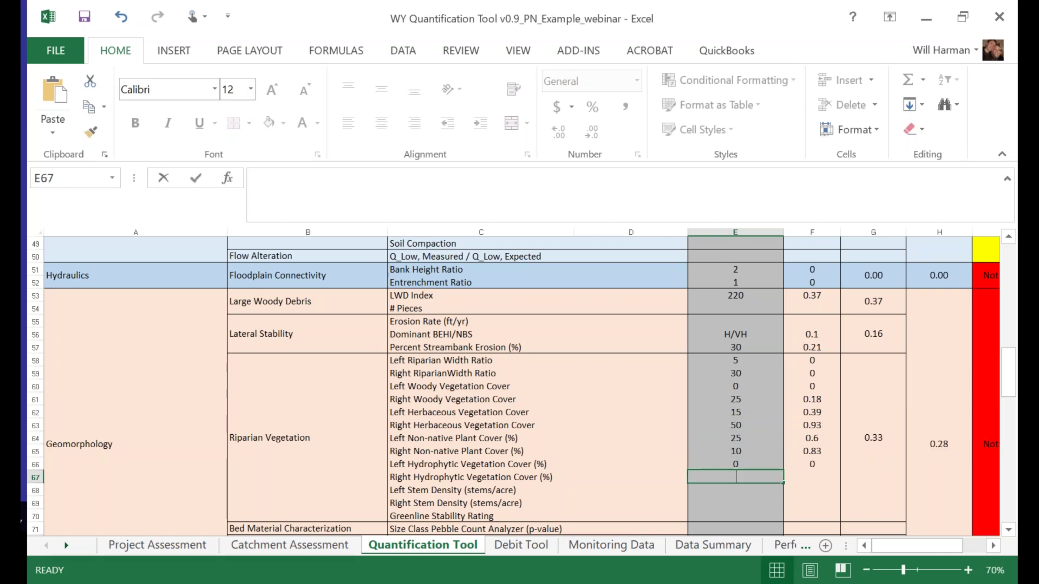
key("Return")
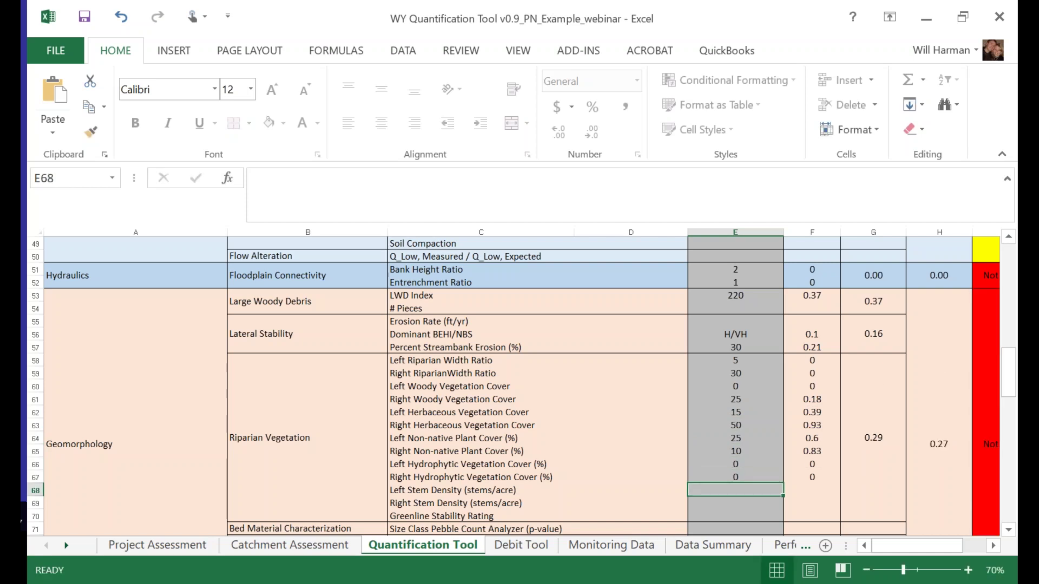
type("5")
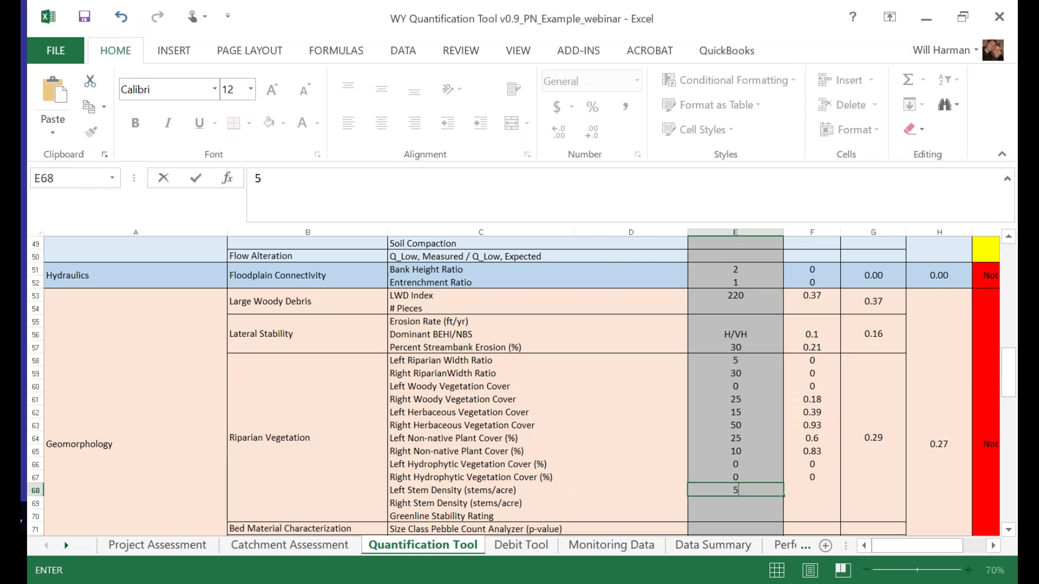
key("Return")
type("10")
key("Return")
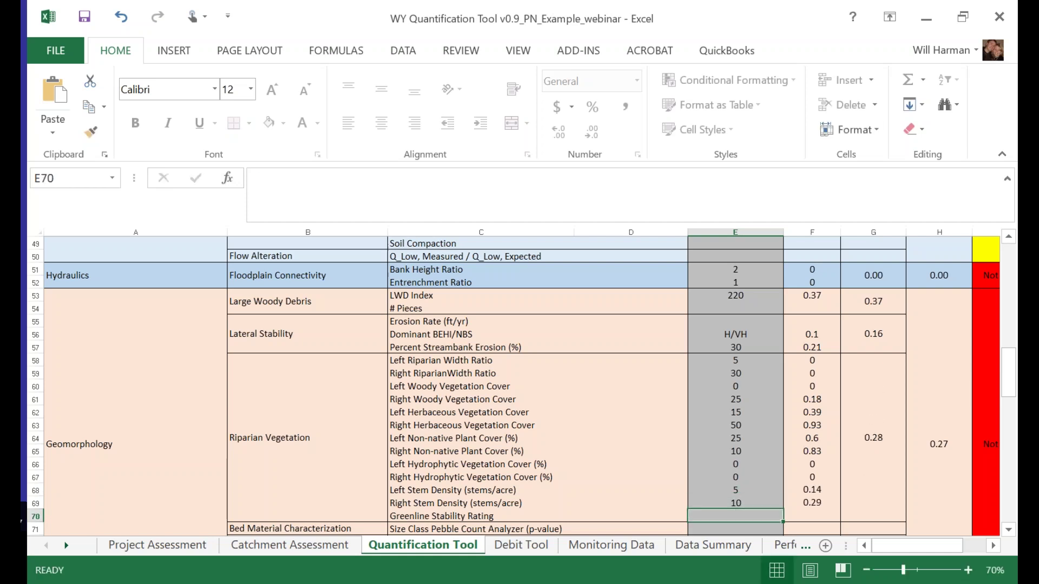
type("5")
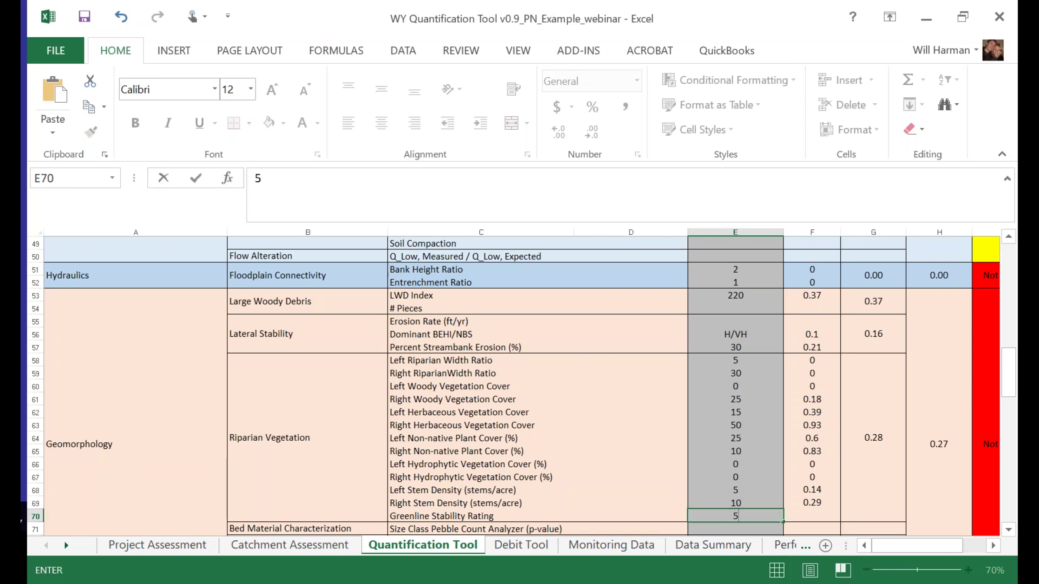
key("Return")
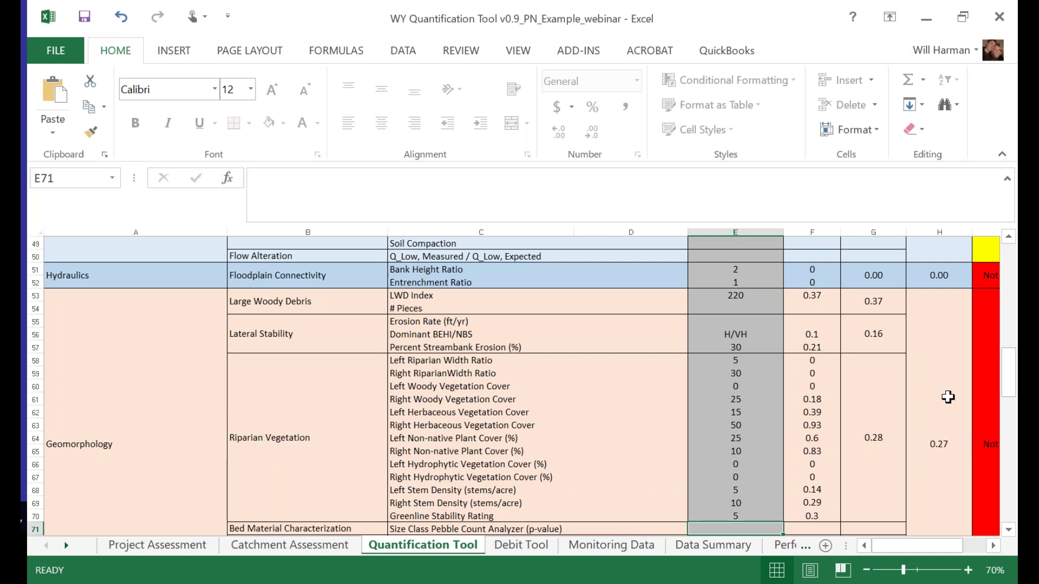
Enter existing Pool Spacing Ratio 8, Pool Depth Ratio 1.5 and Percent Riffle 85.
scroll(947, 397, "up", 2)
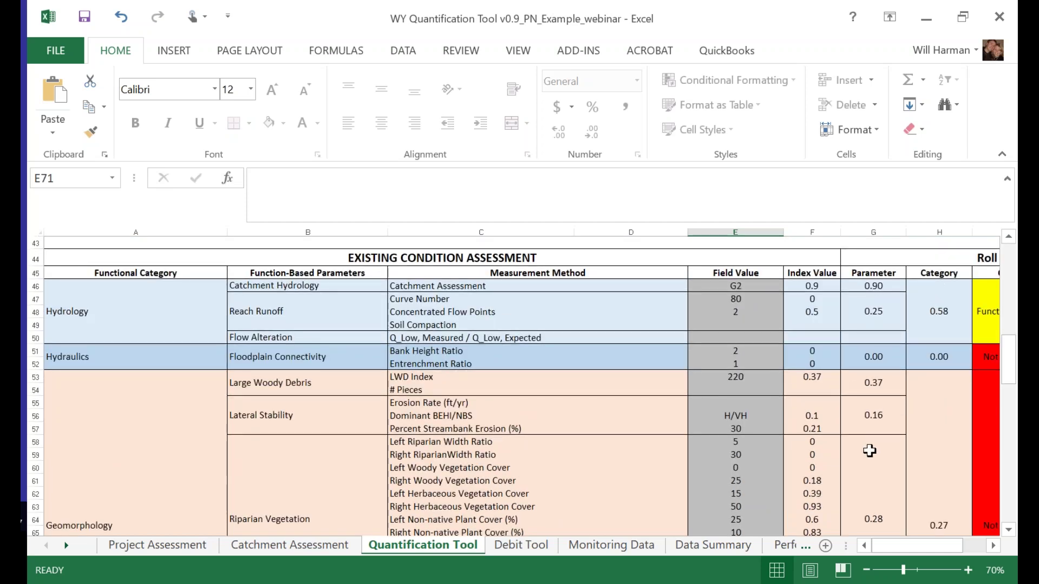
scroll(869, 451, "down", 1)
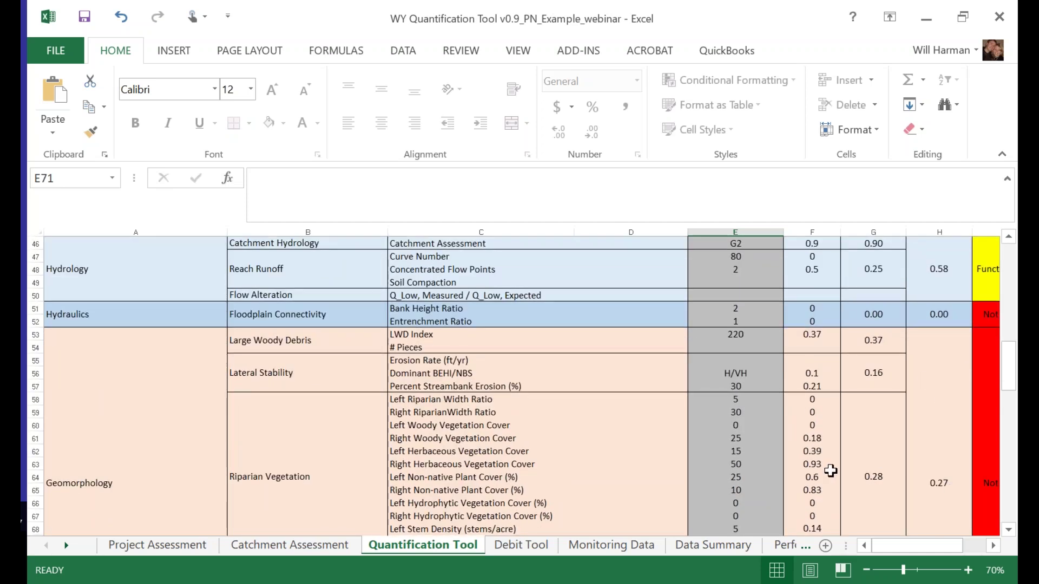
scroll(831, 471, "down", 3)
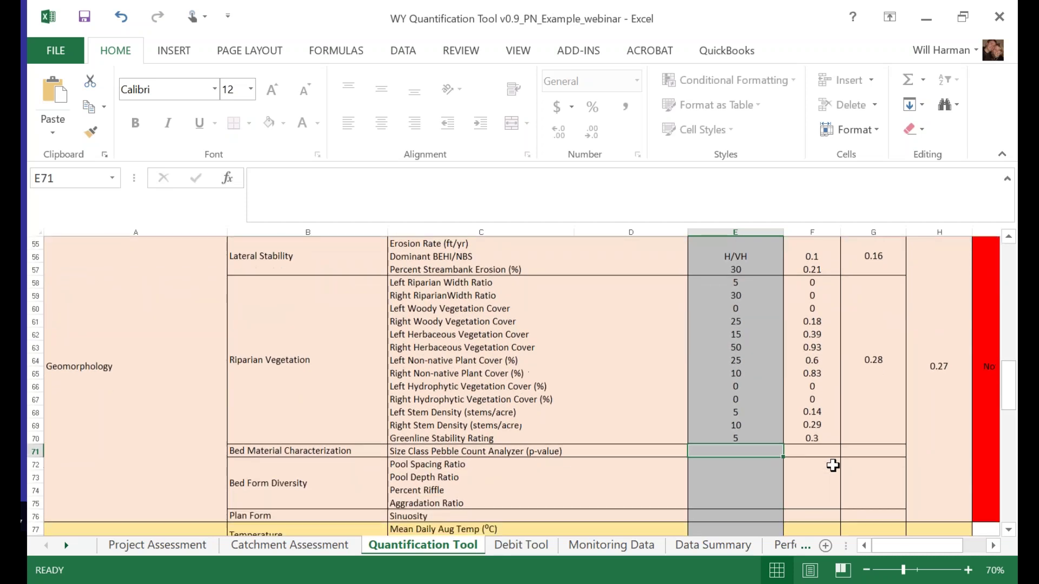
scroll(833, 466, "down", 2)
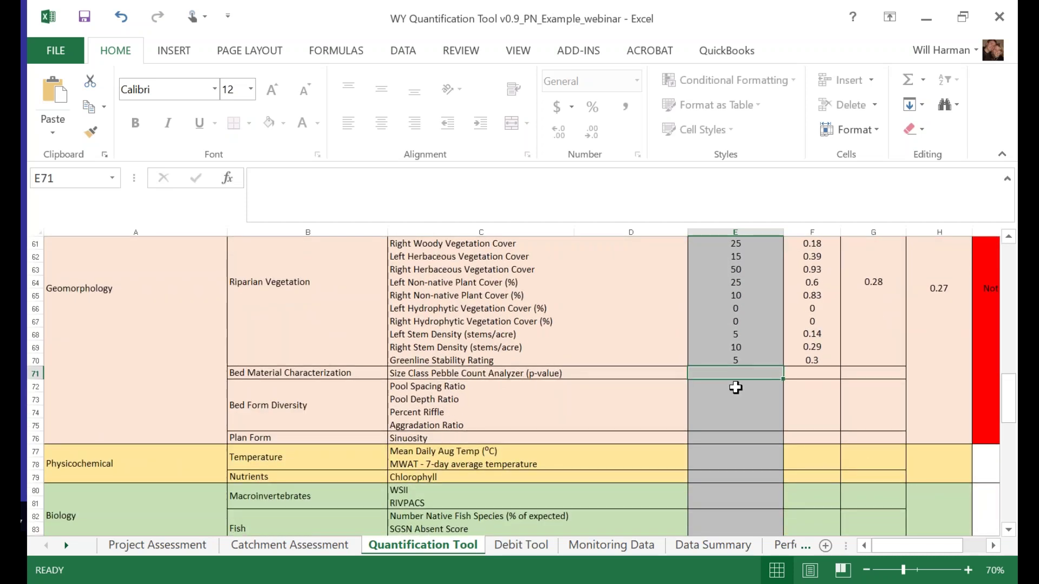
left_click(736, 387)
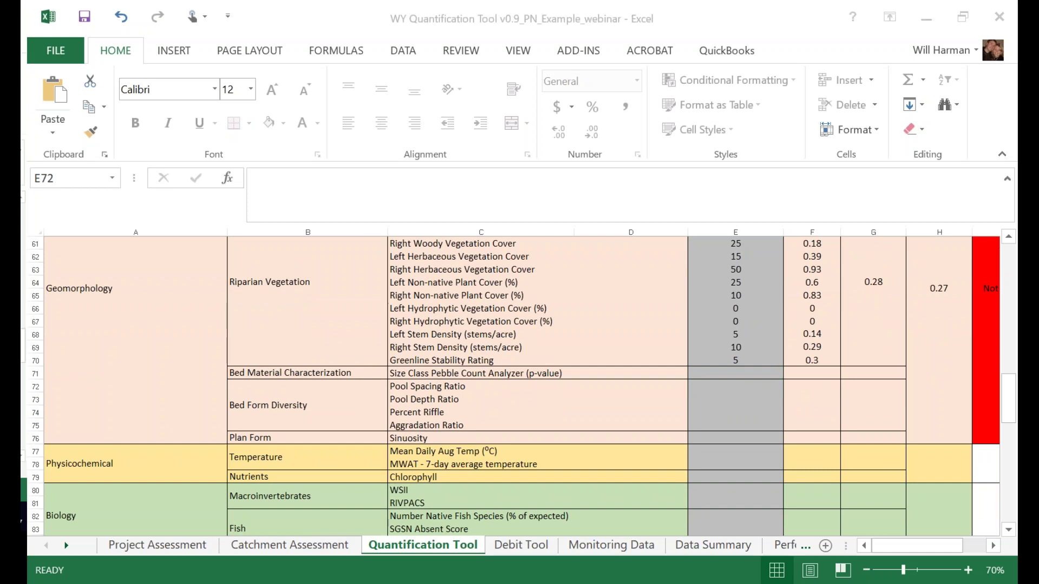
left_click(718, 385)
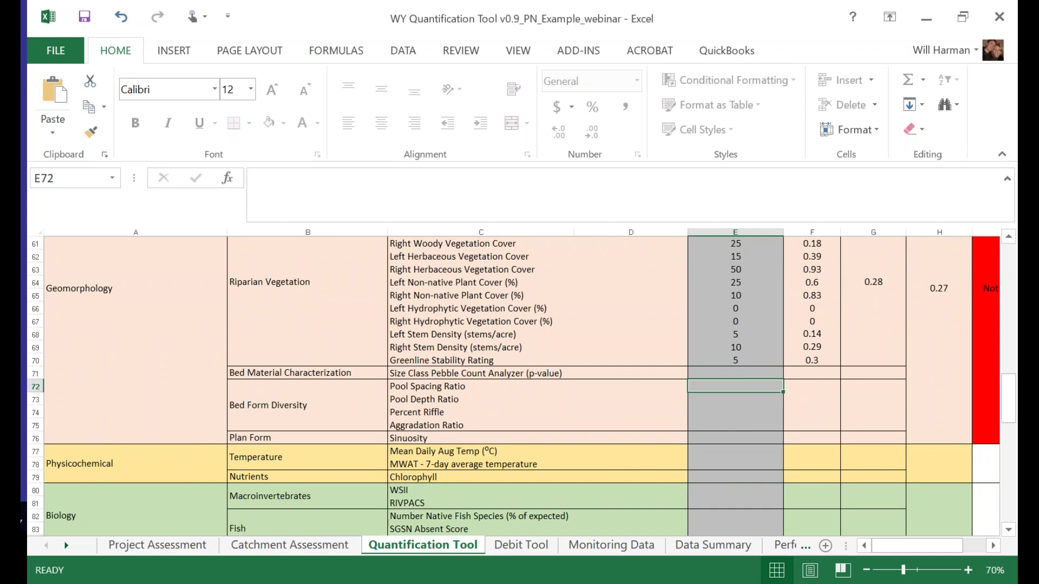
type("8")
key("Return")
type("1.5")
key("Return")
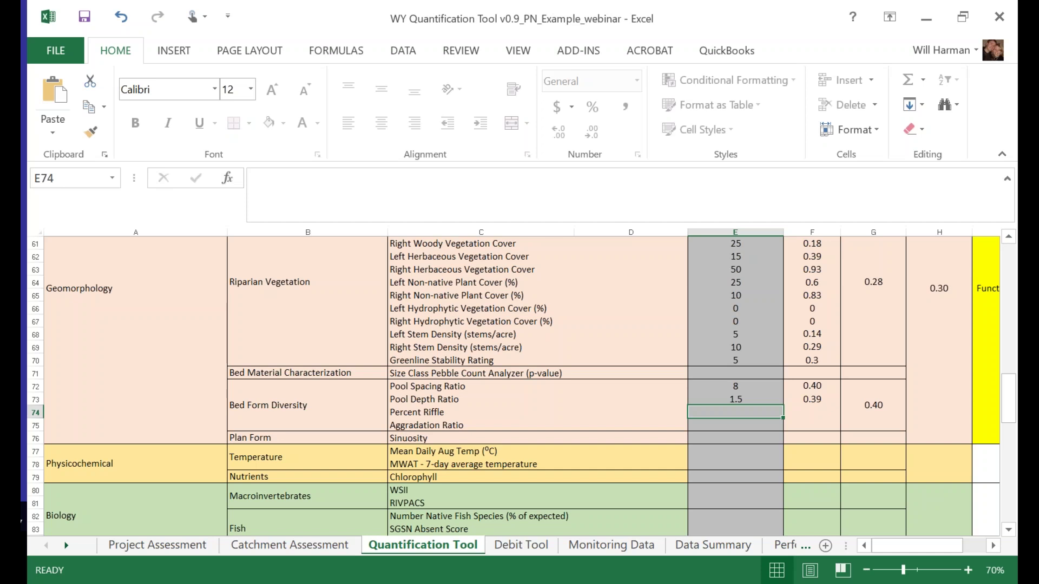
type("85")
key("Return")
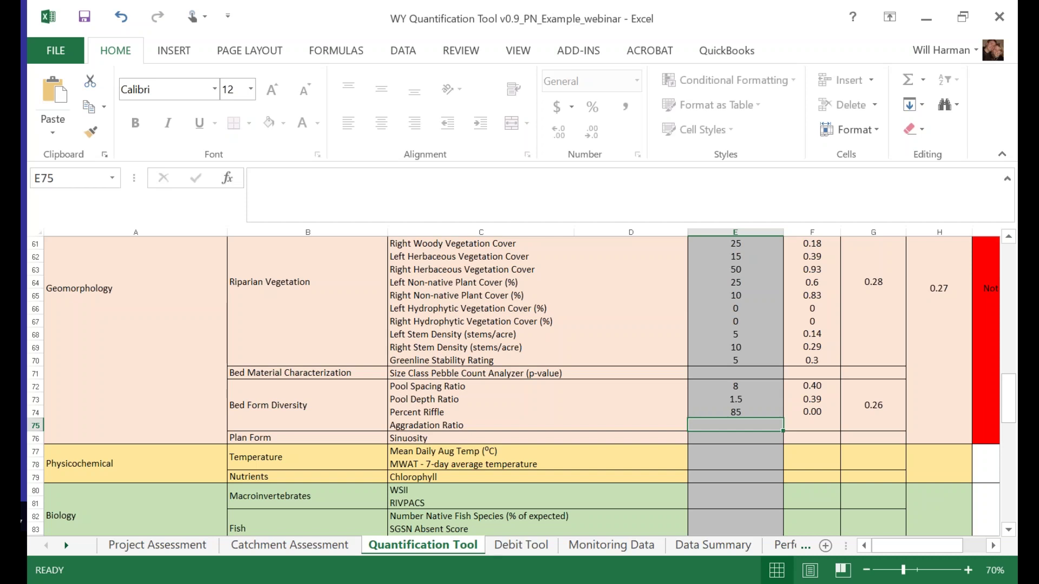
Skip the Aggradation Ratio and set the existing Sinuosity to 1.
left_click(735, 437)
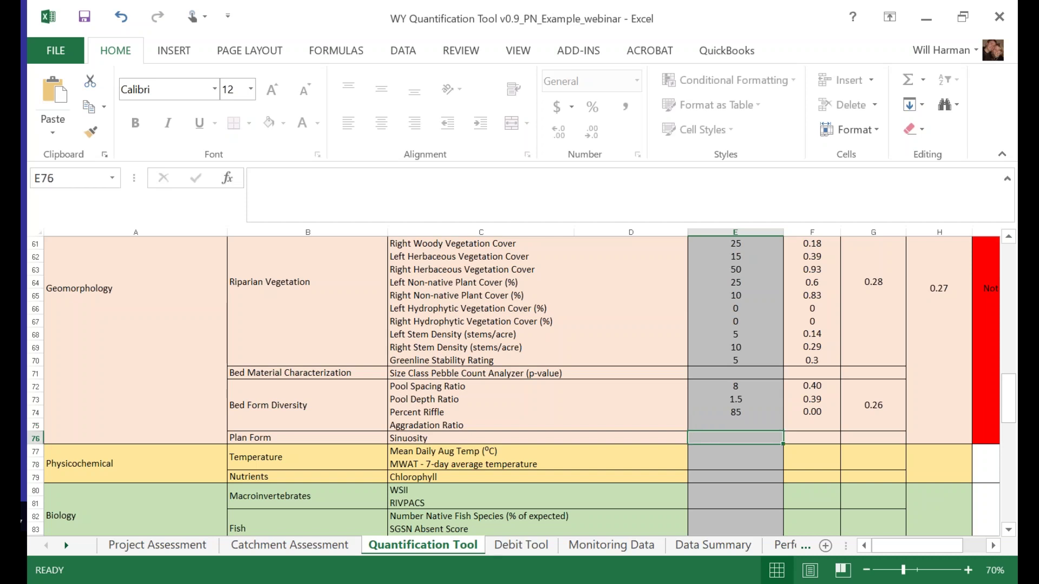
type("1")
key("Return")
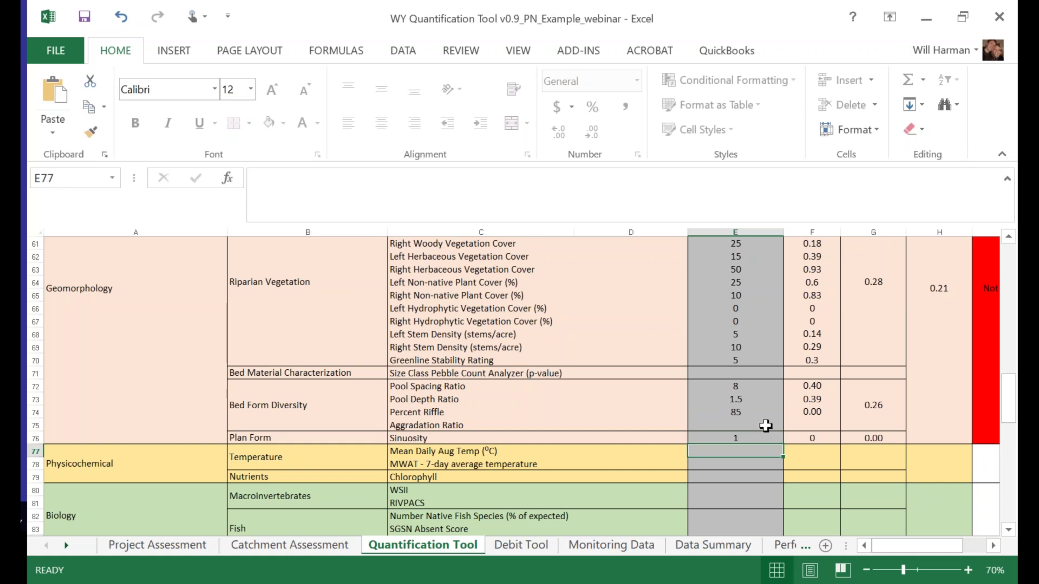
scroll(628, 417, "down", 1)
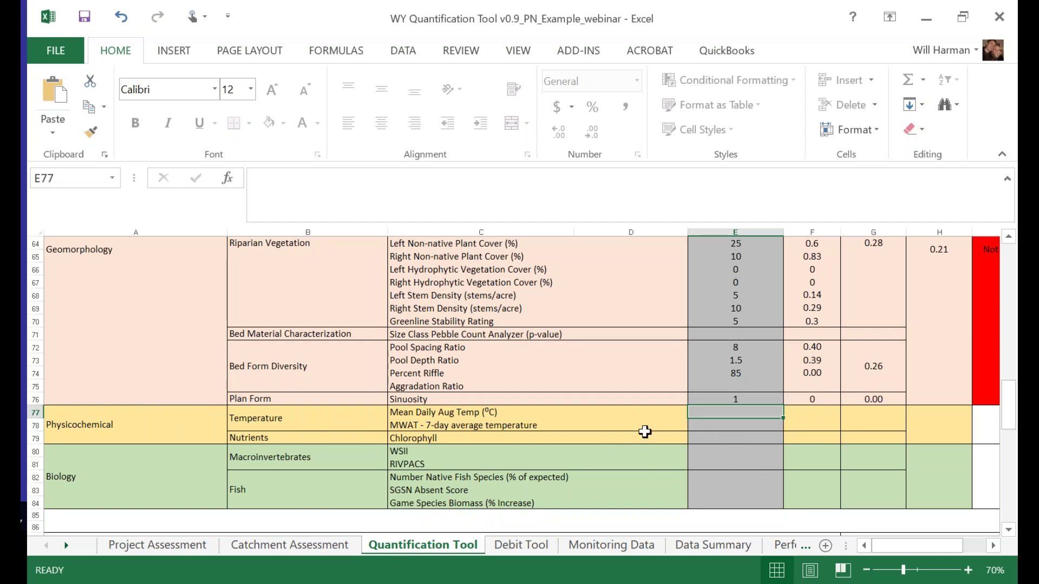
Enter the existing MWAT temperature of 17 and Chlorophyll of 50.
left_click(716, 425)
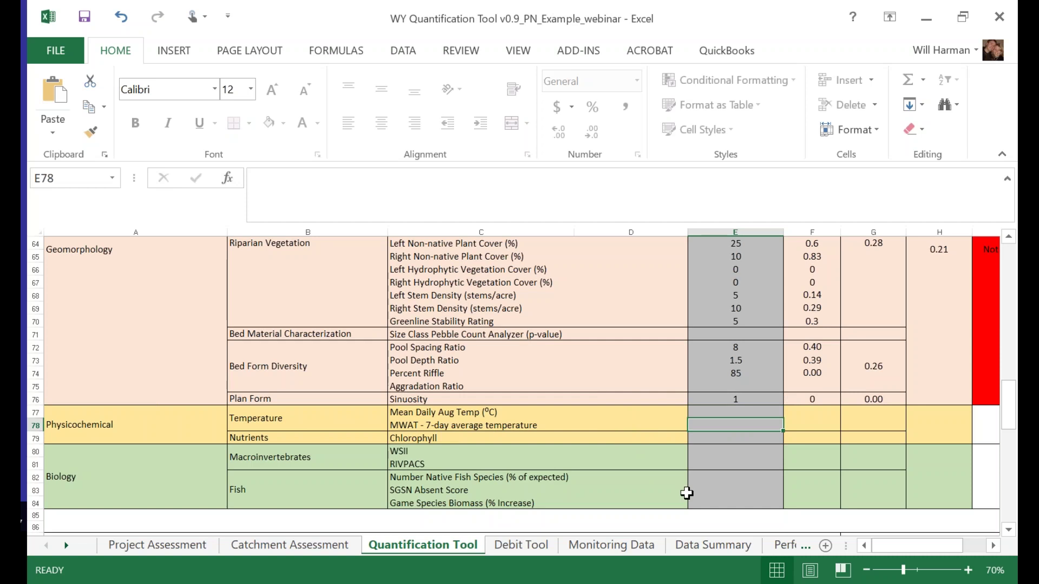
type("17")
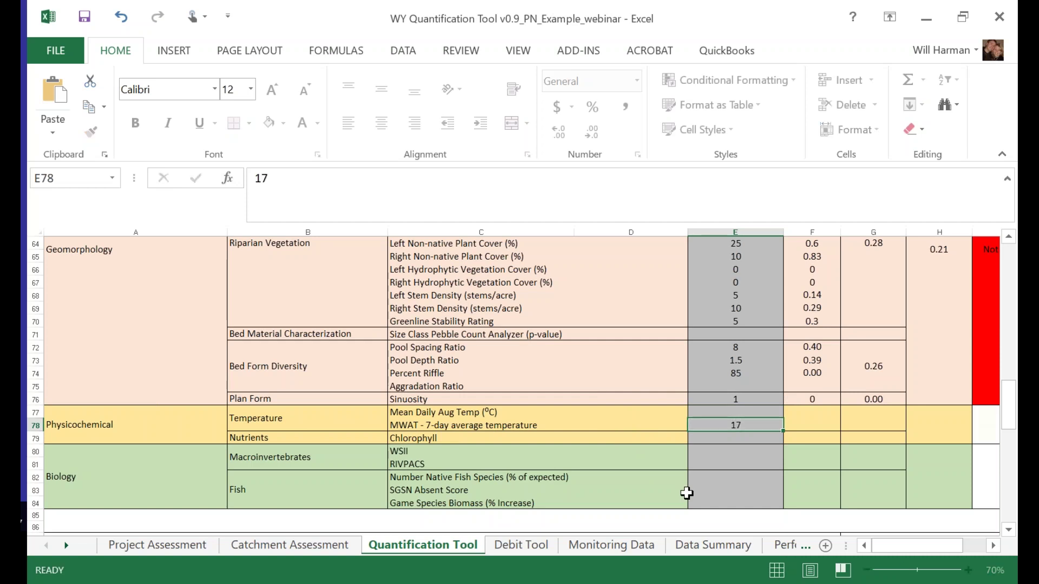
key("Return")
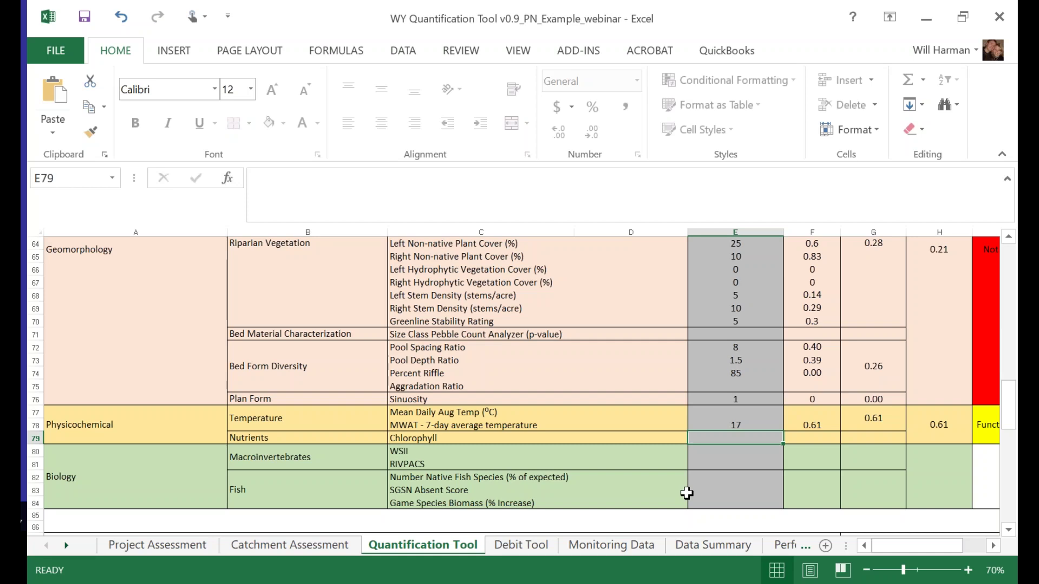
type("50")
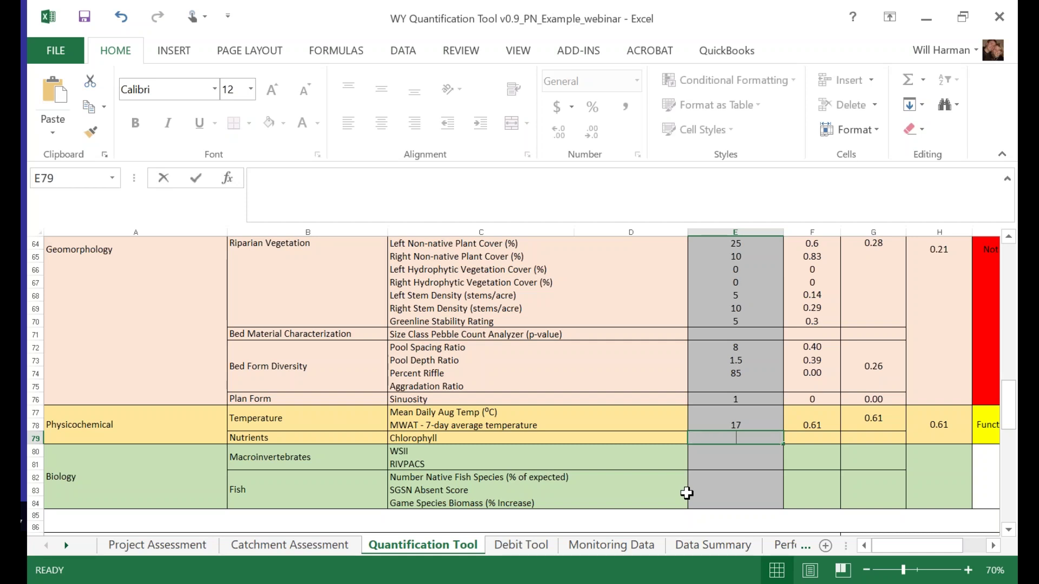
key("Return")
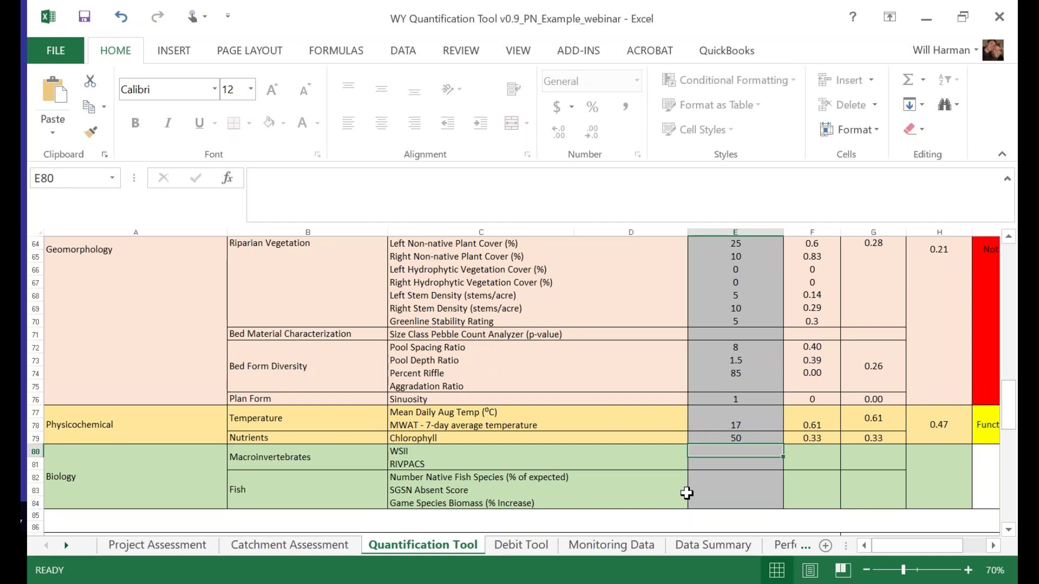
Enter biology values WSII 0.6, RIVPACS 0.7, native fish 75% and SGSN Absent Score 2.
type("0.6")
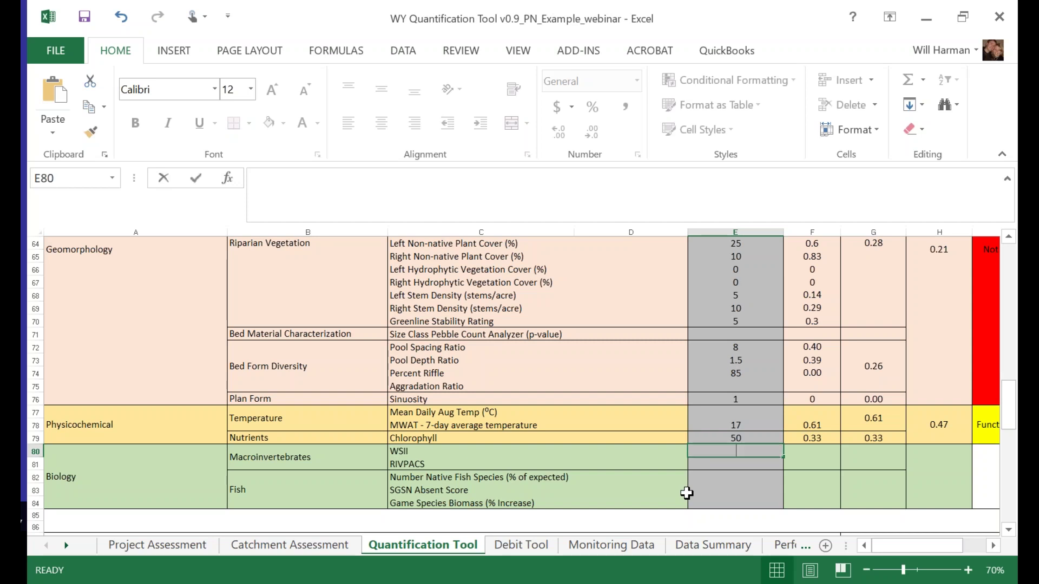
key("Return")
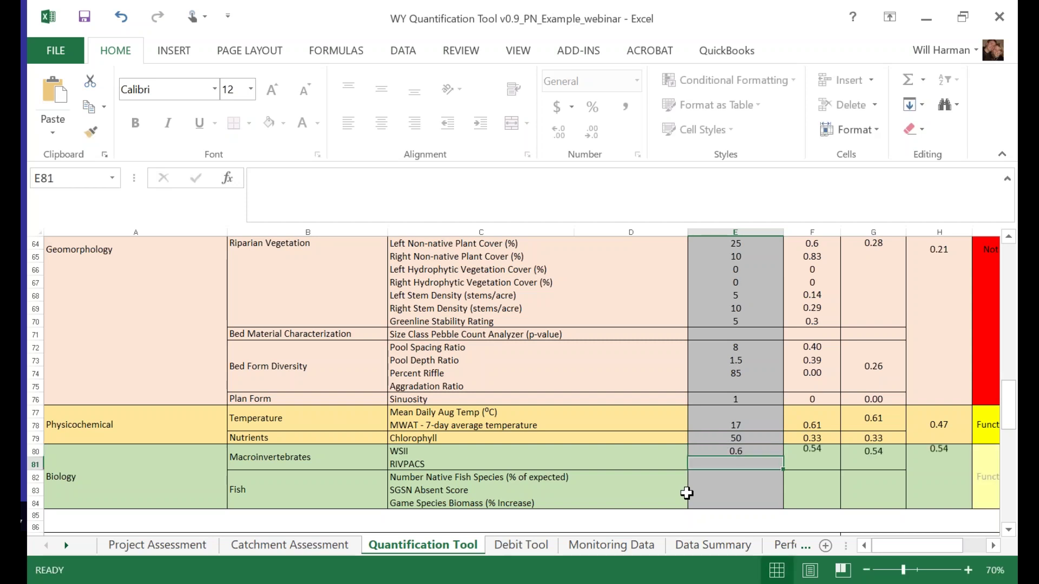
type("0.7")
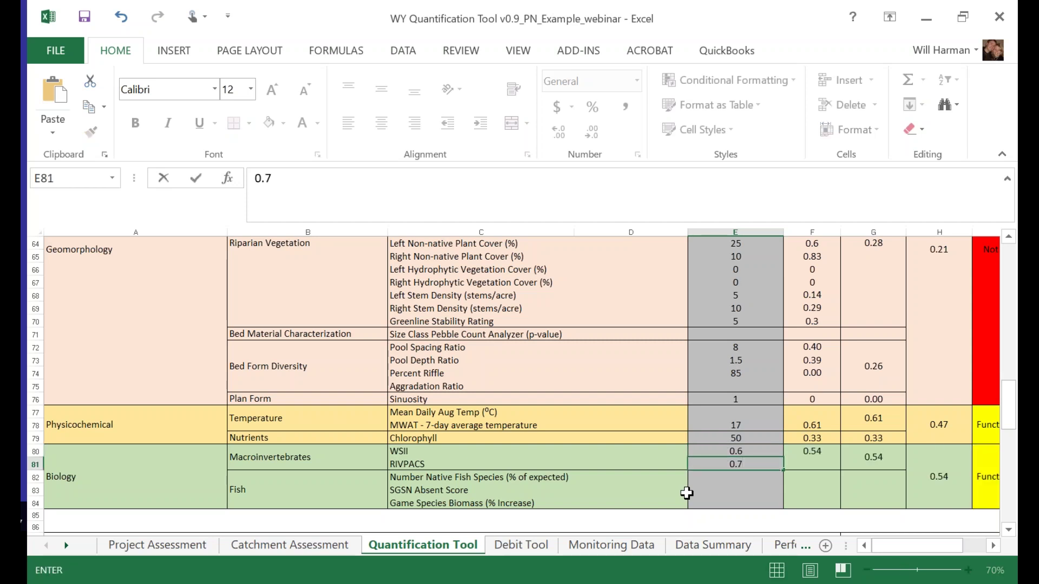
key("Return")
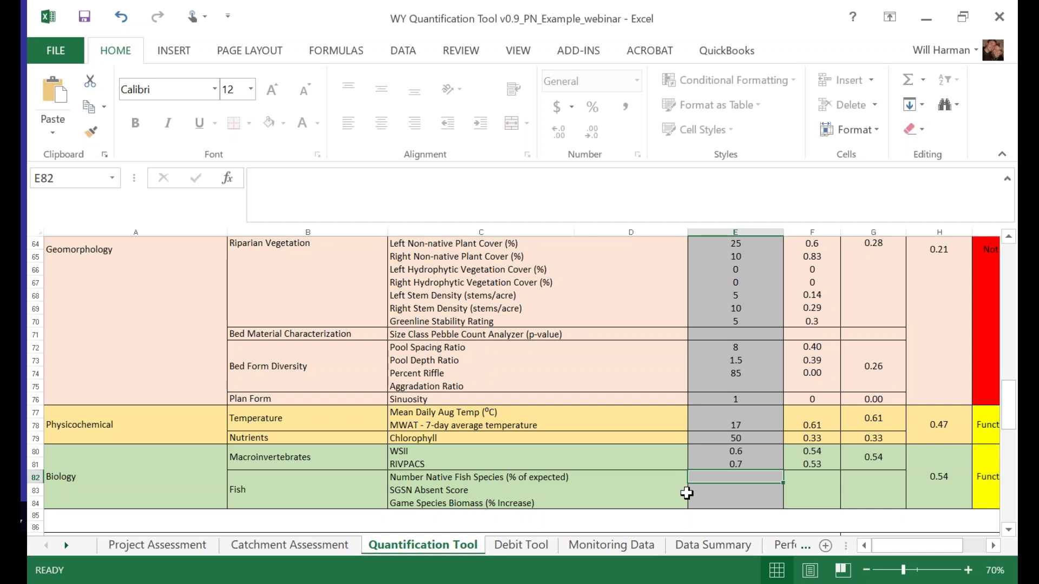
type("75")
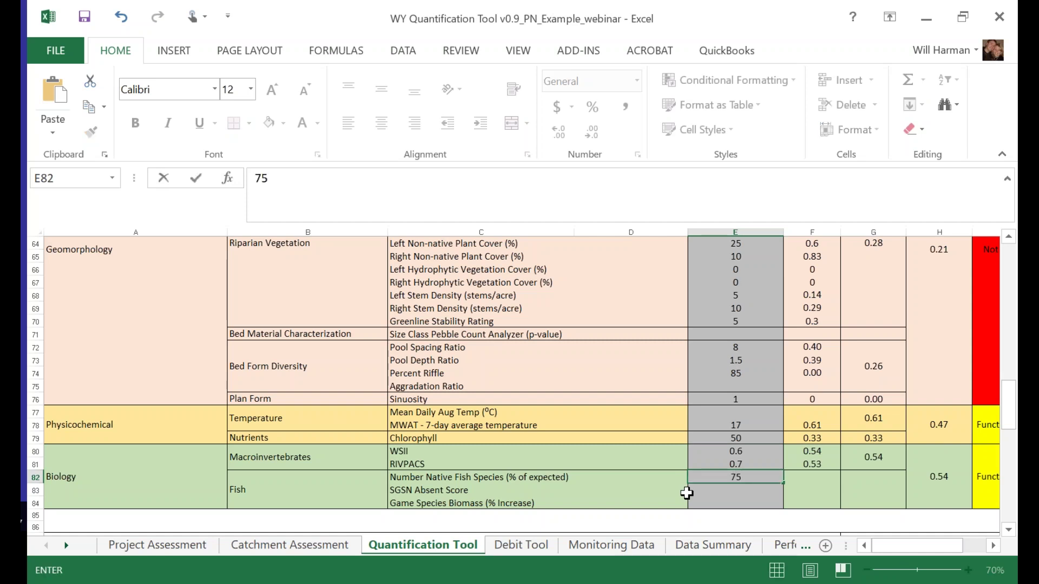
key("Return")
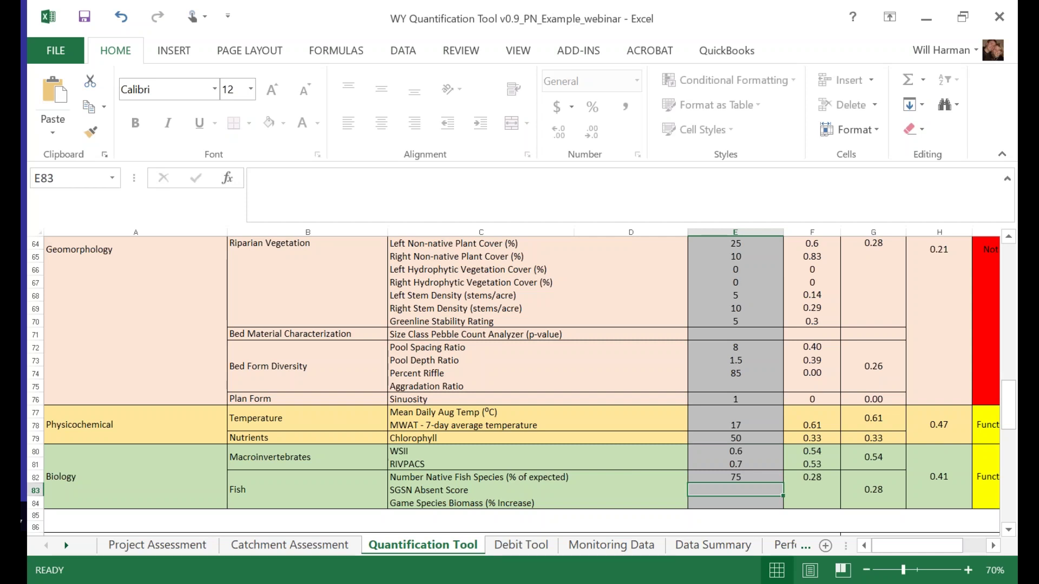
type("2")
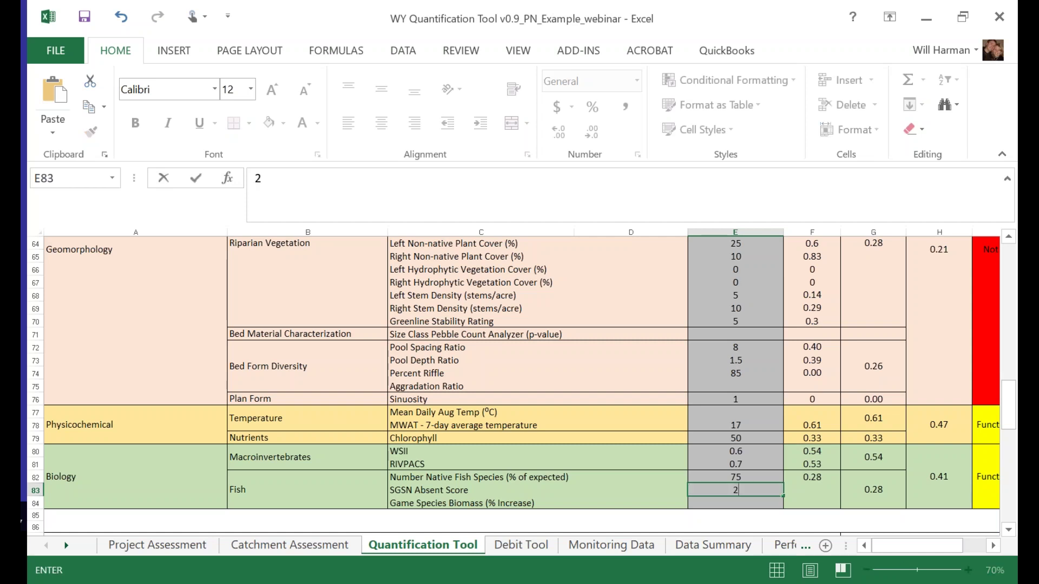
key("ctrl+Return")
key("Return")
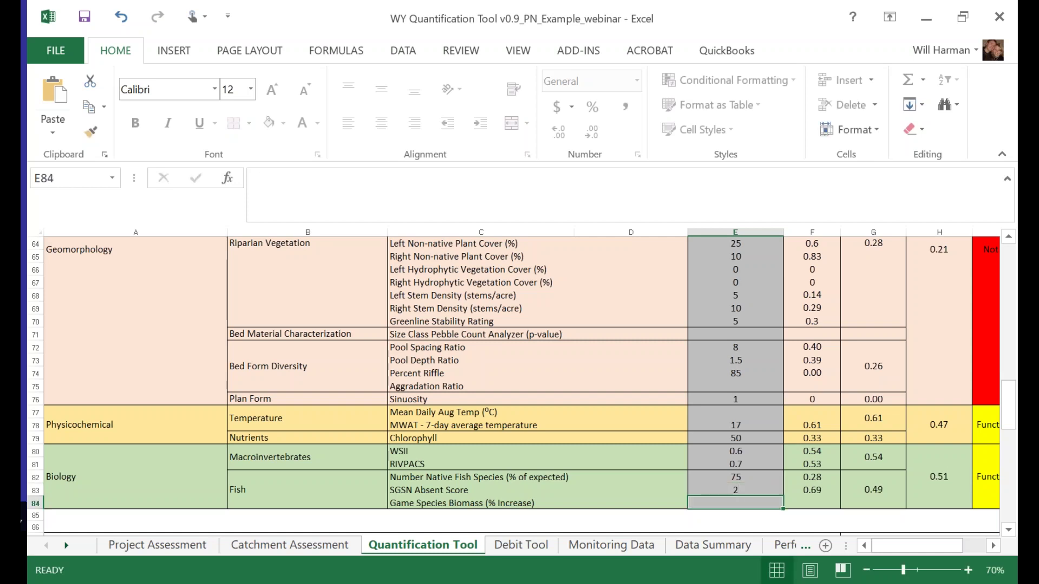
scroll(761, 413, "up", 13)
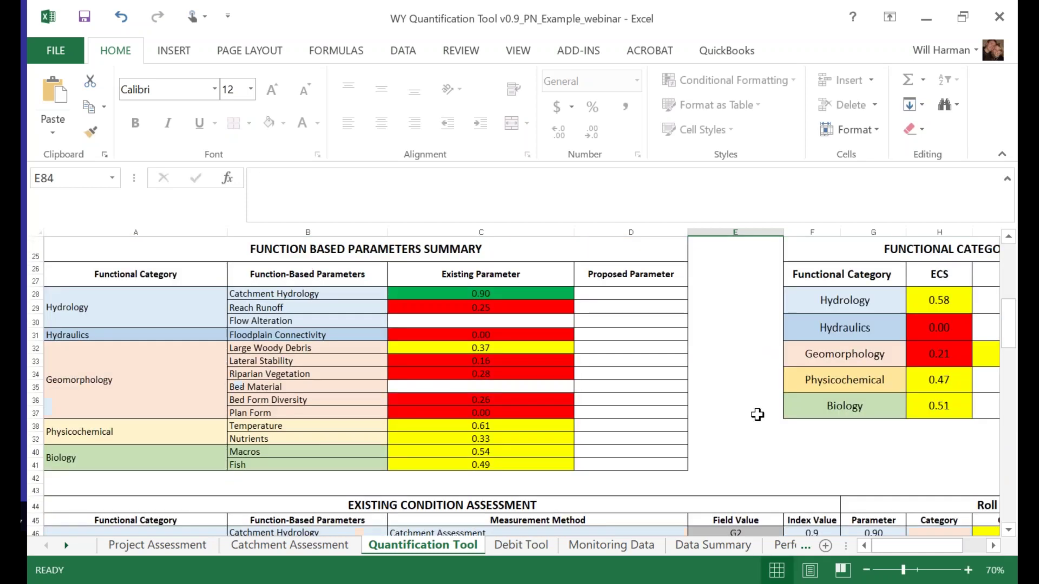
scroll(758, 415, "up", 2)
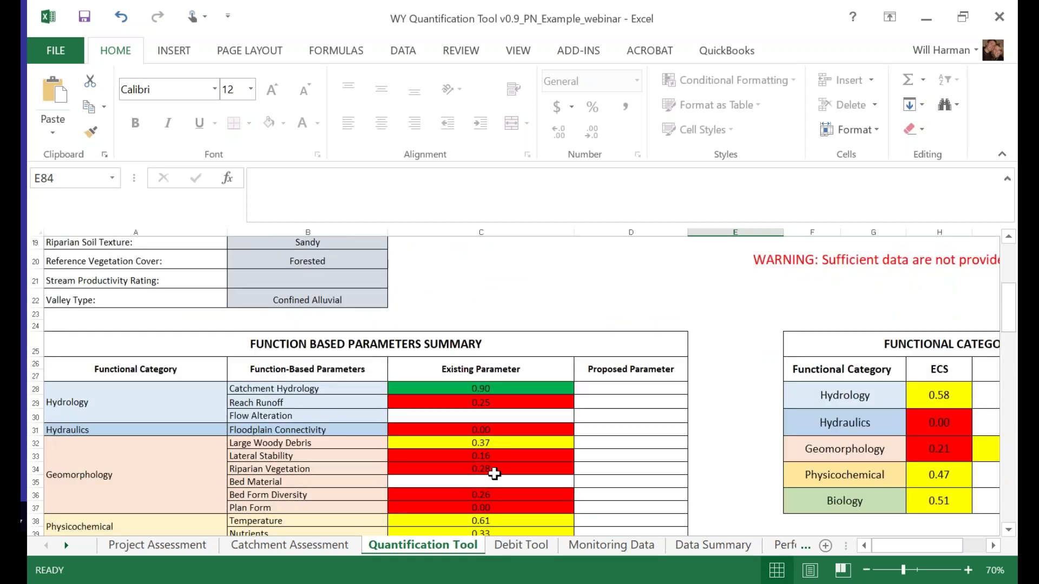
scroll(494, 474, "down", 1)
scroll(603, 420, "up", 1)
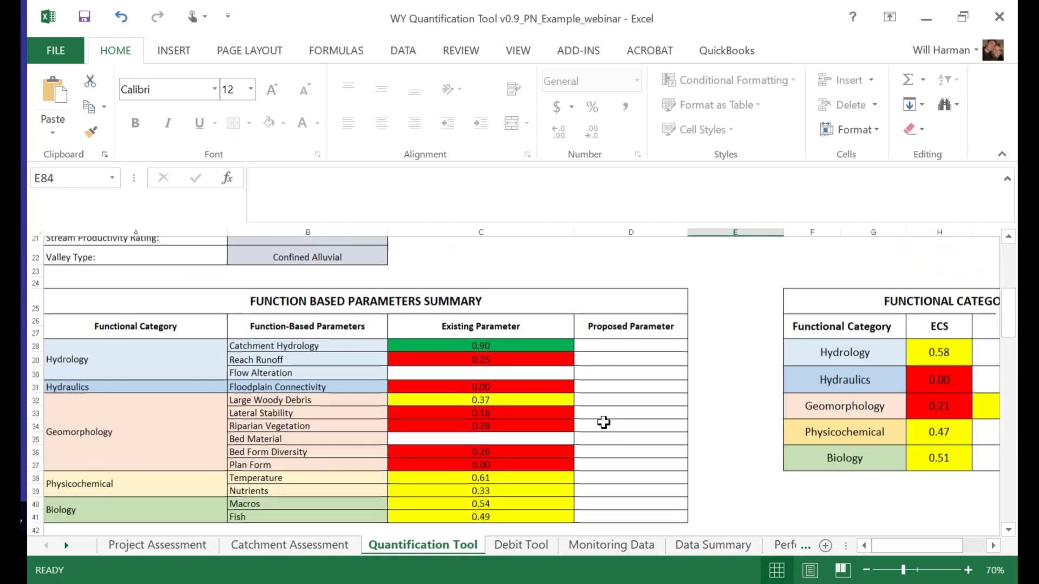
scroll(603, 422, "up", 5)
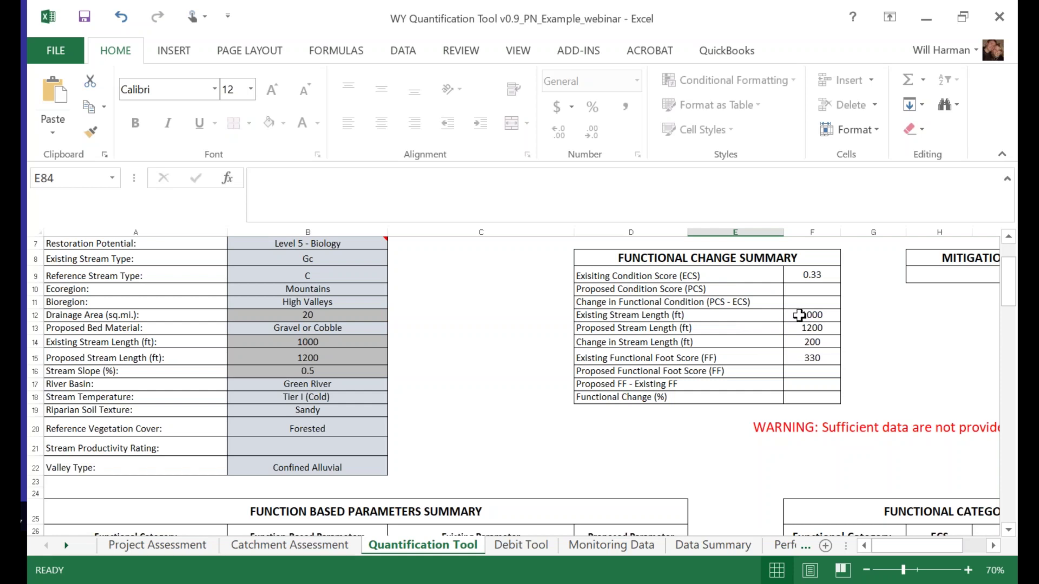
scroll(702, 465, "down", 4)
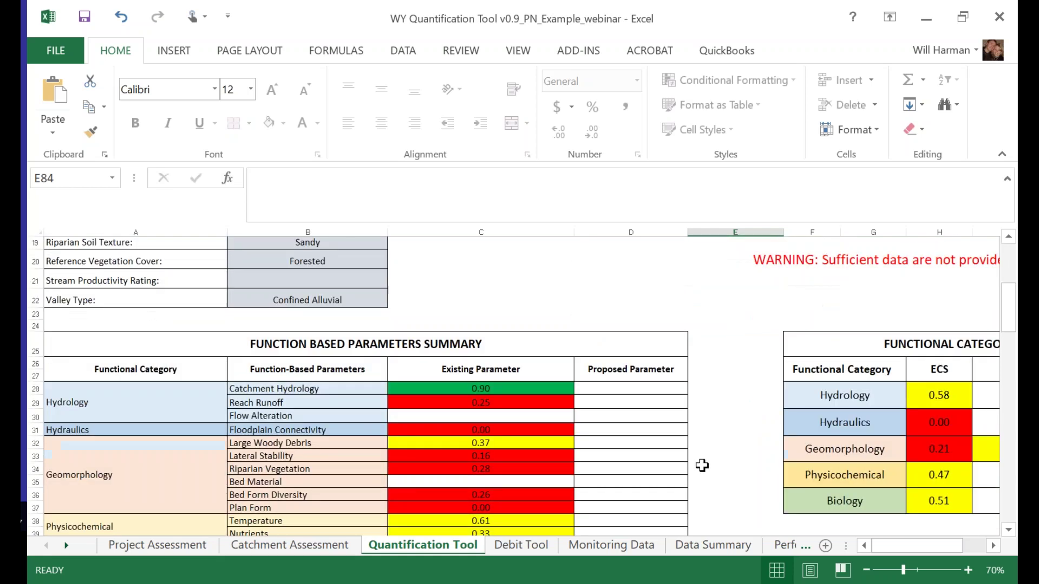
scroll(702, 465, "down", 14)
scroll(724, 472, "down", 7)
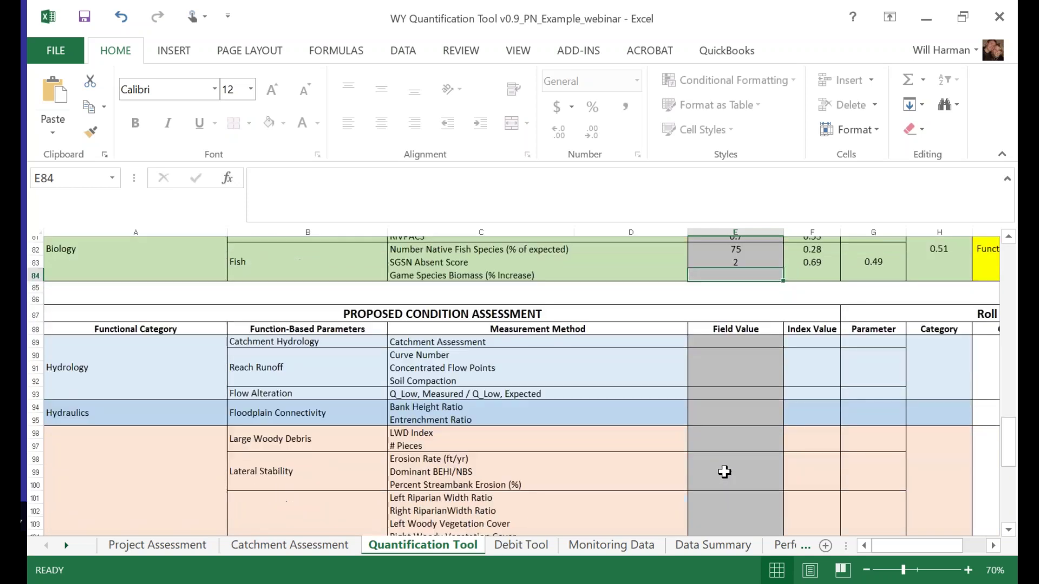
Set proposed Catchment Assessment to G2, curve number 60 and concentrated flow points 0.
left_click(739, 334)
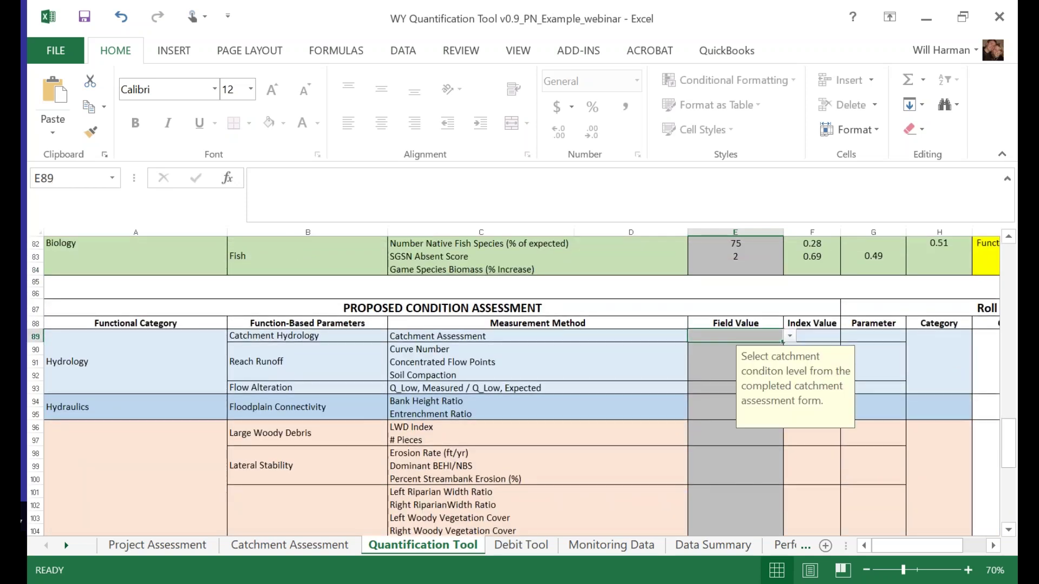
left_click(789, 336)
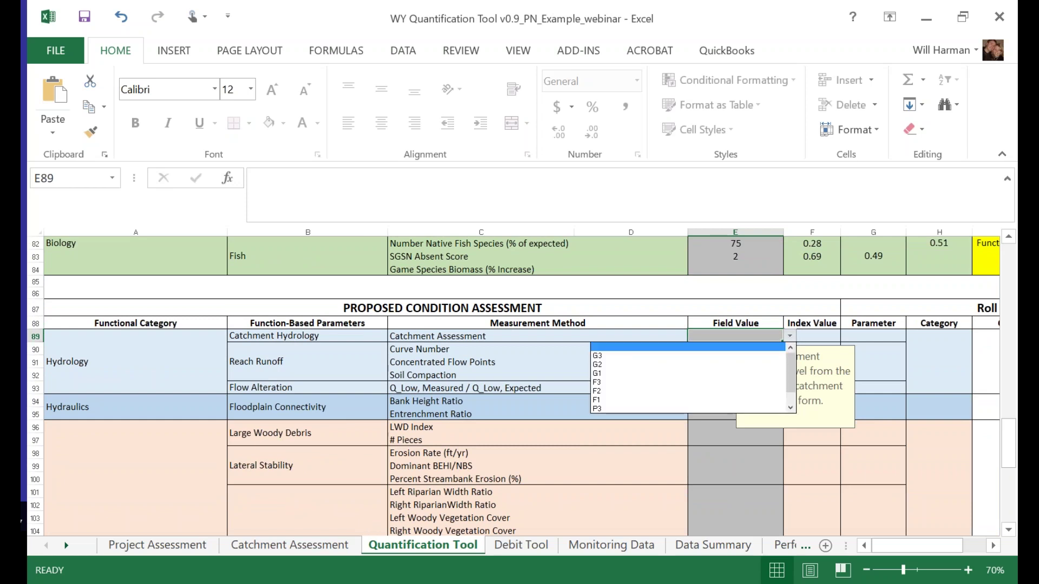
left_click(645, 364)
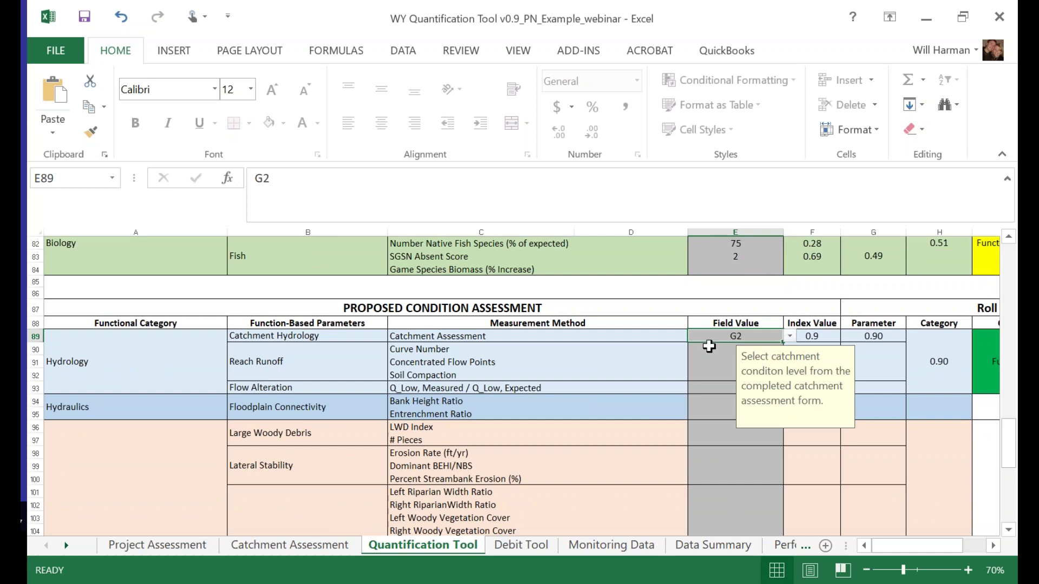
left_click(716, 352)
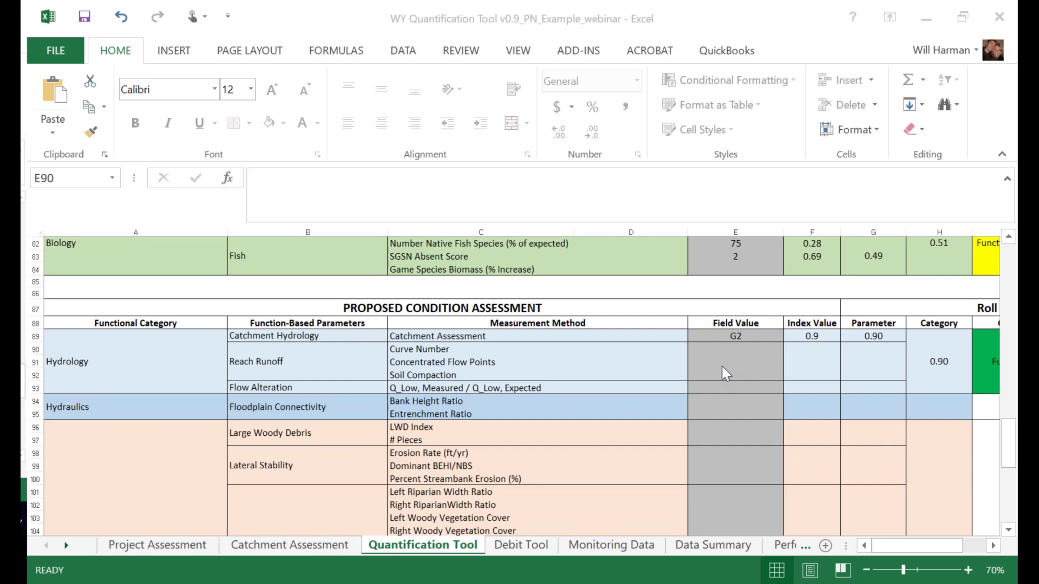
left_click(739, 351)
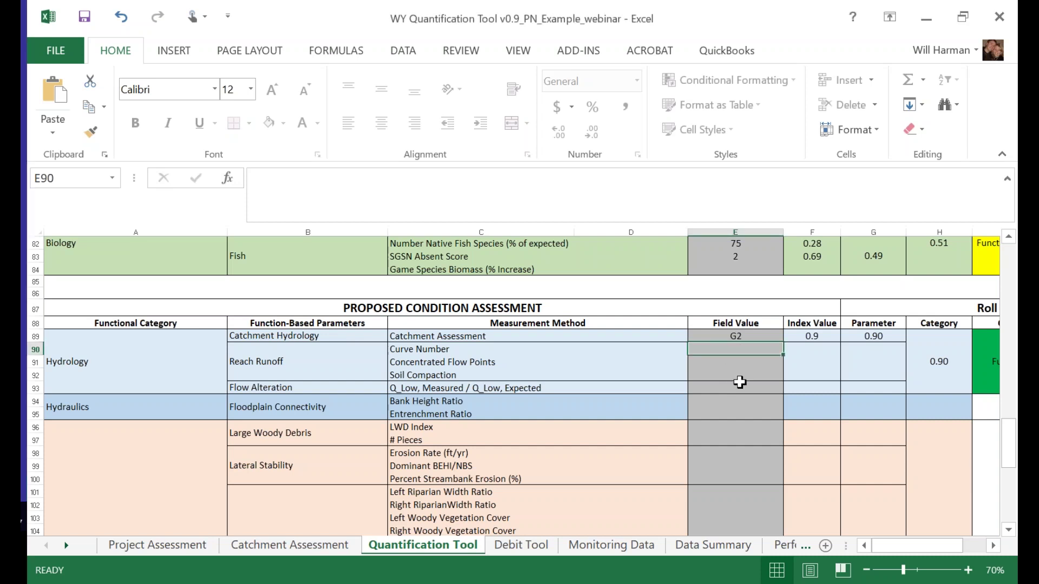
type("60")
key("Return")
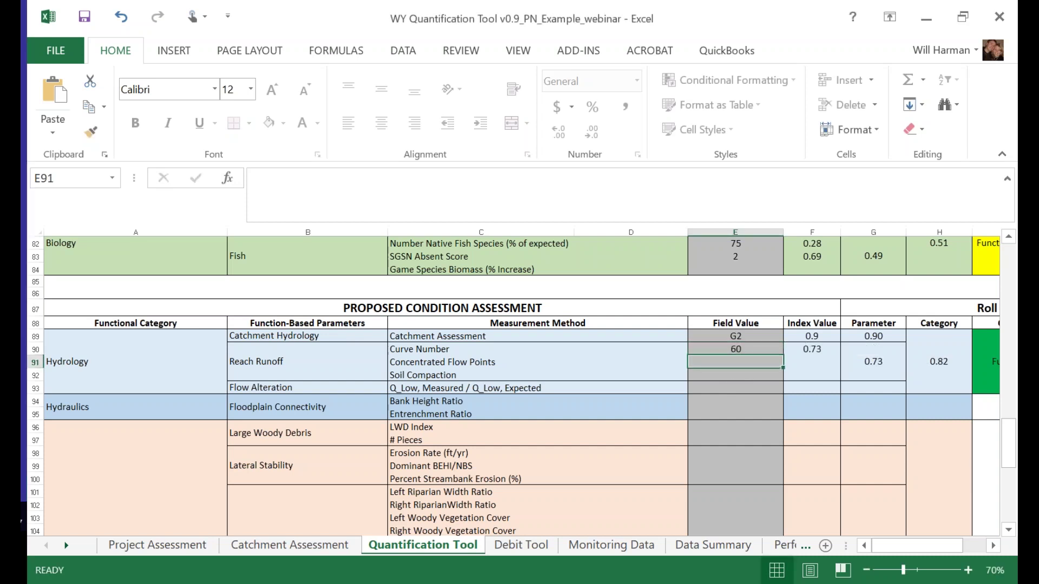
type("0")
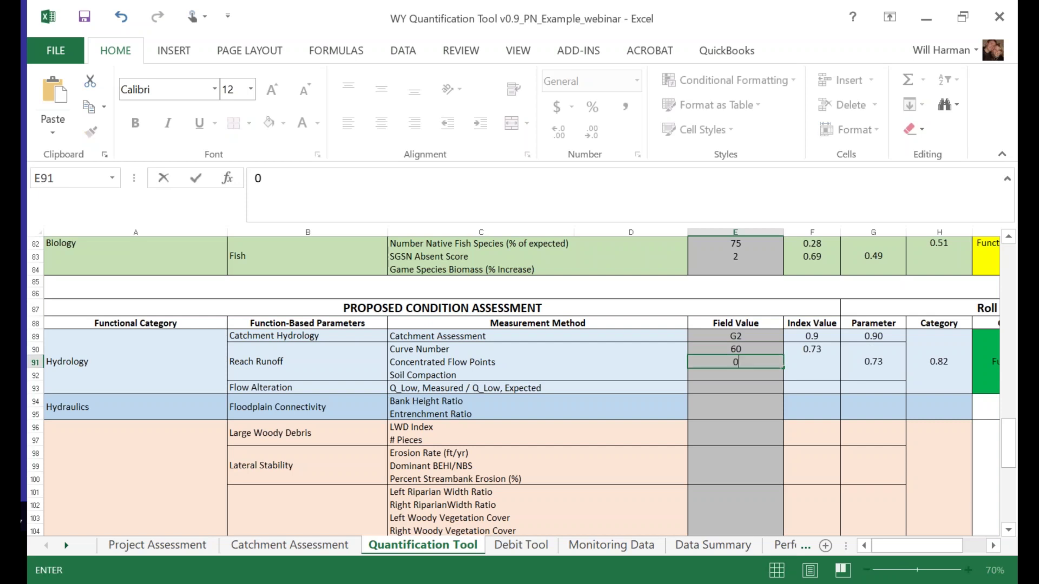
key("Return")
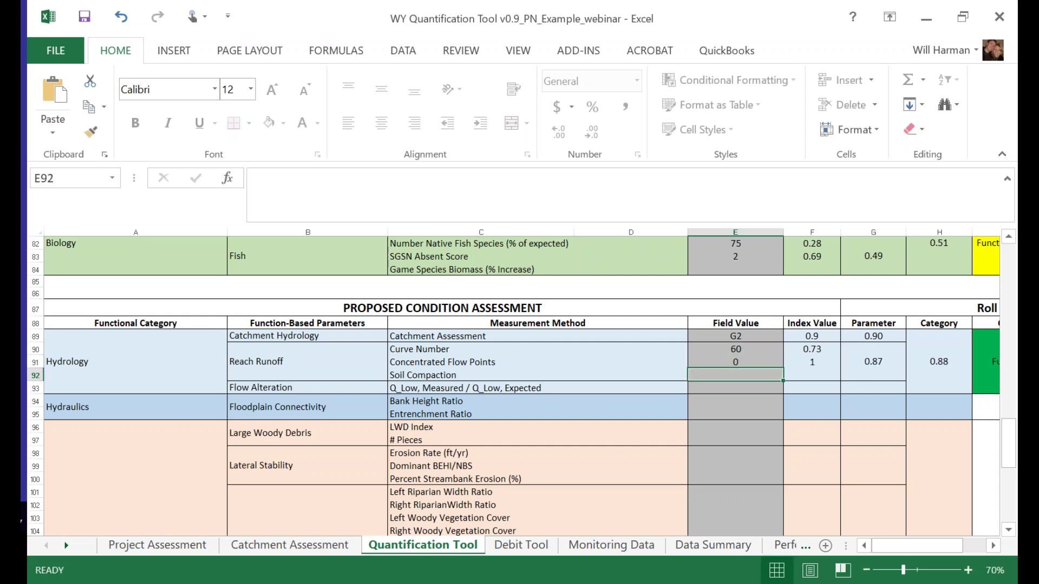
Enter proposed Bank Height Ratio 1, Entrenchment Ratio 3 and LWD Index 300.
left_click(742, 405)
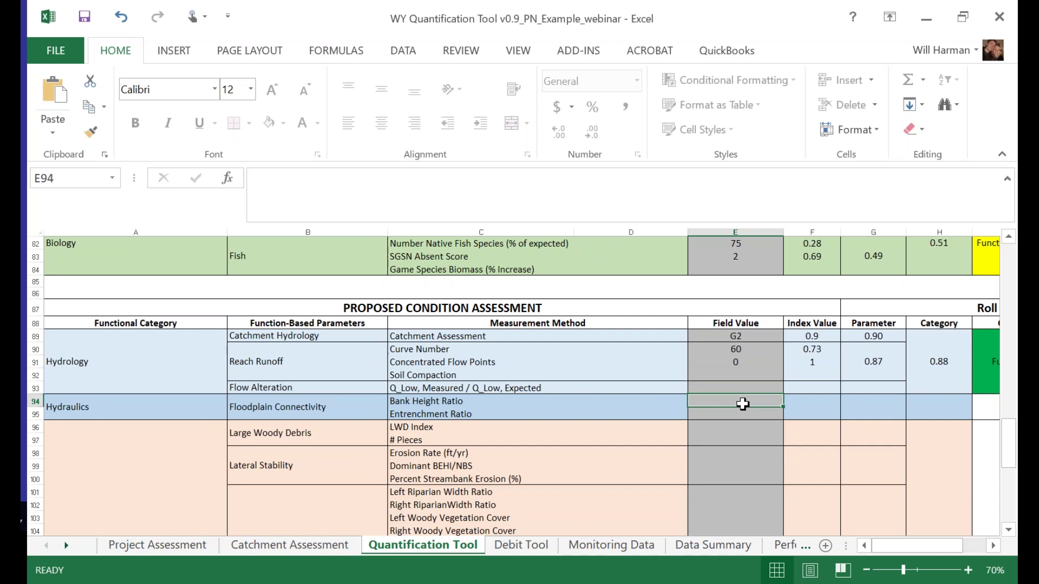
type("1")
key("Return")
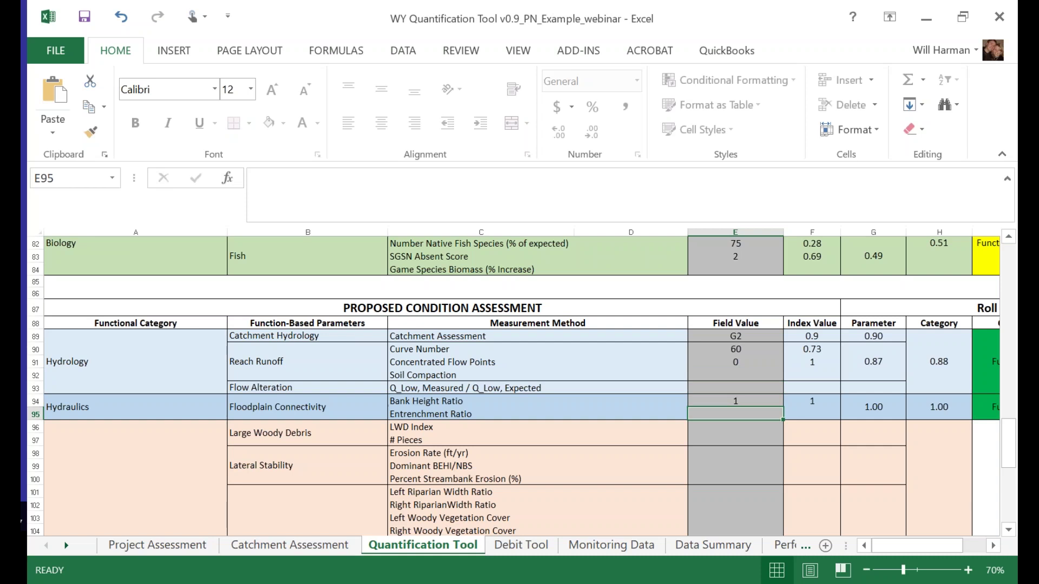
type("3")
key("Return")
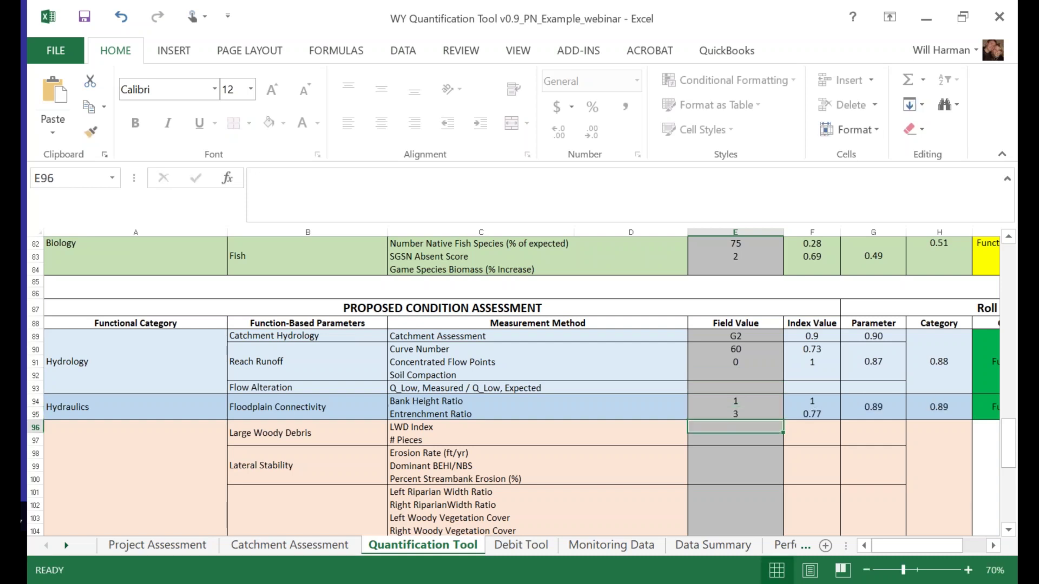
type("300")
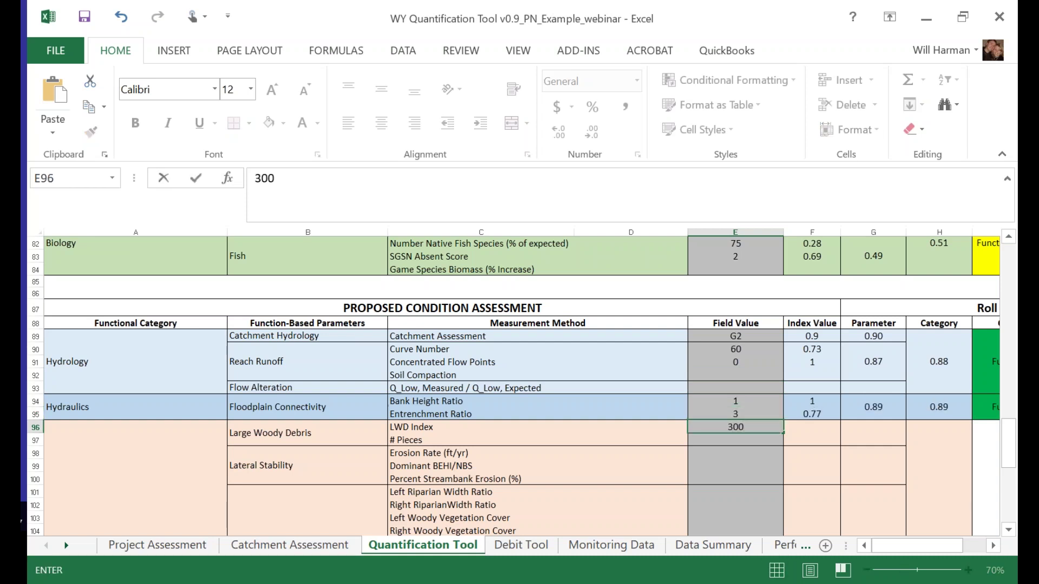
key("Return")
Choose L/M as the dominant BEHI/NBS and enter 5% streambank erosion.
key("Down")
key("Down")
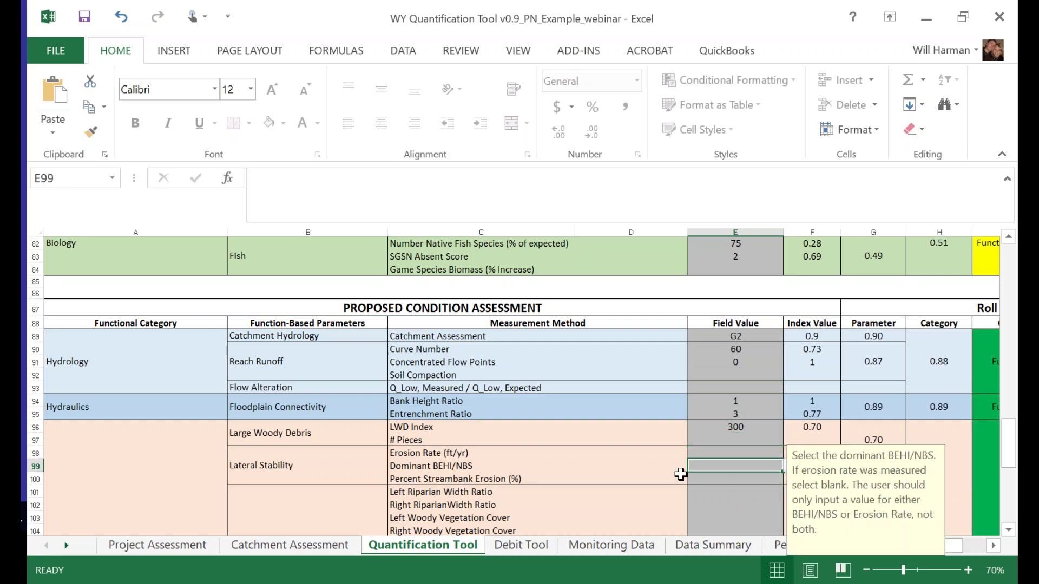
left_click(783, 472)
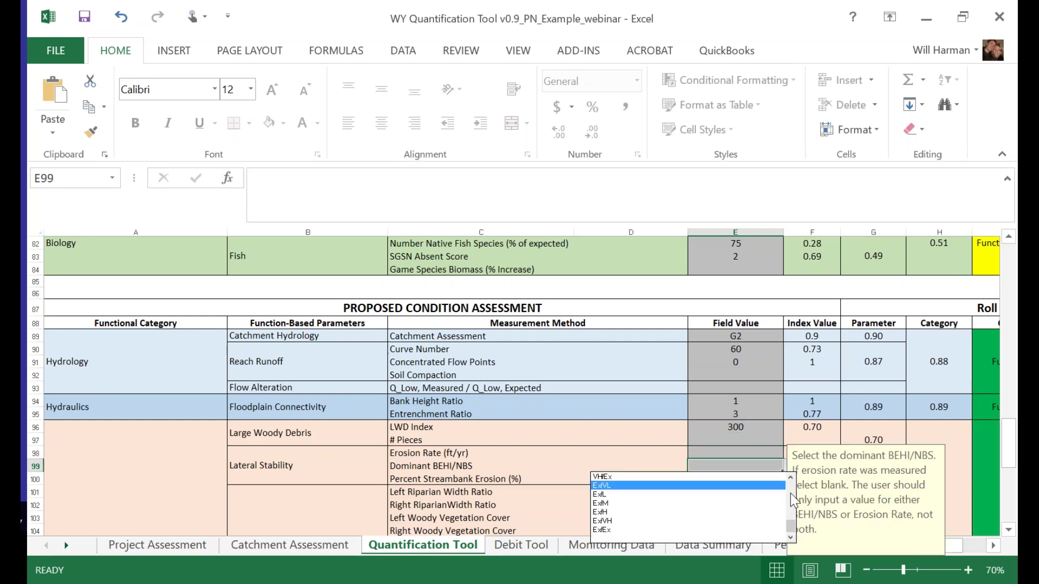
left_click_drag(791, 527, 788, 488)
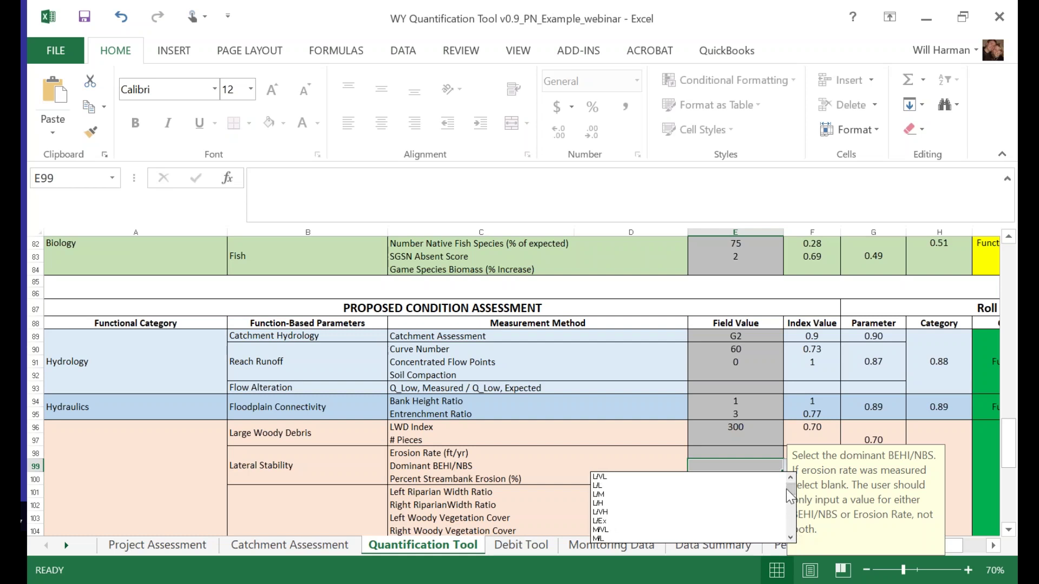
left_click(667, 494)
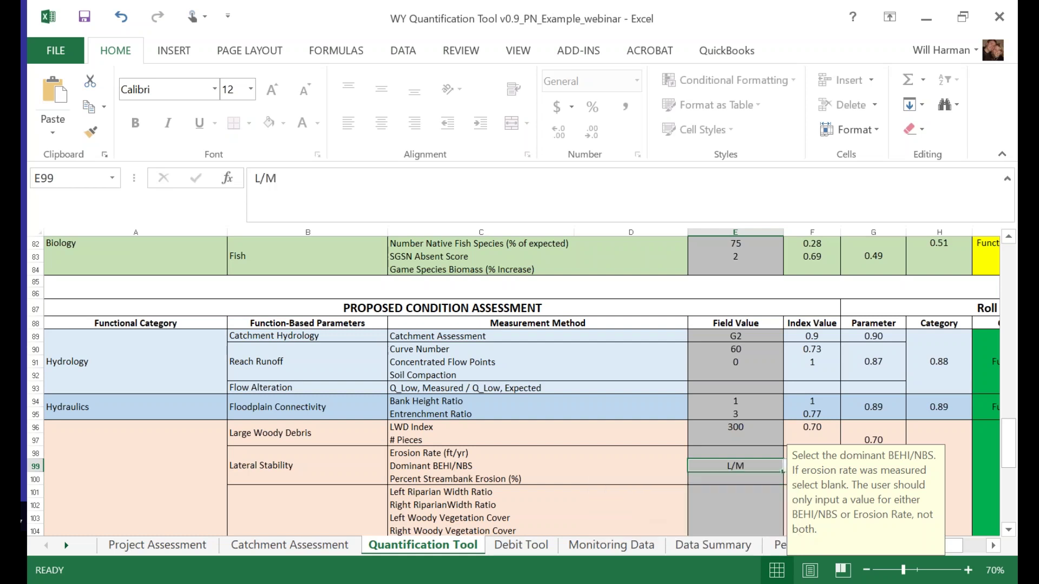
left_click(734, 479)
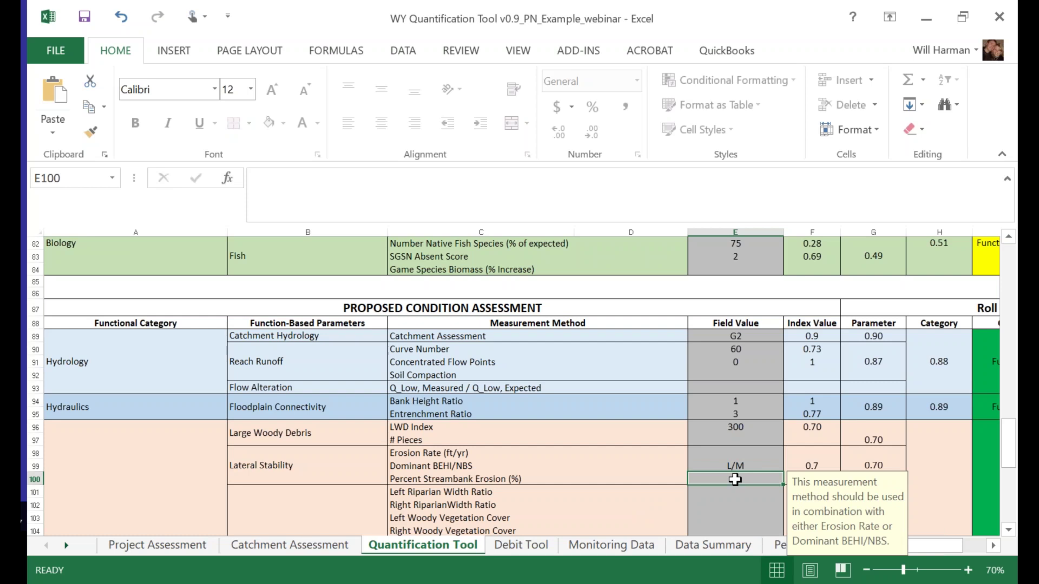
type("5")
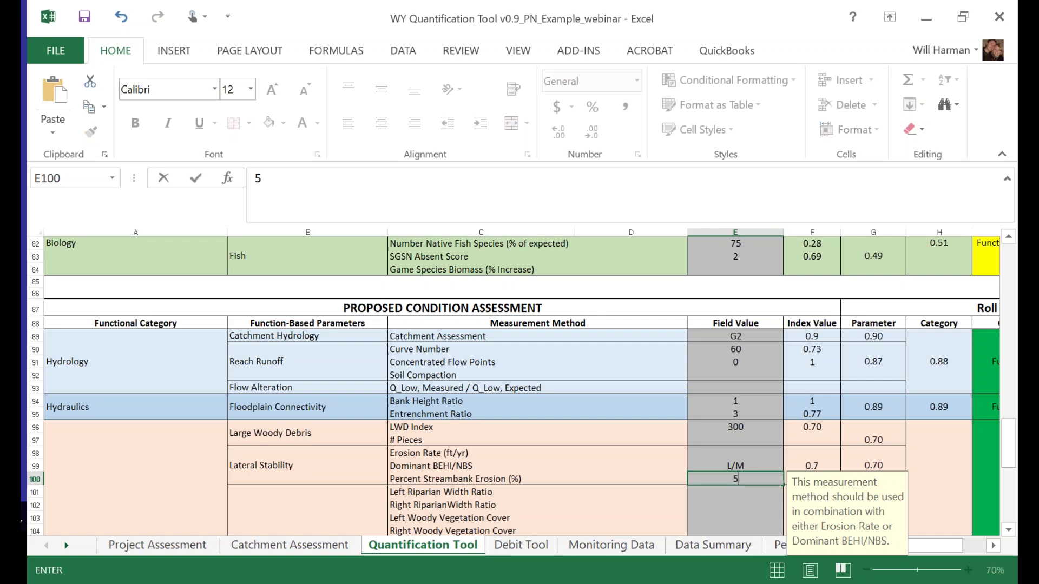
left_click(728, 503)
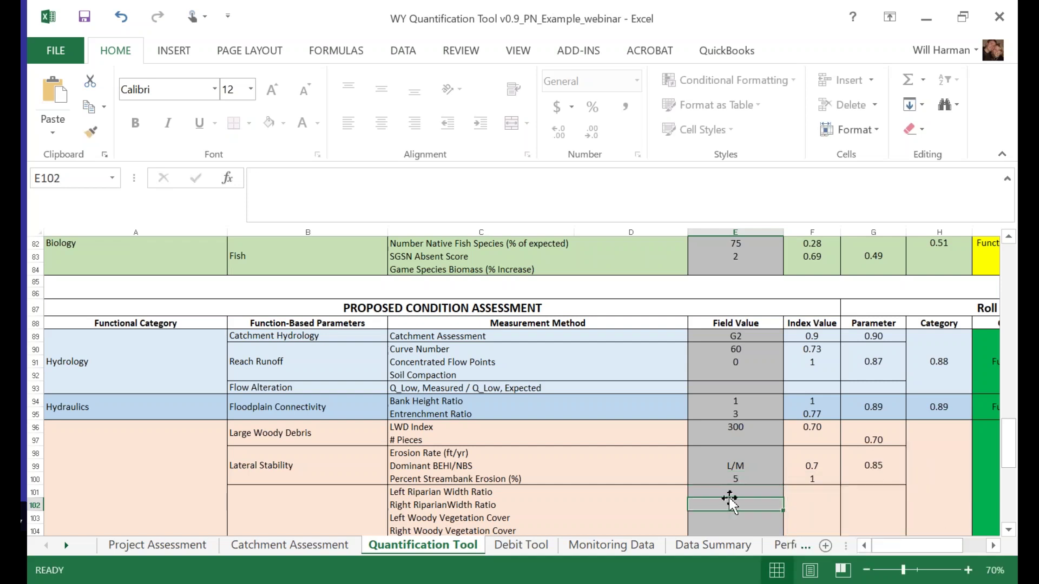
left_click(729, 493)
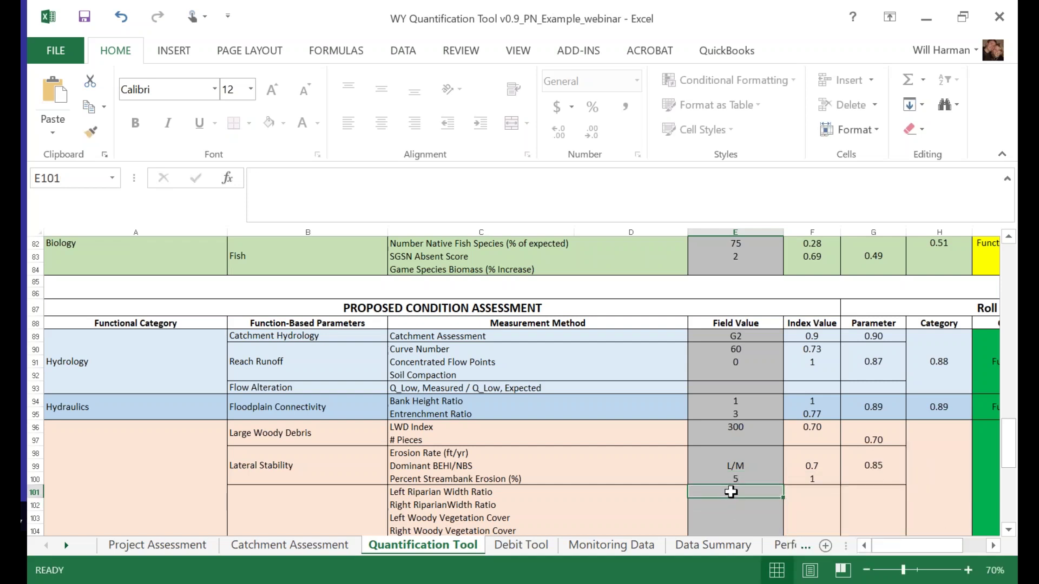
key("alt+Tab")
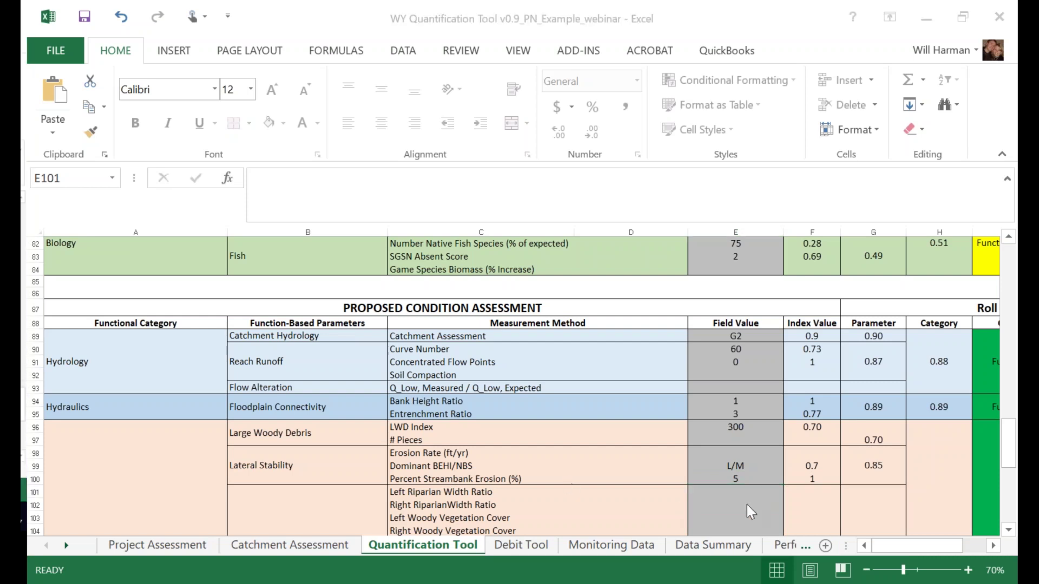
Enter proposed riparian width ratios 100/100, woody cover 50/50 and herbaceous cover 60/60.
key("alt+Tab")
scroll(741, 492, "down", 3)
scroll(741, 492, "down", 4)
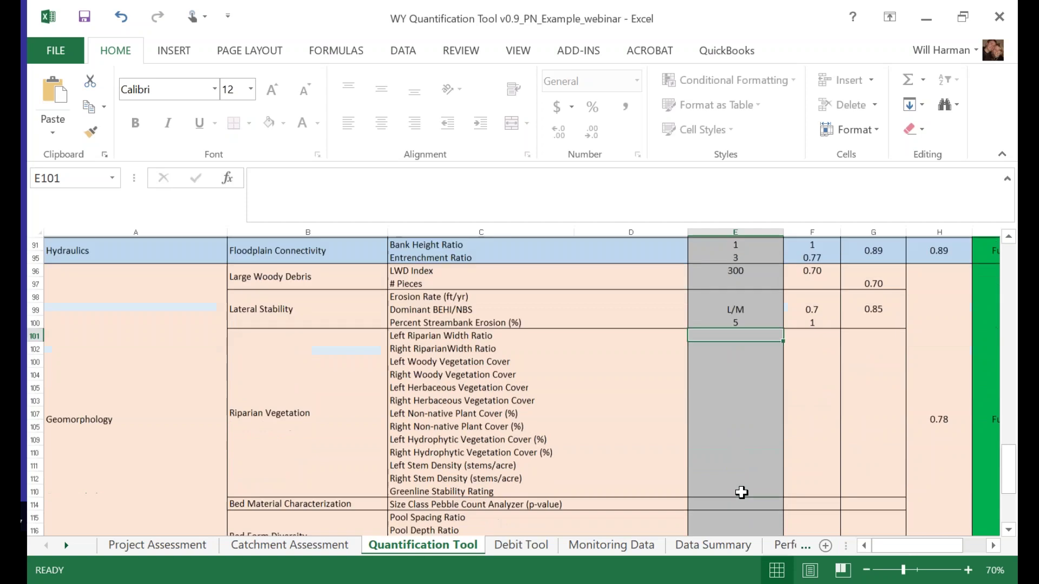
type("100")
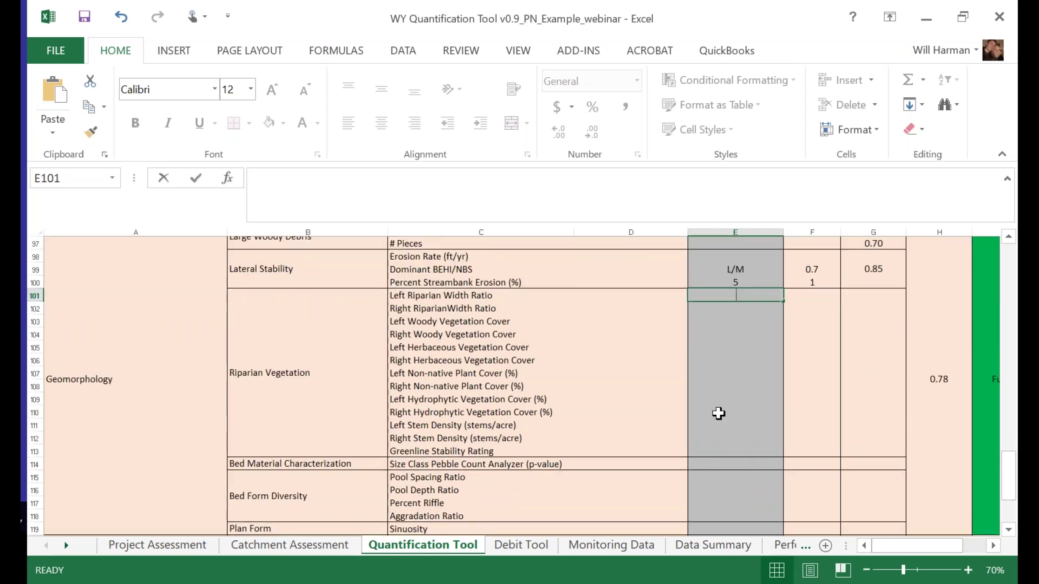
key("Return")
type("100")
key("Return")
type("5")
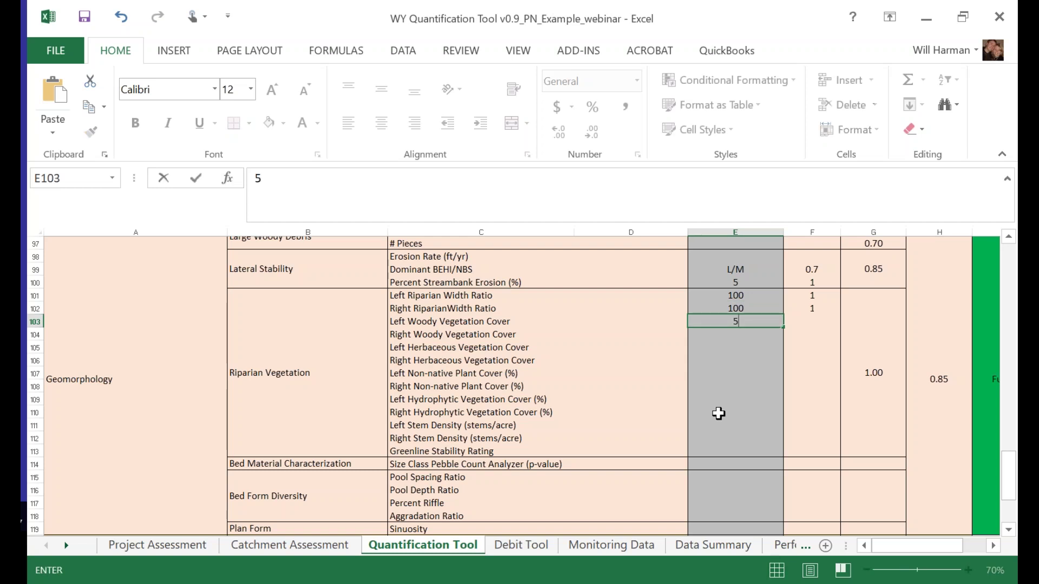
type("0")
key("Return")
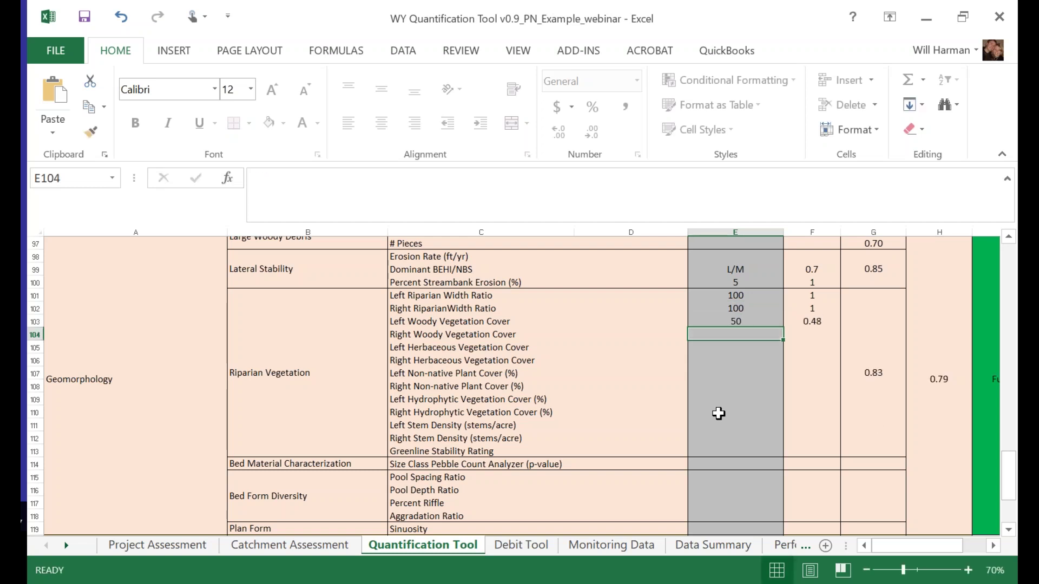
type("50")
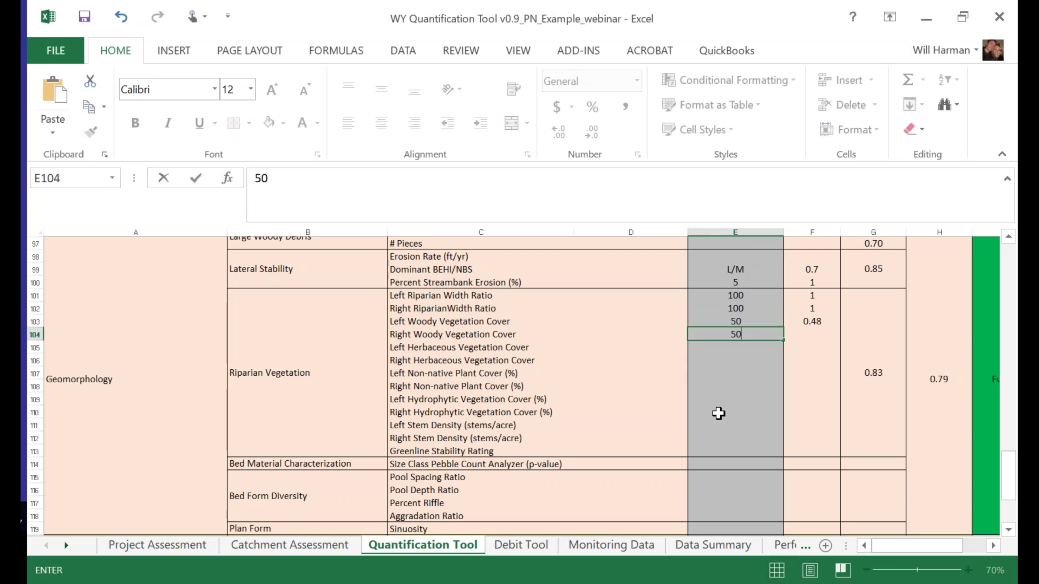
key("Return")
type("60")
key("Return")
type("60")
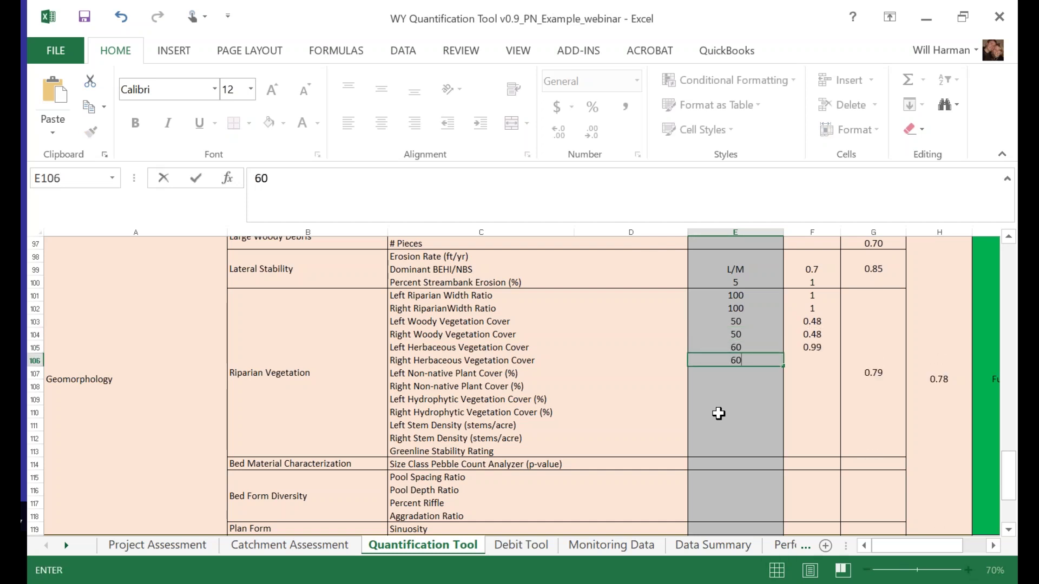
key("Return")
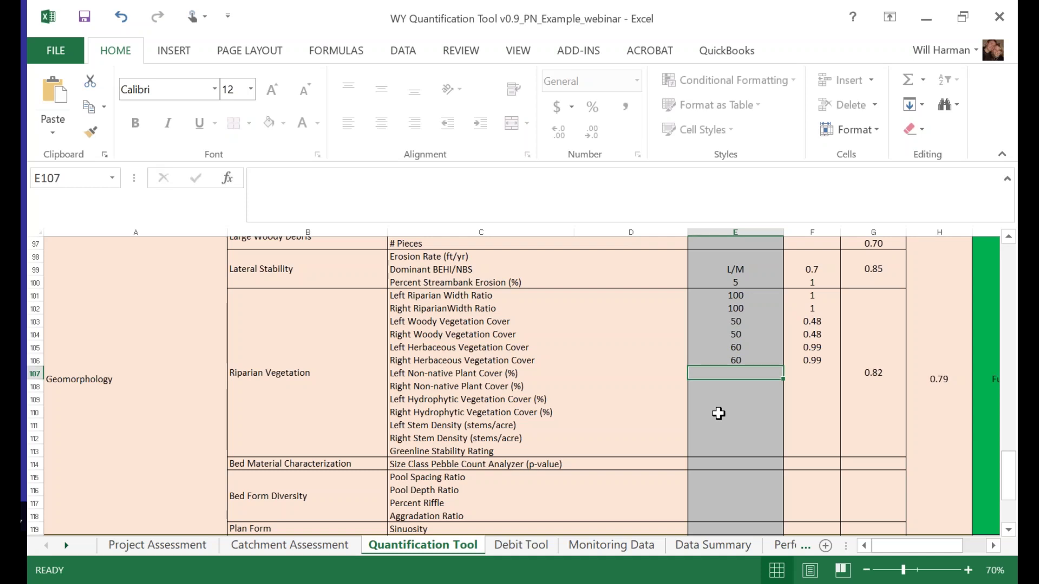
Enter non-native cover 5/5, hydrophytic cover 40/40, stem density 20/20 and Greenline Stability 7.
type("5")
key("Return")
type("5")
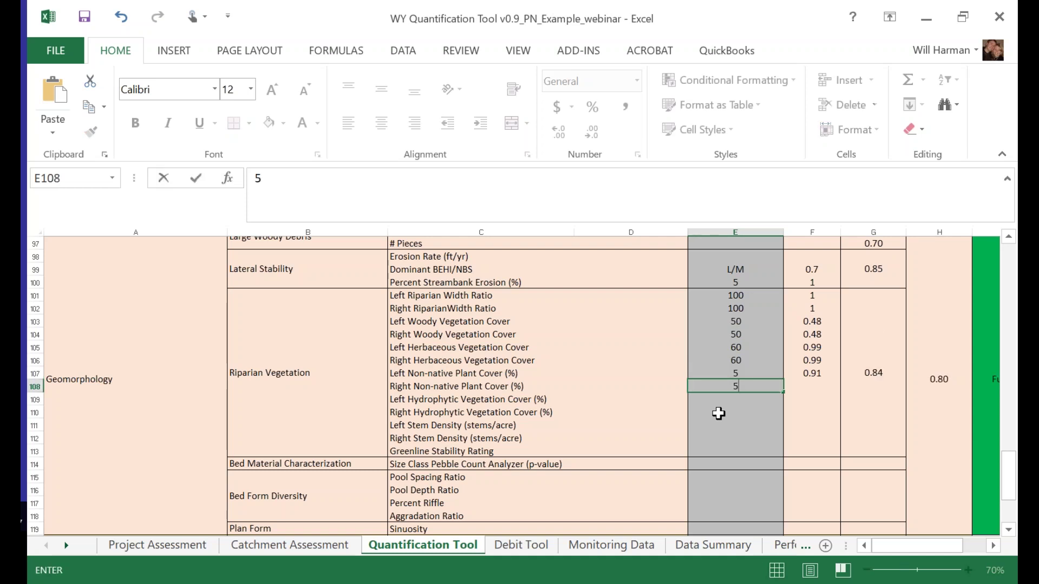
key("Return")
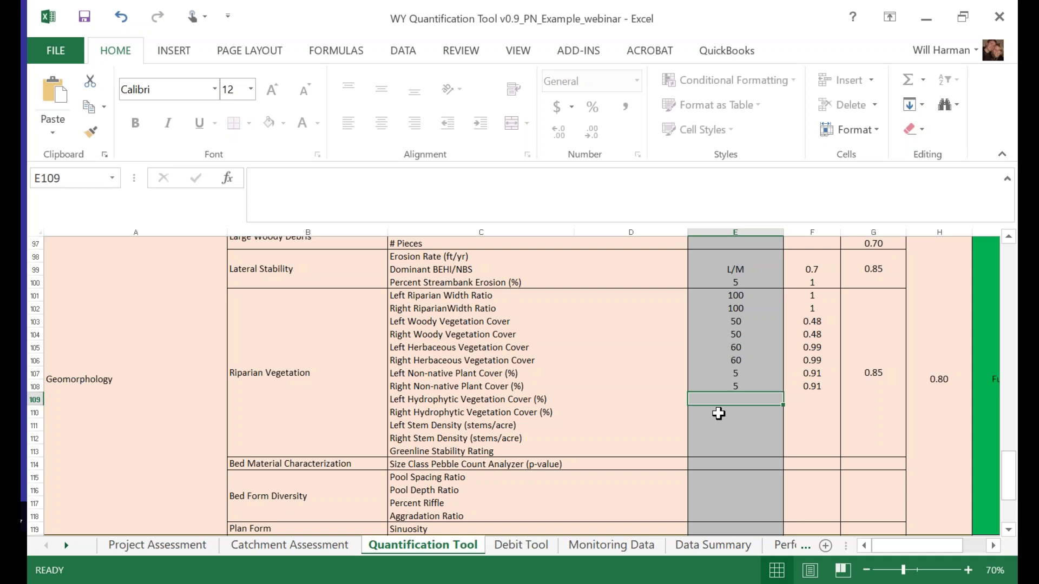
type("40")
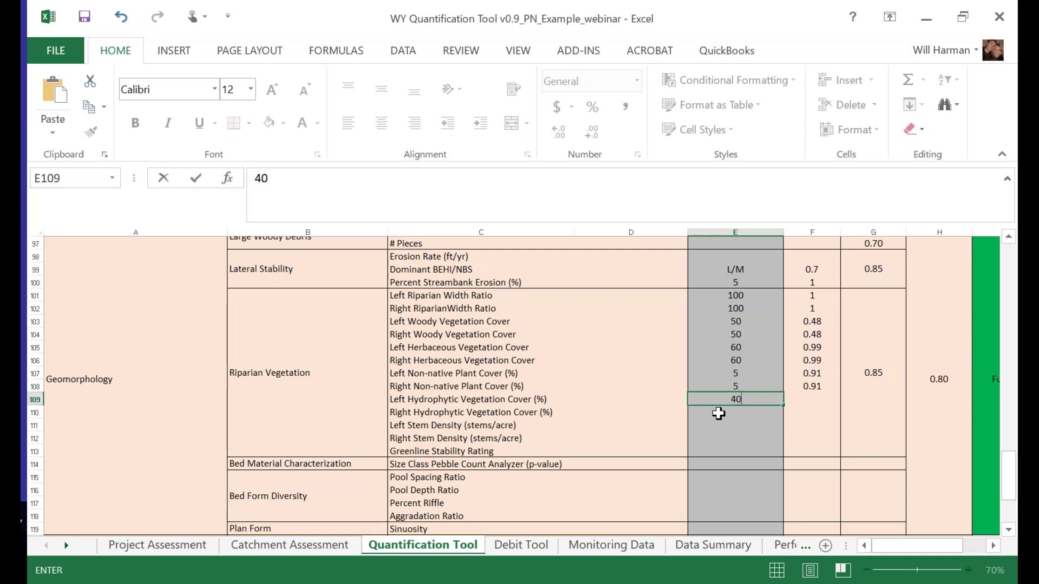
key("Return")
type("40")
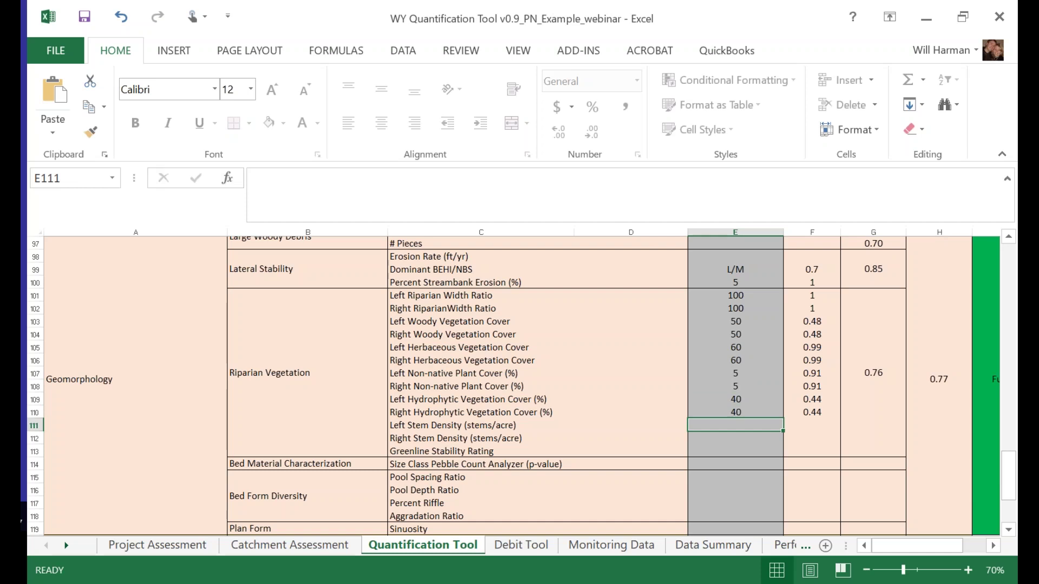
type("2")
key("Return")
type("2")
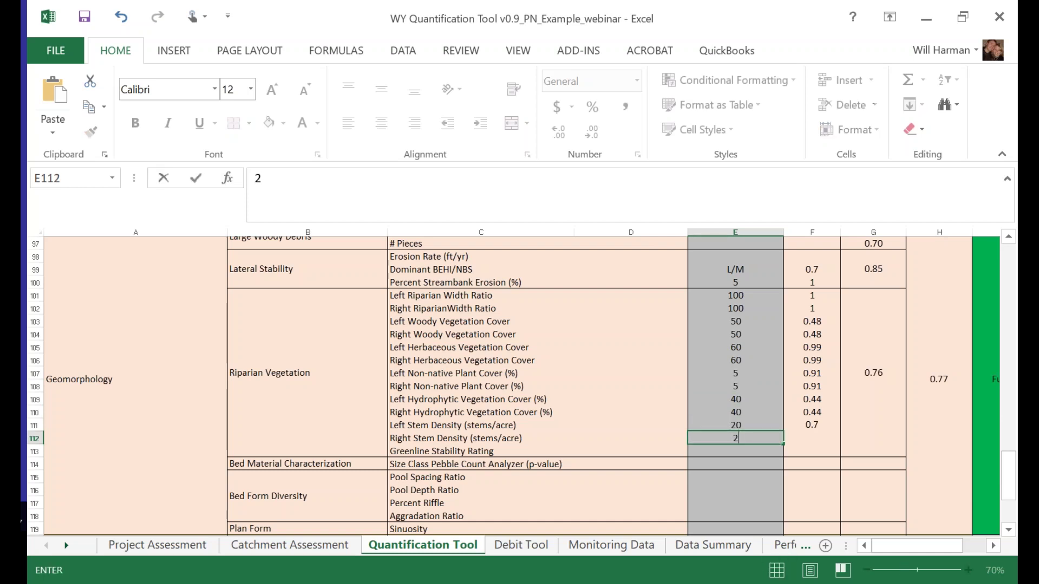
key("Return")
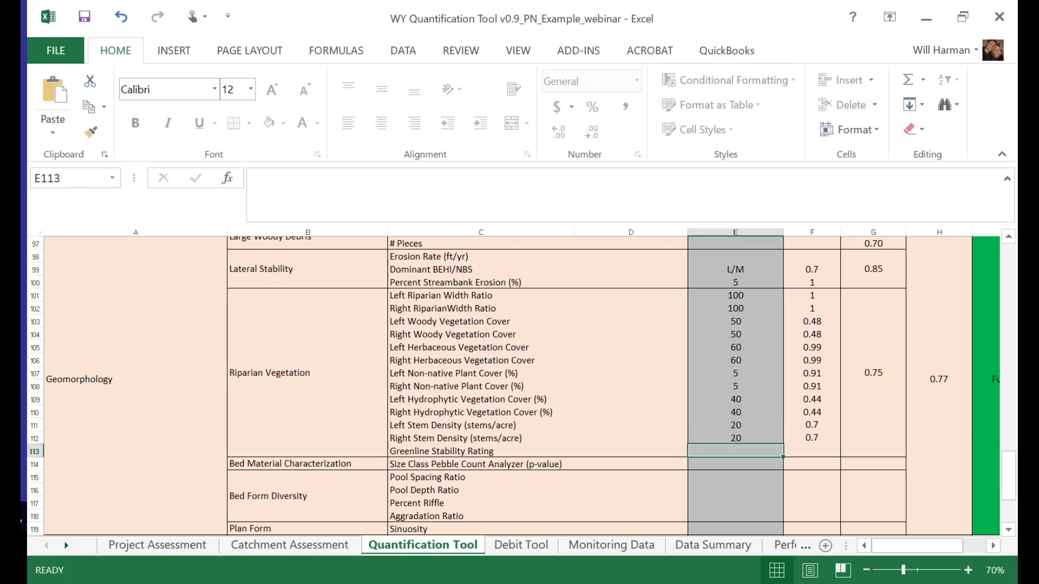
type("7")
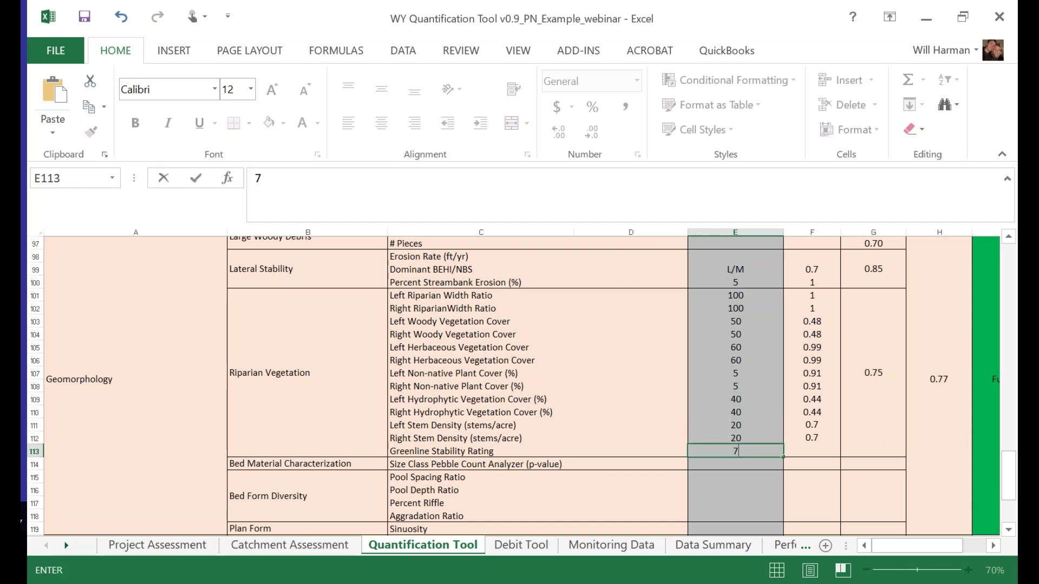
left_click(756, 486)
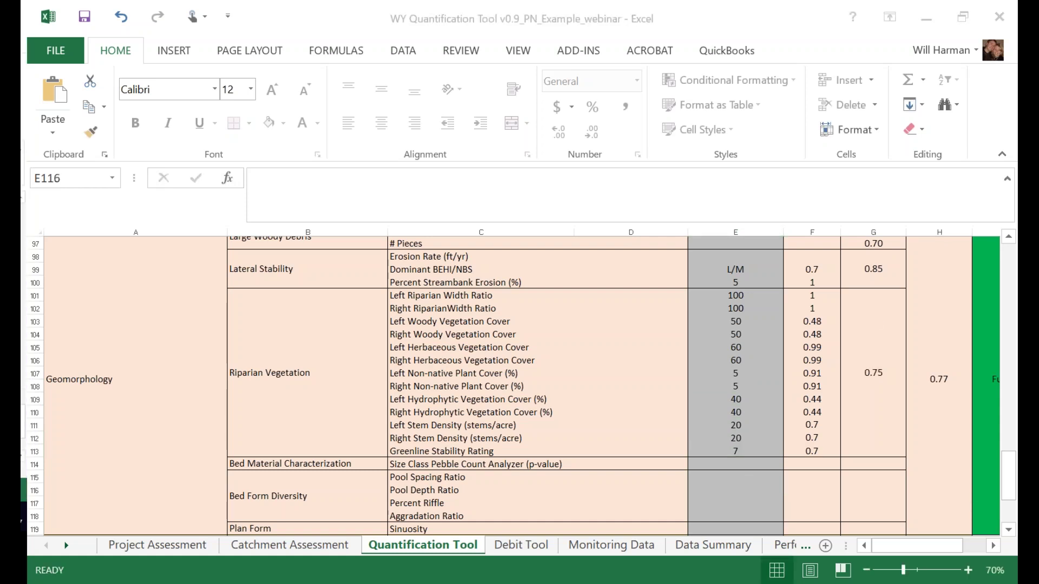
Enter proposed Pool Spacing Ratio 7, Pool Depth Ratio 3 and Percent Riffle 50.
left_click(727, 479)
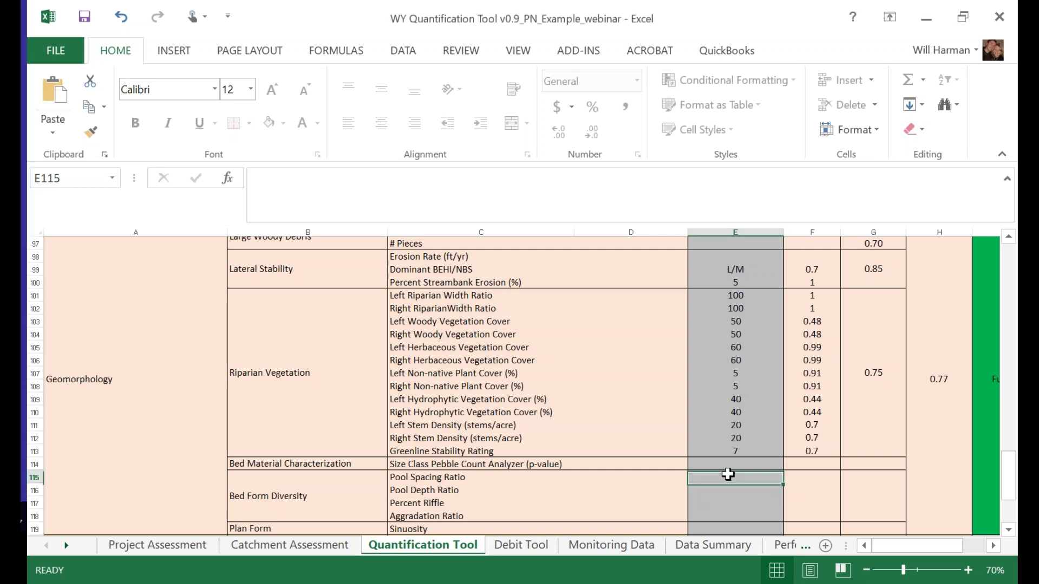
type("7")
key("Return")
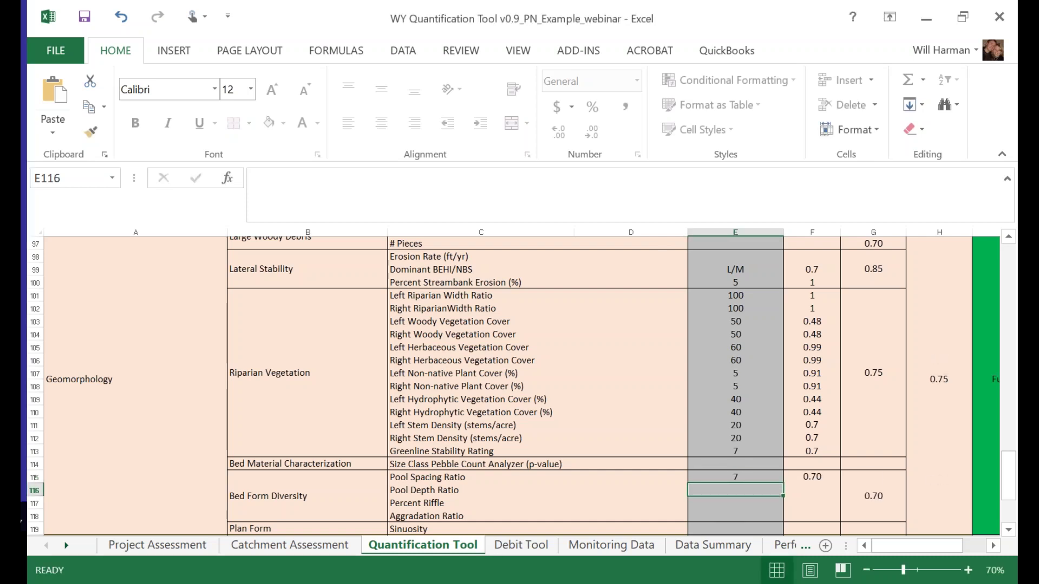
type("3")
key("Return")
type("50")
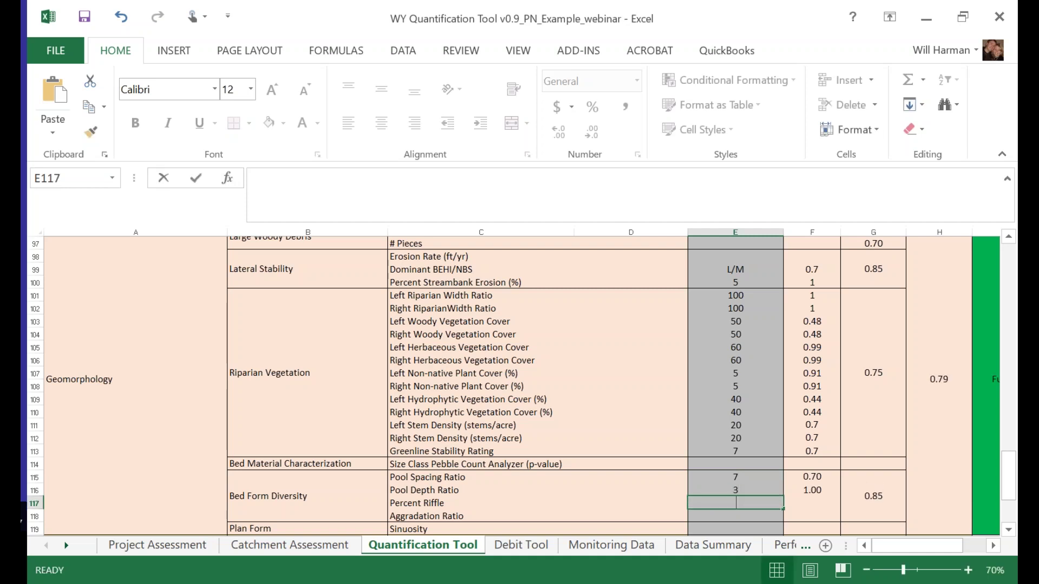
key("Return")
scroll(738, 452, "down", 2)
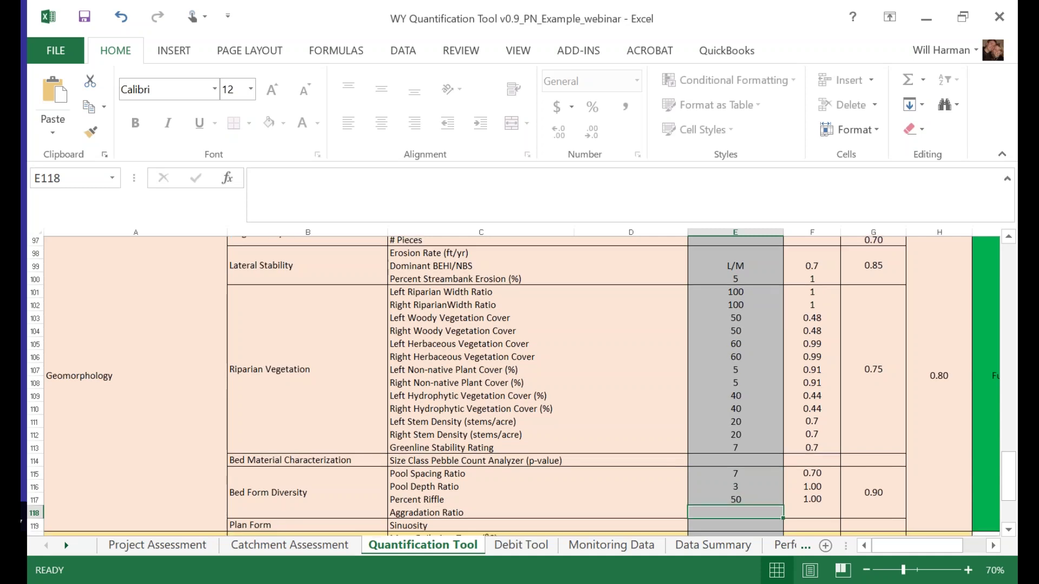
Enter proposed Sinuosity 1.2, MWAT 7-day average 16 and Chlorophyll 20.
left_click(737, 452)
type("1.2")
key("Return")
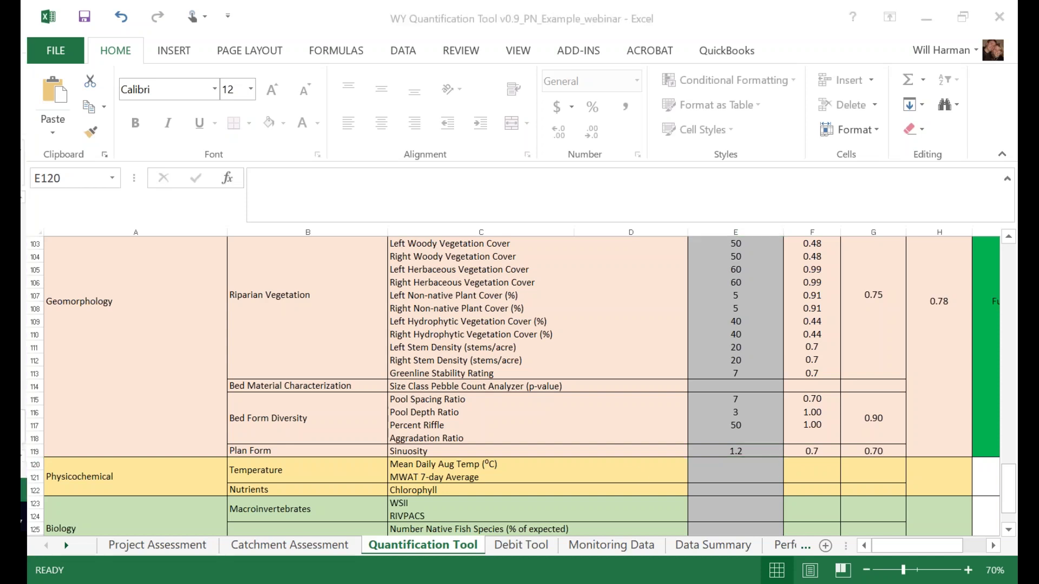
left_click(739, 480)
type("16")
key("Return")
type("20")
key("Return")
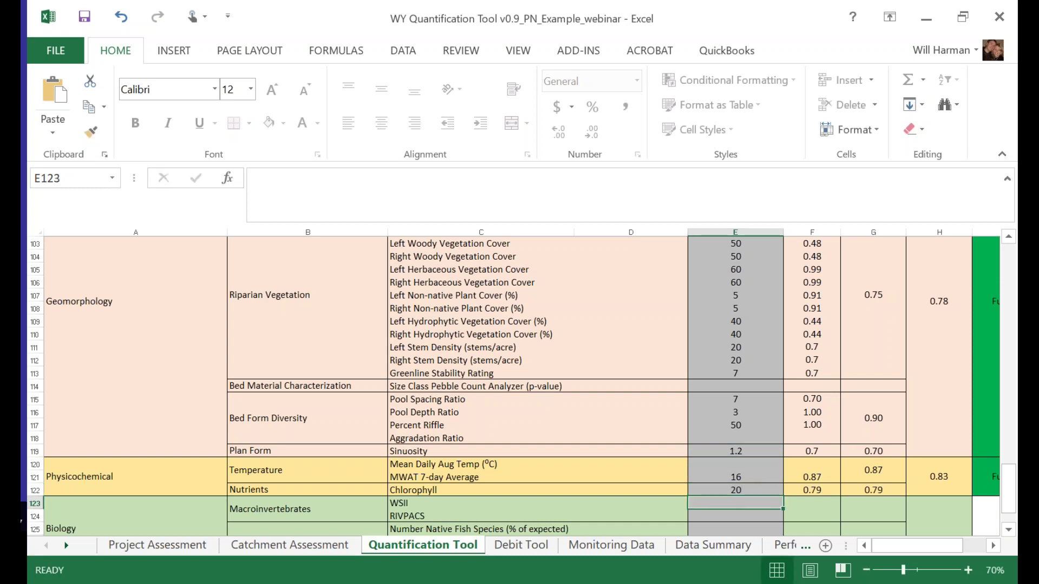
Enter proposed WSII 0.9, RIVPACS 0.9, 100% native fish and SGSN Absent Score 0.
type("0.9")
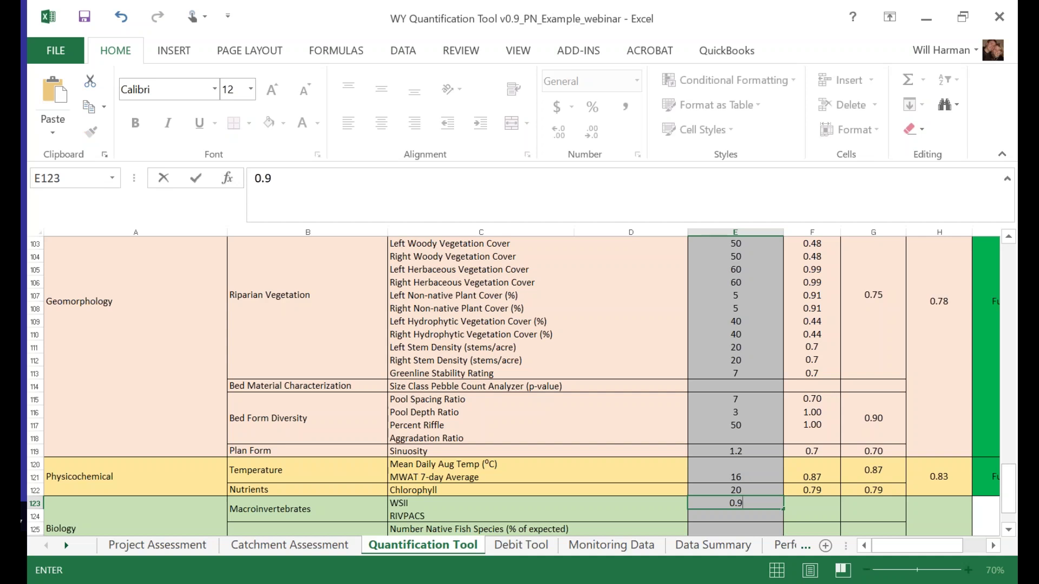
key("Return")
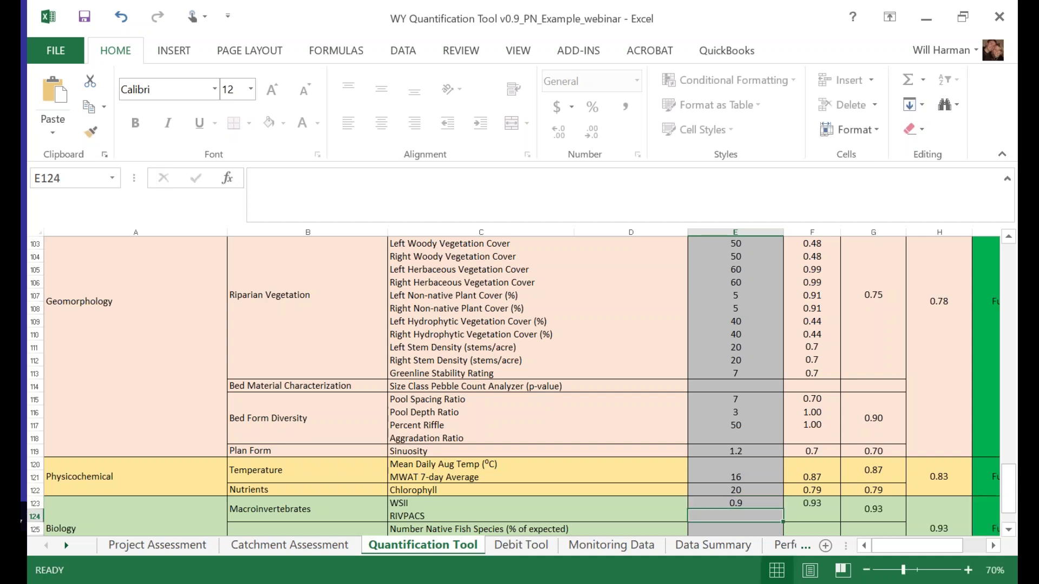
type(".9")
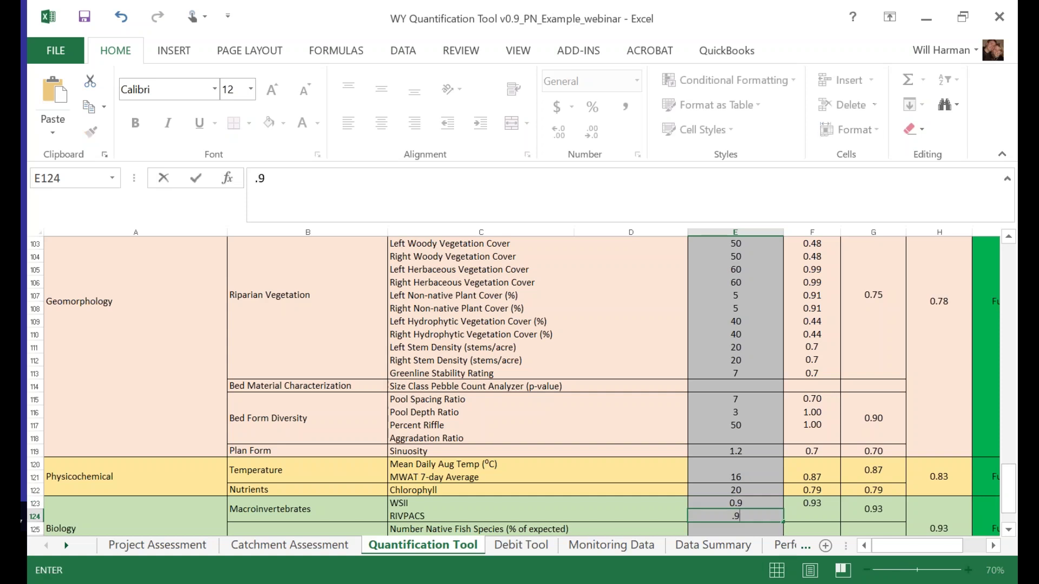
key("Return")
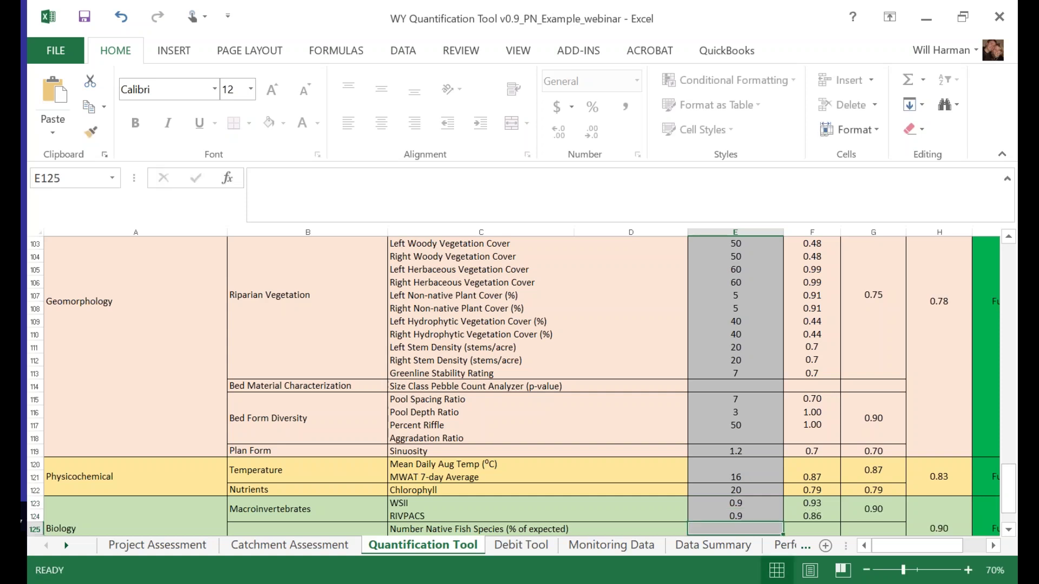
scroll(519, 387, "down", 1)
type("100")
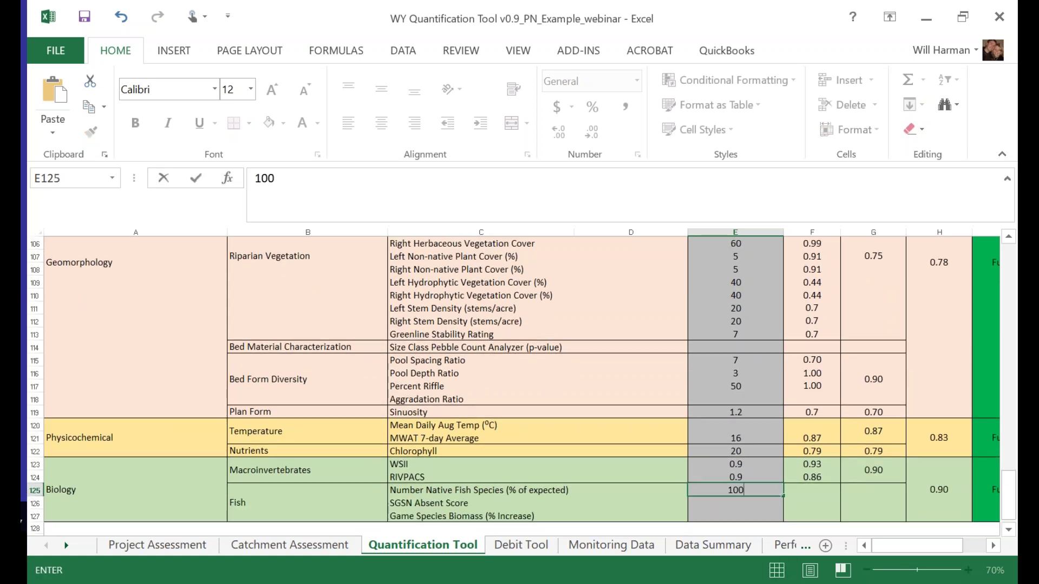
key("Return")
type("0")
key("Return")
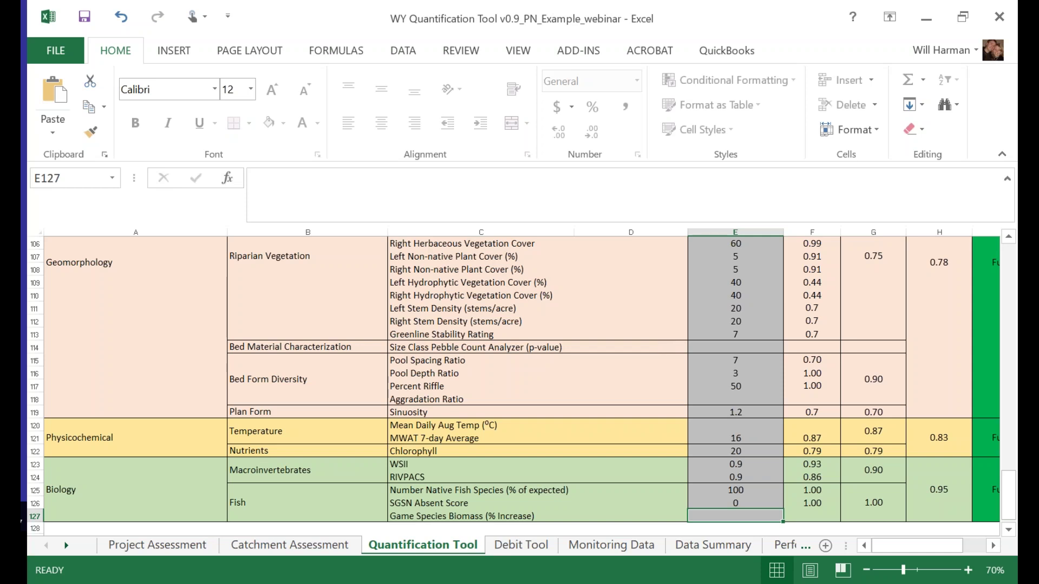
Scroll up to the Function Based Parameters Summary table around rows 25–41.
scroll(653, 431, "up", 10)
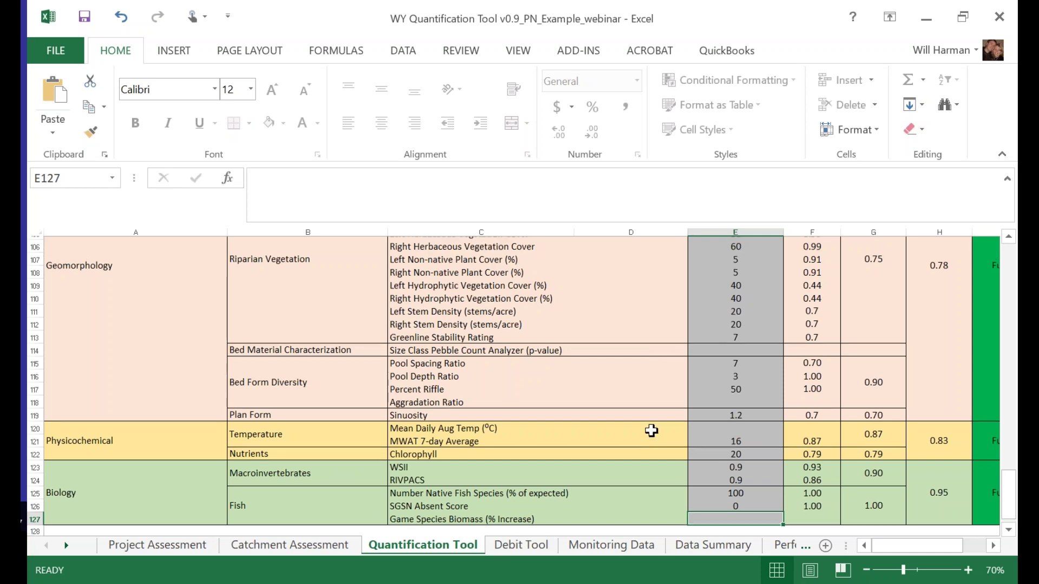
scroll(651, 430, "up", 18)
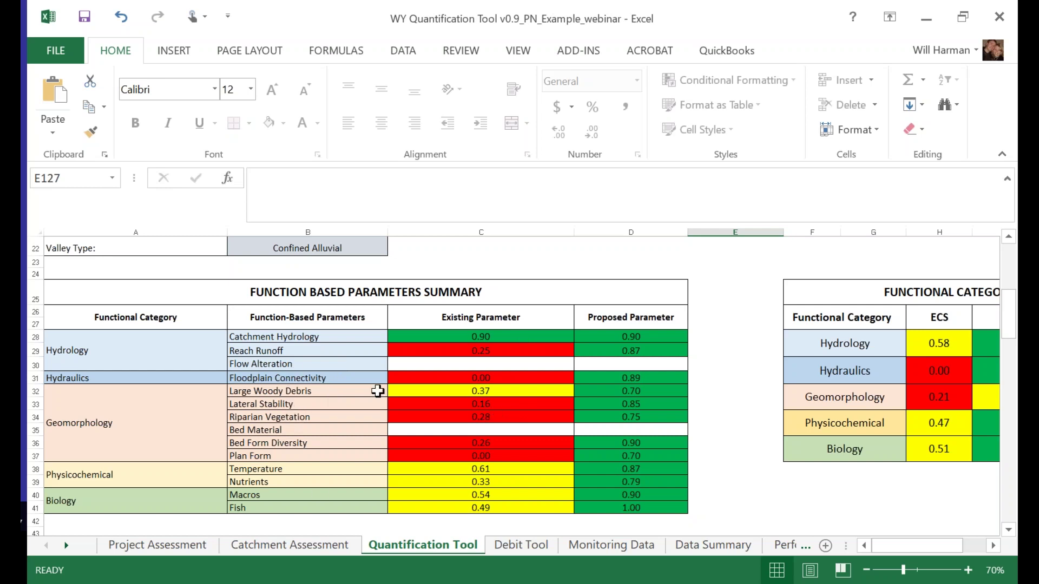
Scroll to the top and inspect F17's =IFERROR(F16-F15,"") formula behind the 702 foot gain.
scroll(744, 412, "up", 1)
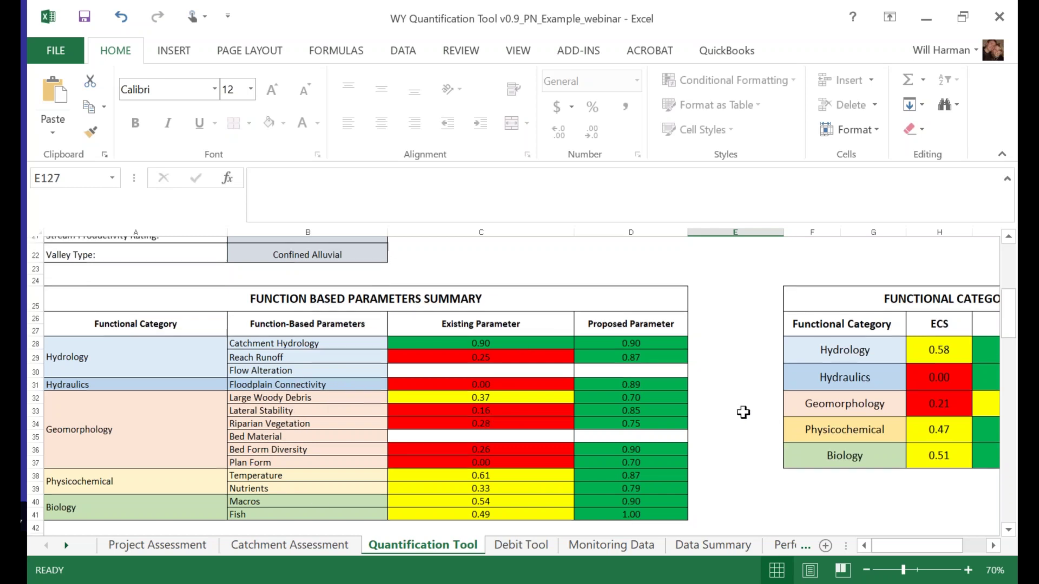
scroll(743, 413, "up", 6)
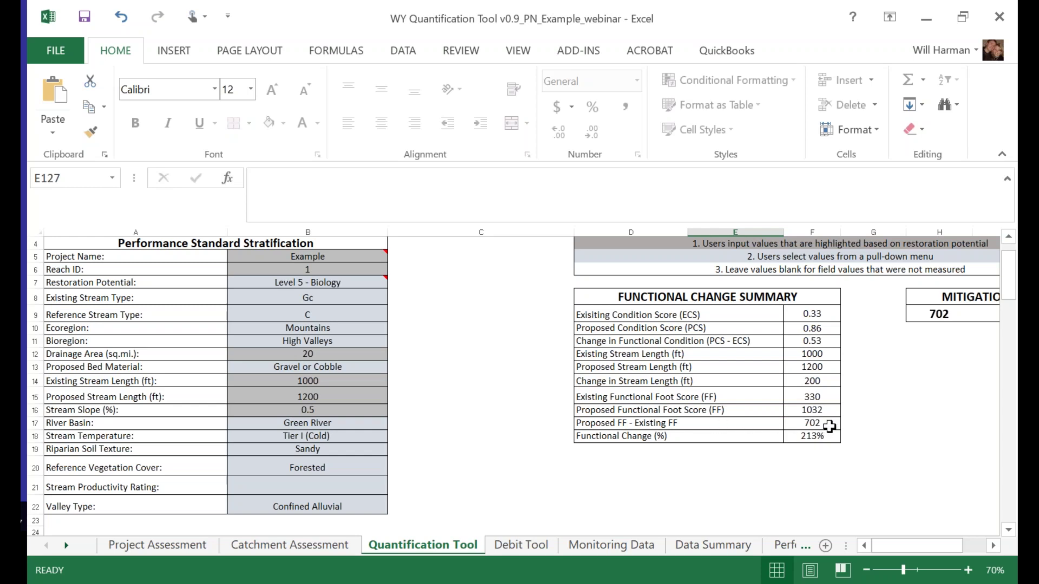
left_click(827, 424)
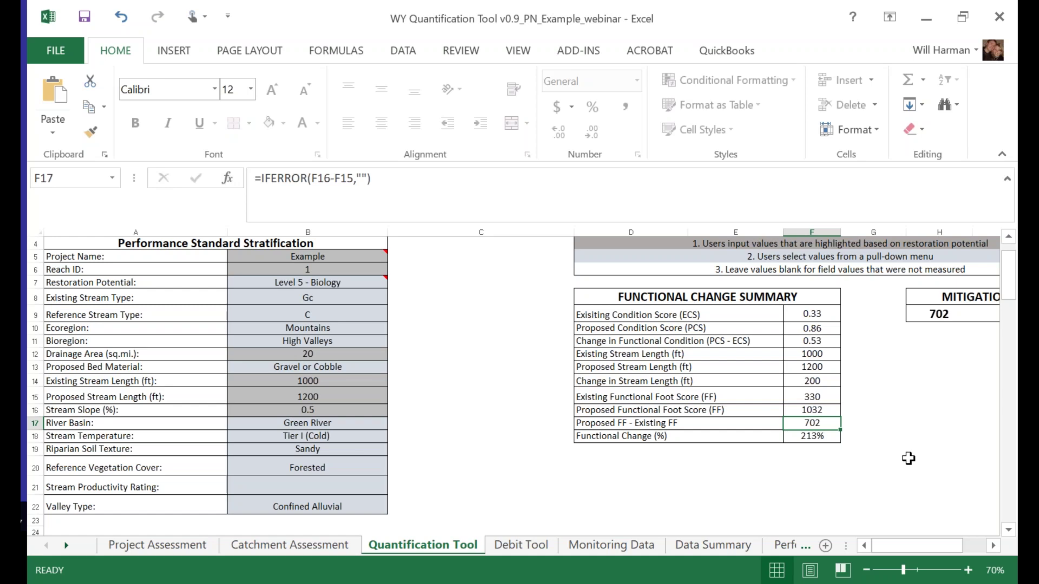
Switch to the Monitoring Data sheet and scroll back up to its top.
left_click(610, 546)
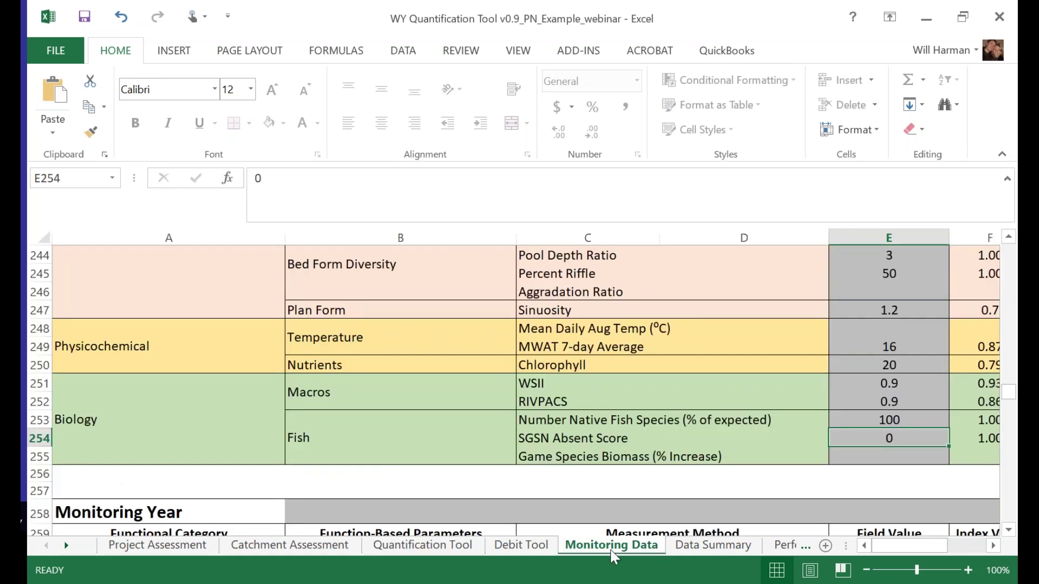
scroll(739, 438, "up", 6)
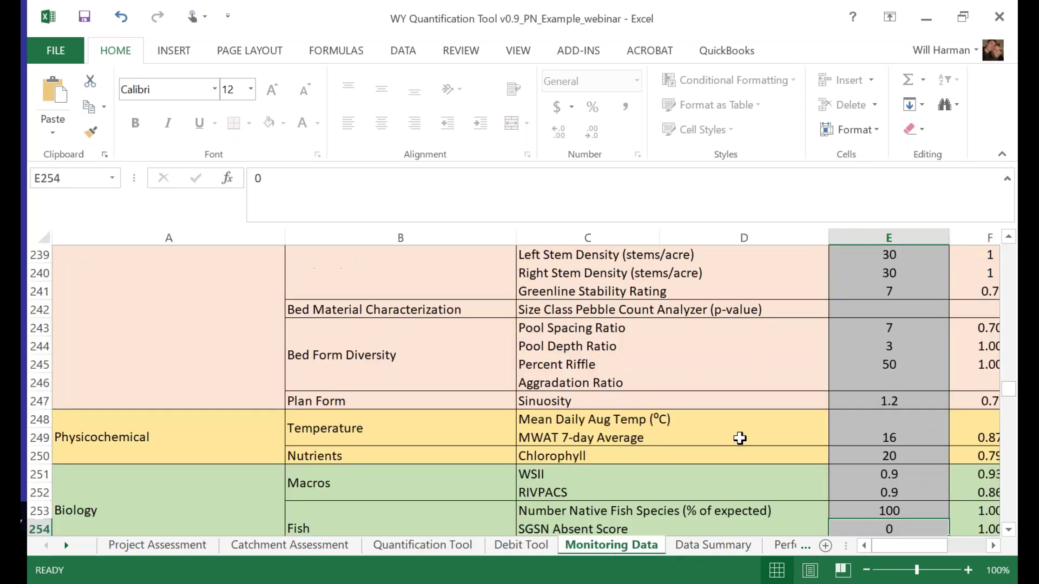
scroll(740, 438, "up", 12)
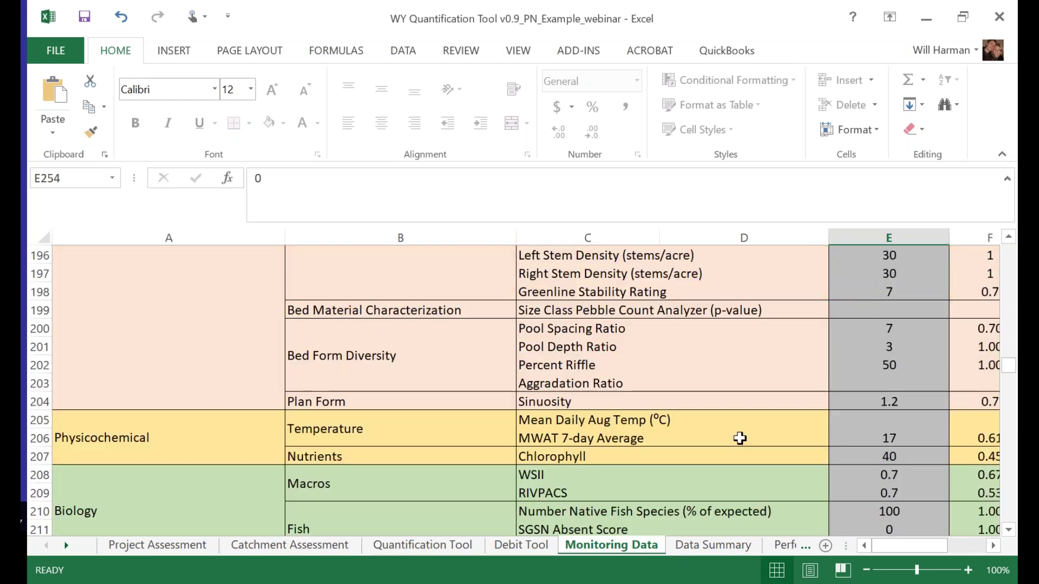
scroll(740, 438, "up", 8)
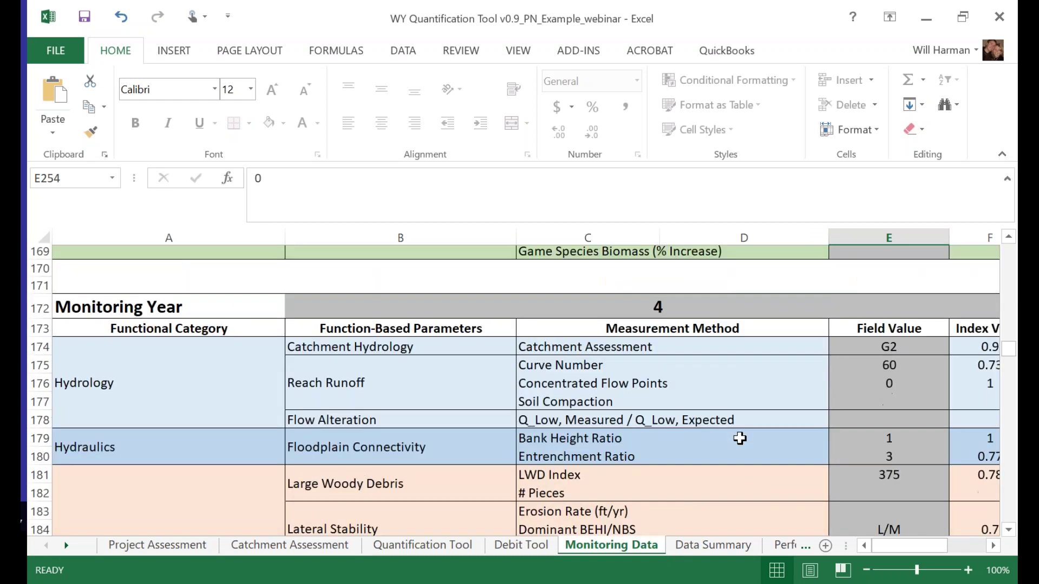
scroll(739, 438, "up", 15)
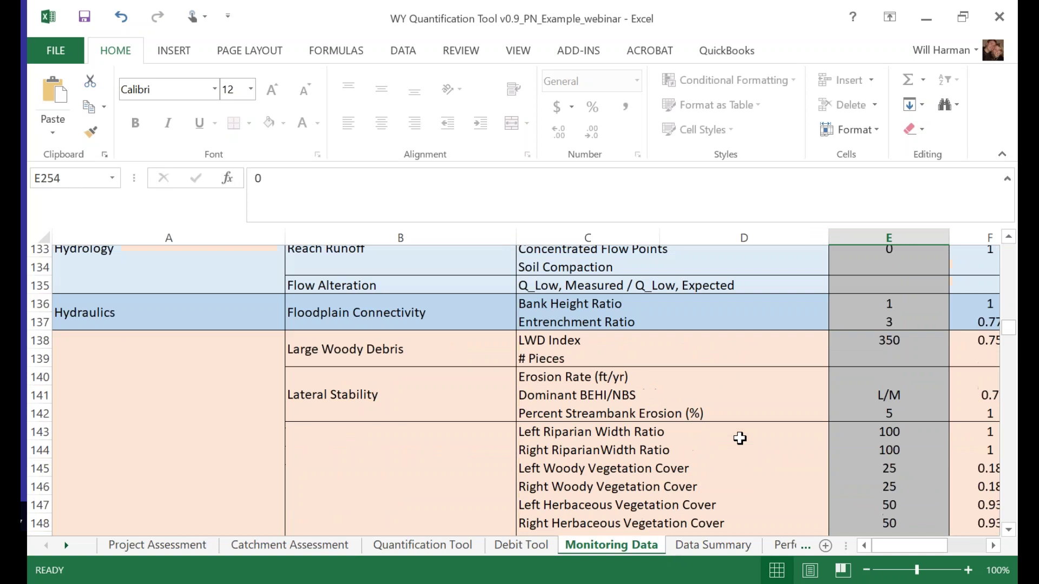
scroll(740, 439, "up", 14)
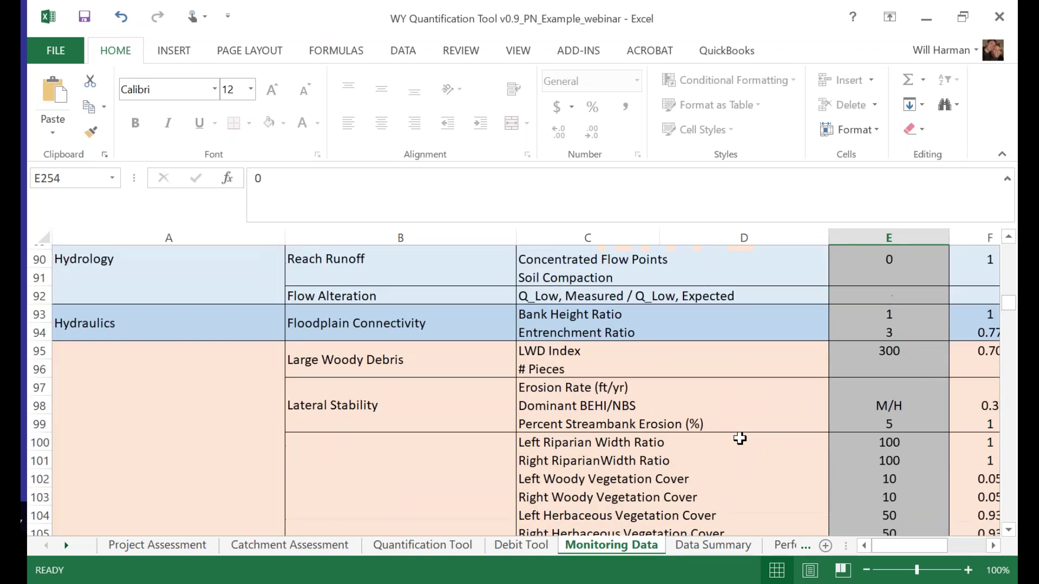
scroll(740, 438, "up", 14)
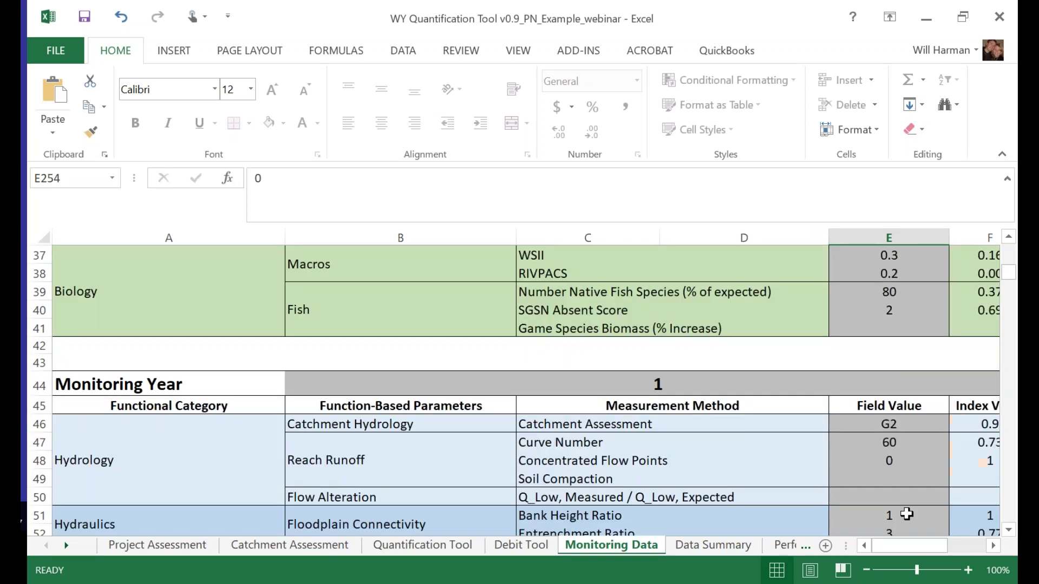
Zoom out and scroll down to Monitoring Year 2, showing Hydrology 0.88 and Biology 0.43.
left_click(865, 572)
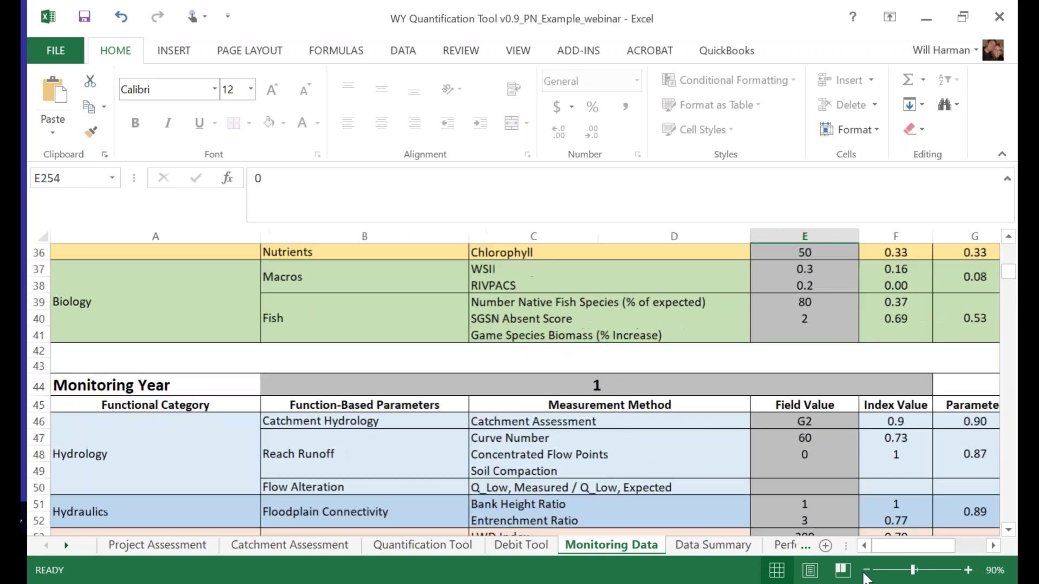
left_click(865, 573)
left_click(866, 573)
left_click(866, 572)
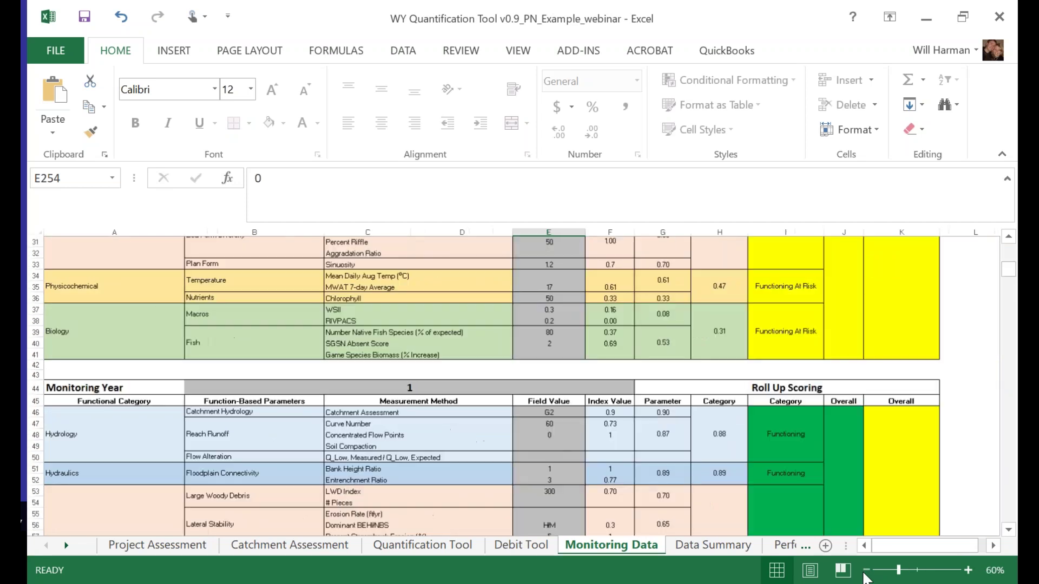
scroll(519, 386, "up", 10)
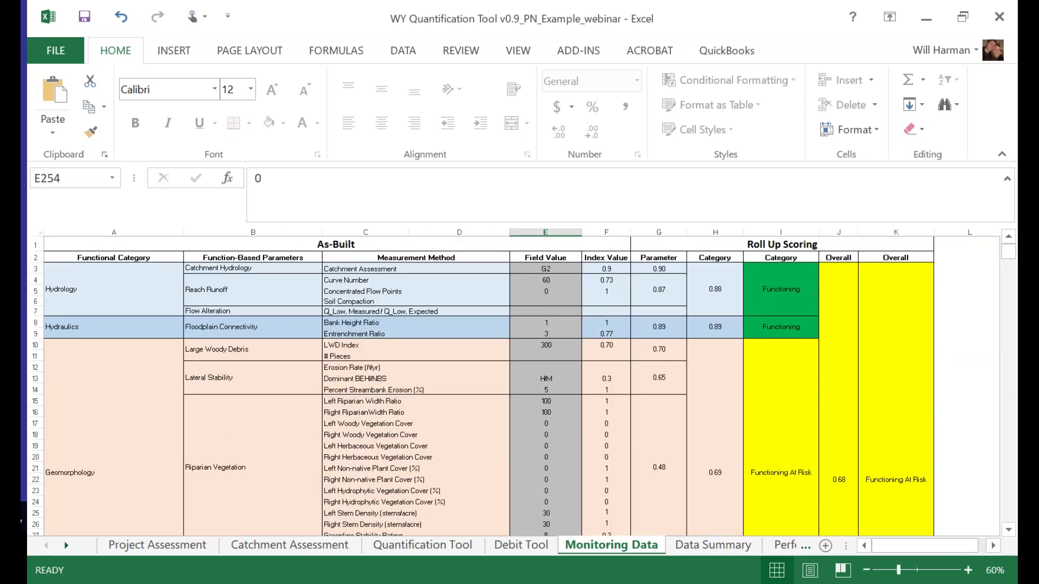
scroll(583, 439, "down", 4)
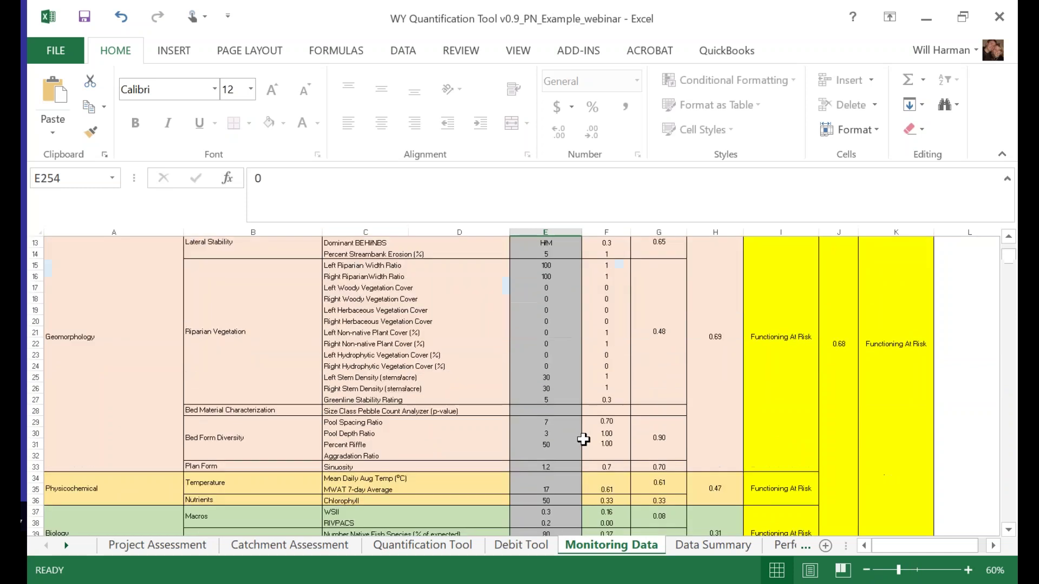
scroll(583, 439, "down", 5)
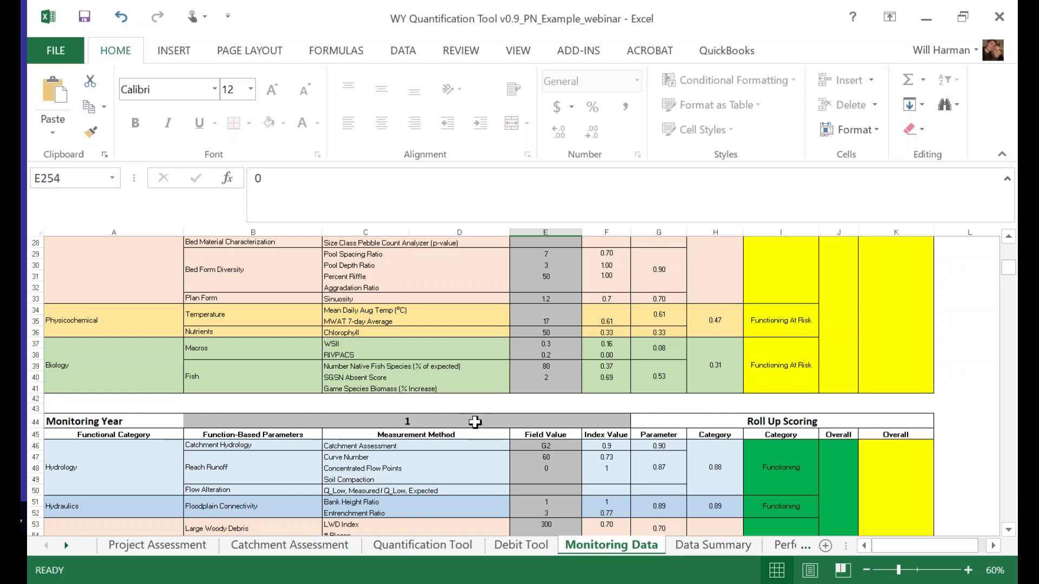
scroll(475, 422, "down", 11)
scroll(475, 422, "down", 3)
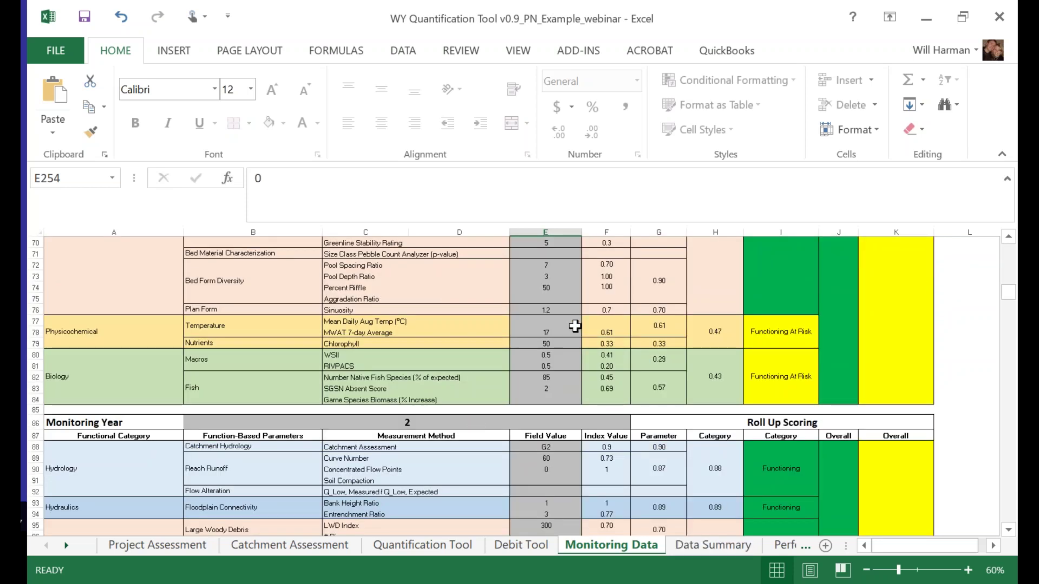
Show the Data Summary report card at 70% zoom, with overall scores from 0.35 to 0.87.
left_click(722, 555)
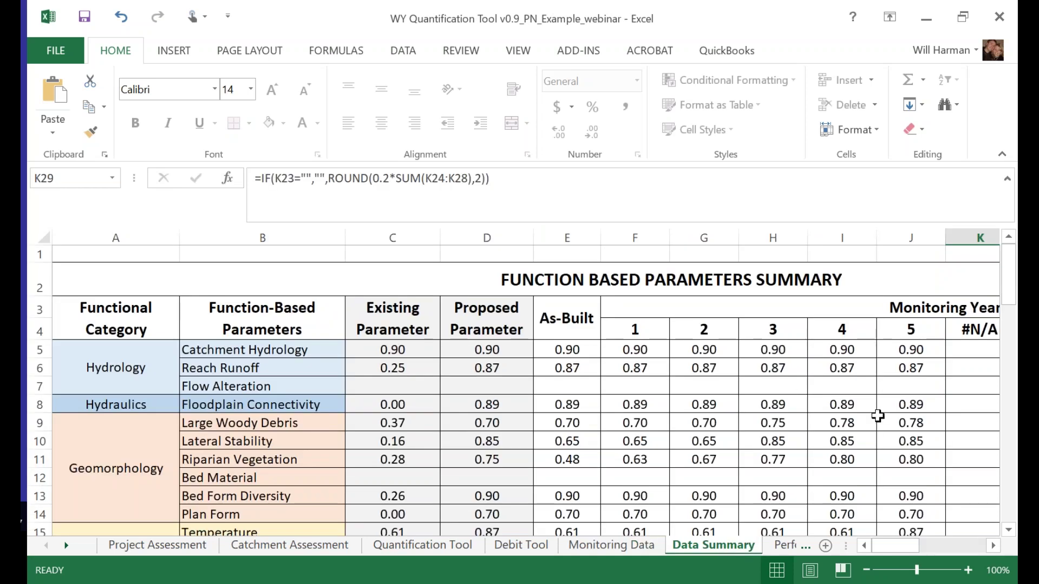
left_click(866, 570)
left_click(866, 570)
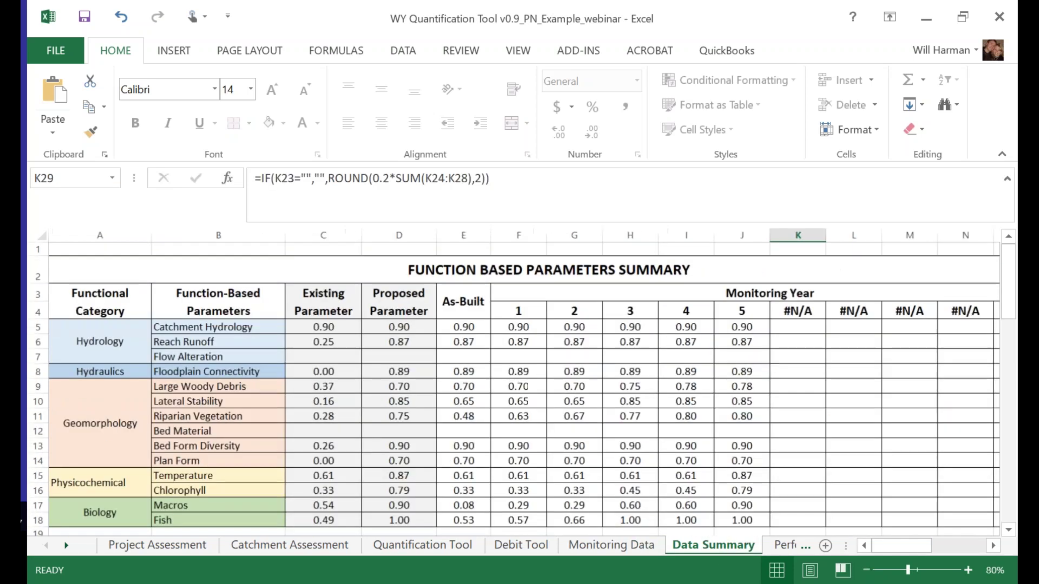
left_click(866, 570)
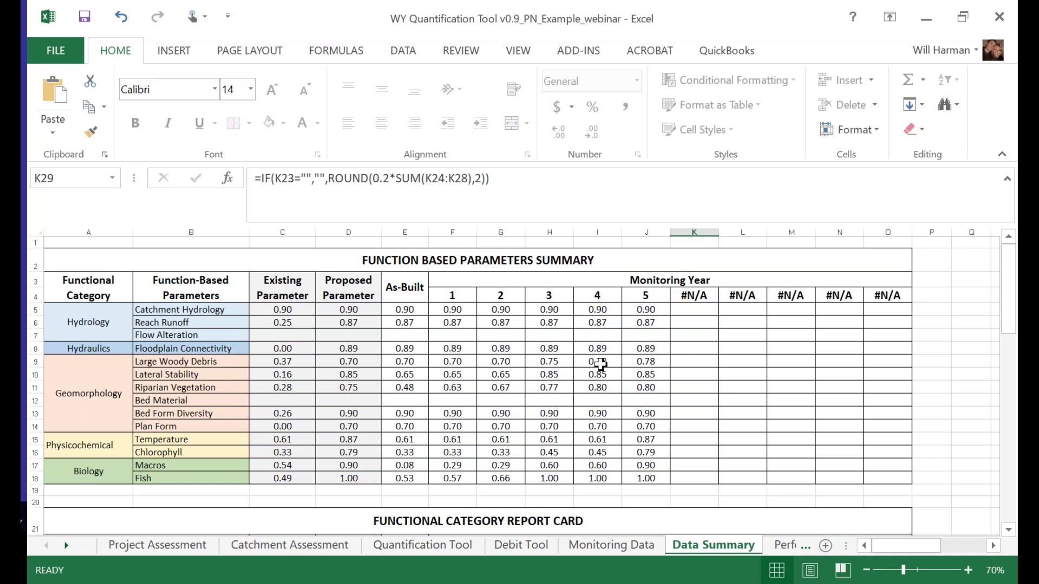
scroll(599, 364, "down", 4)
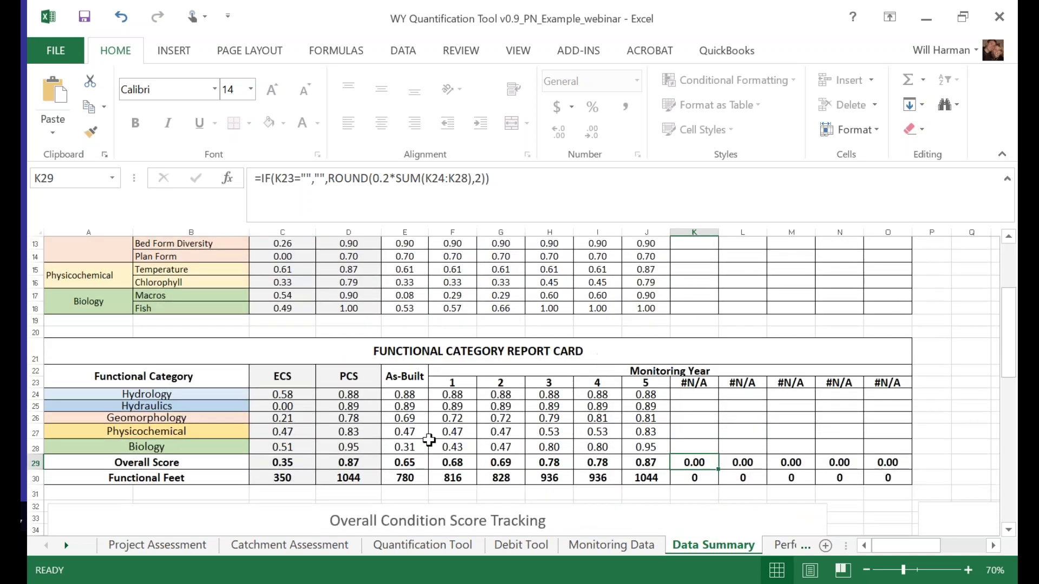
scroll(417, 433, "down", 1)
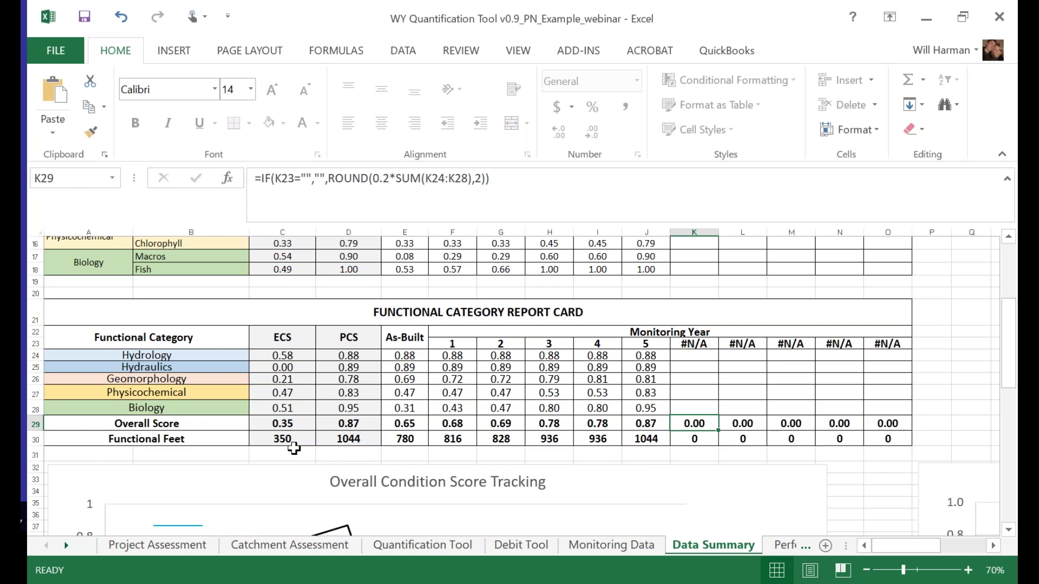
Inspect the ROUND formulas in E30 and C30, then scroll to the Overall Condition Score Tracking chart.
left_click(407, 441)
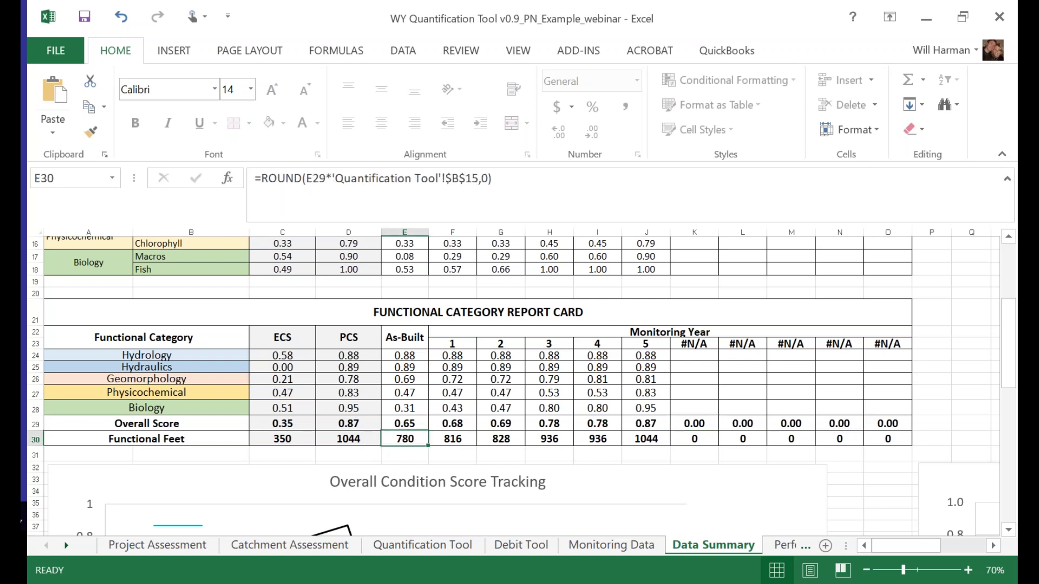
left_click(283, 440)
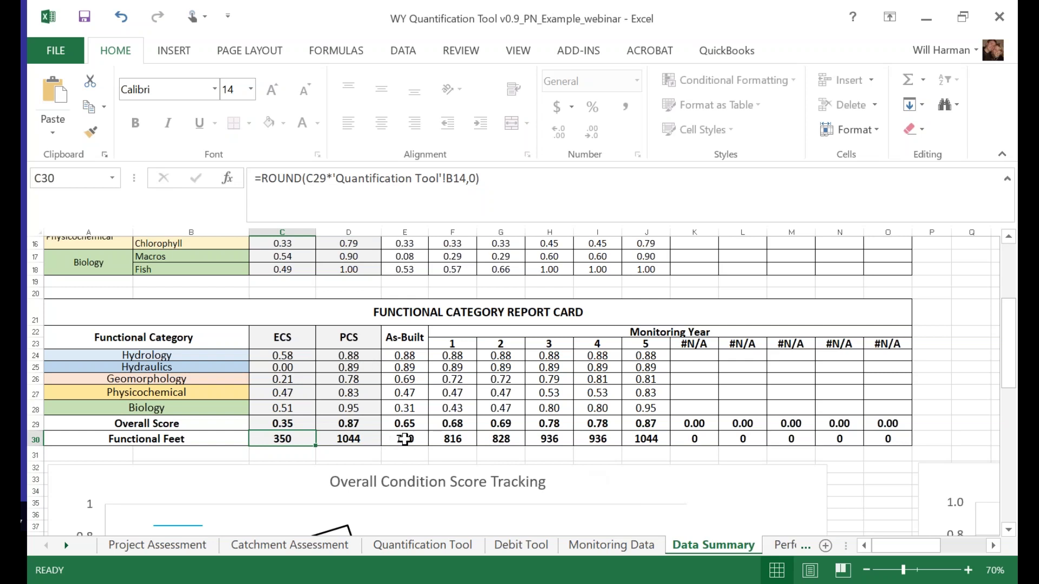
scroll(880, 472, "down", 3)
scroll(880, 471, "down", 2)
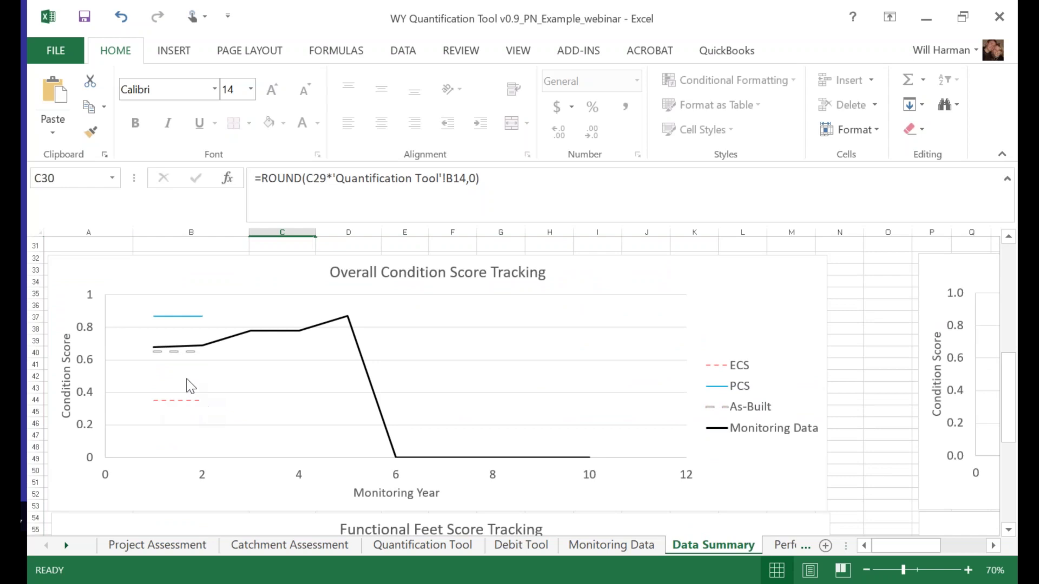
mouse_move(171, 354)
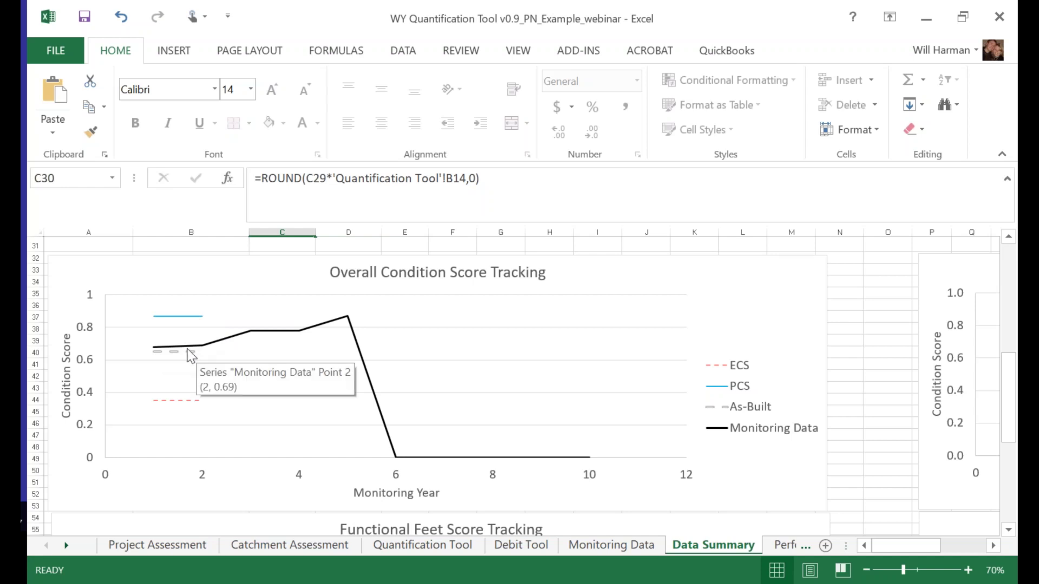
mouse_move(201, 345)
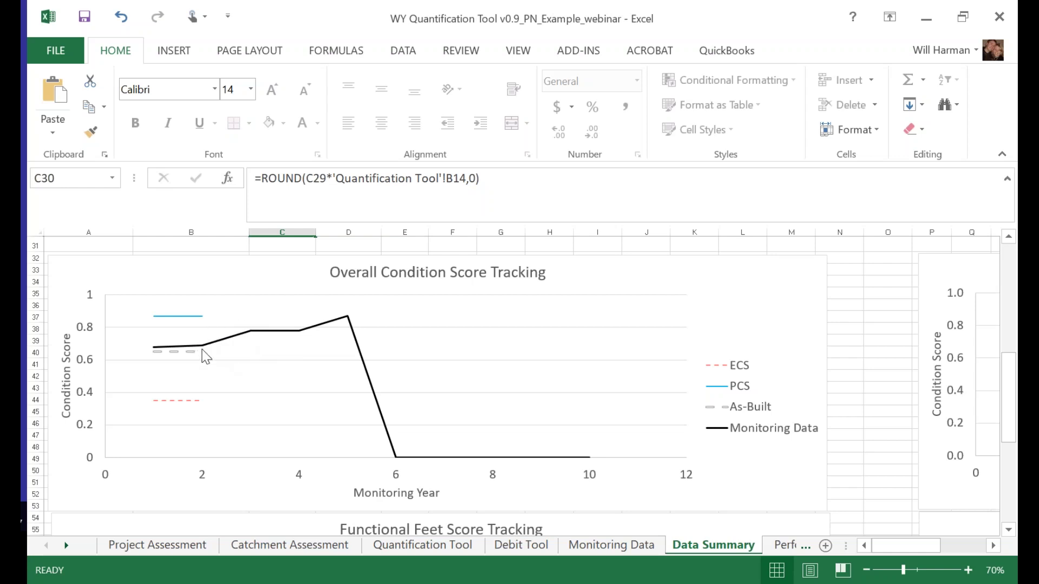
mouse_move(254, 332)
scroll(562, 409, "up", 2)
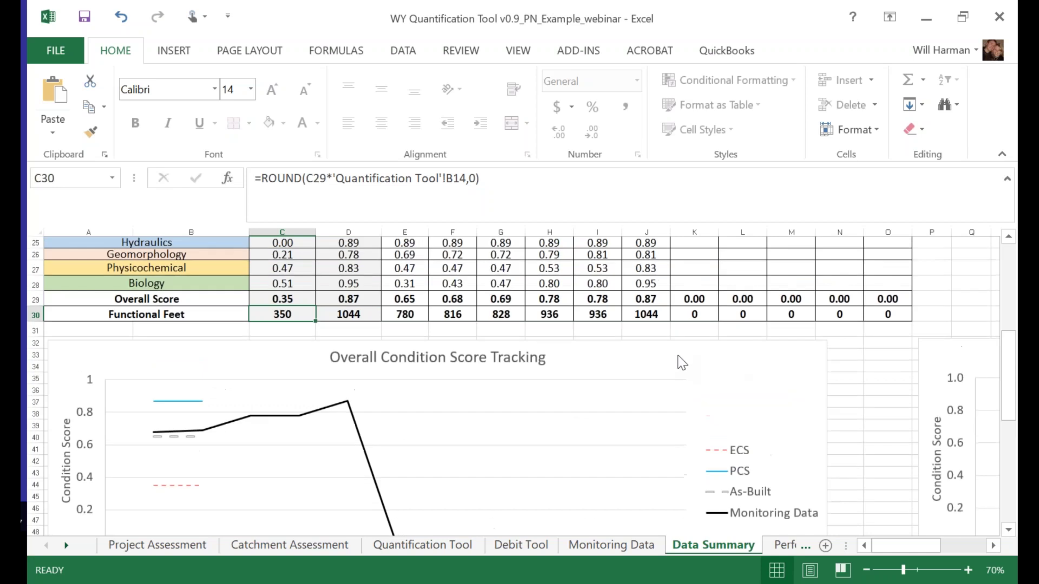
scroll(589, 441, "down", 1)
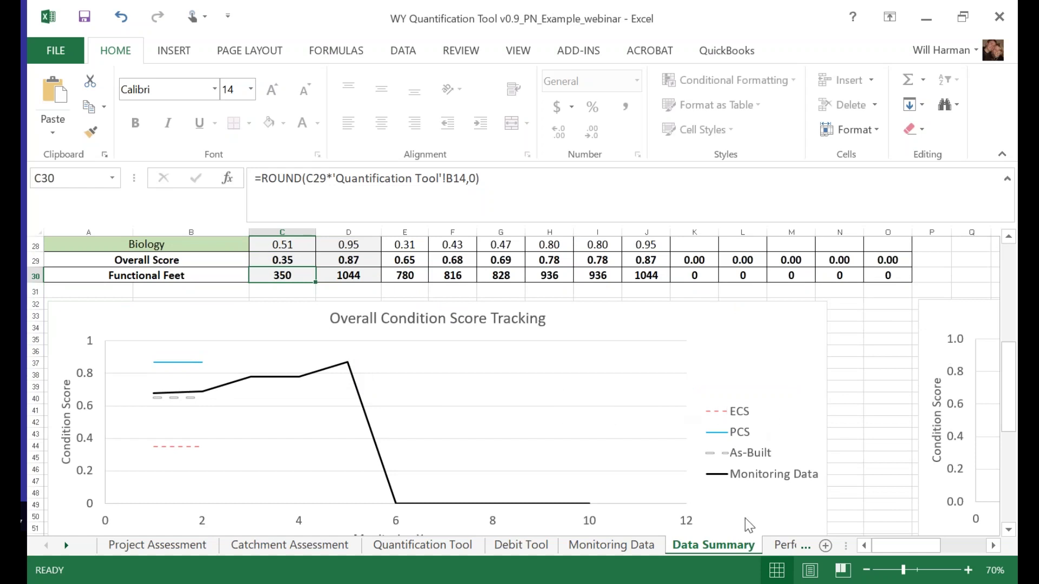
Show the Performance Standards sheet's GEOMORPHOLOGY columns and the LWDI index curve chart.
left_click(789, 545)
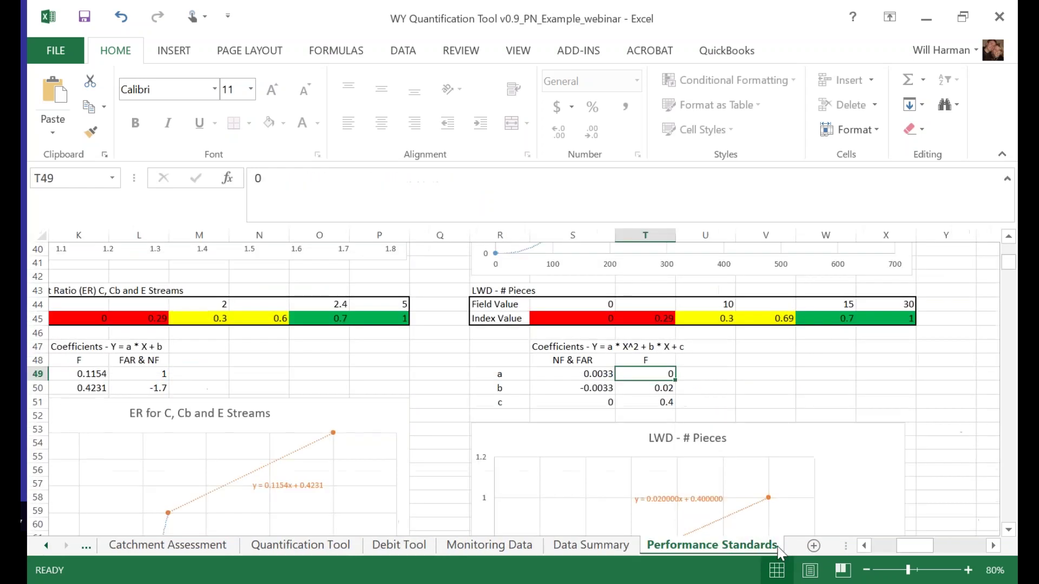
scroll(886, 444, "up", 13)
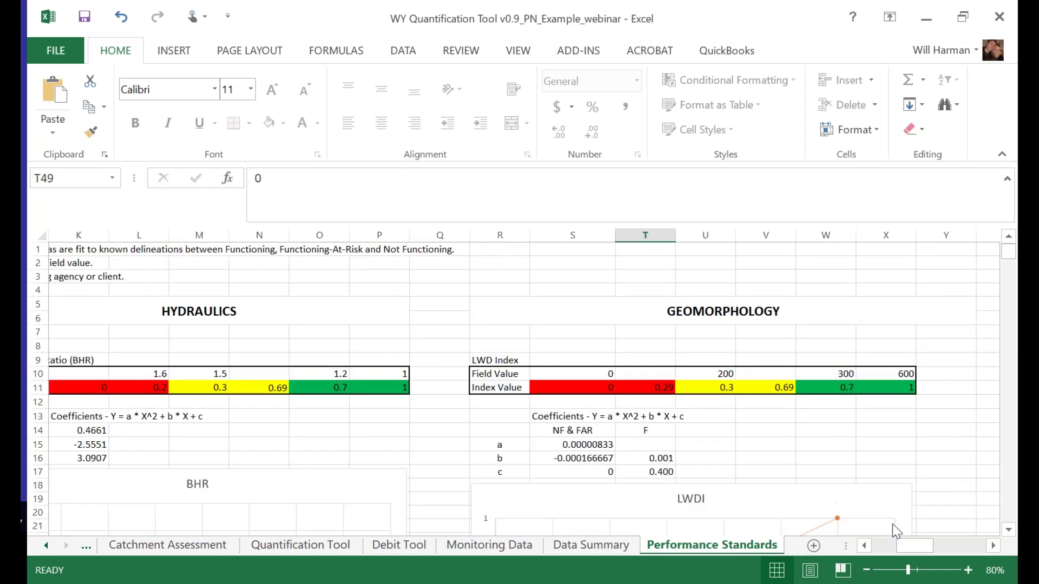
left_click_drag(928, 553, 886, 553)
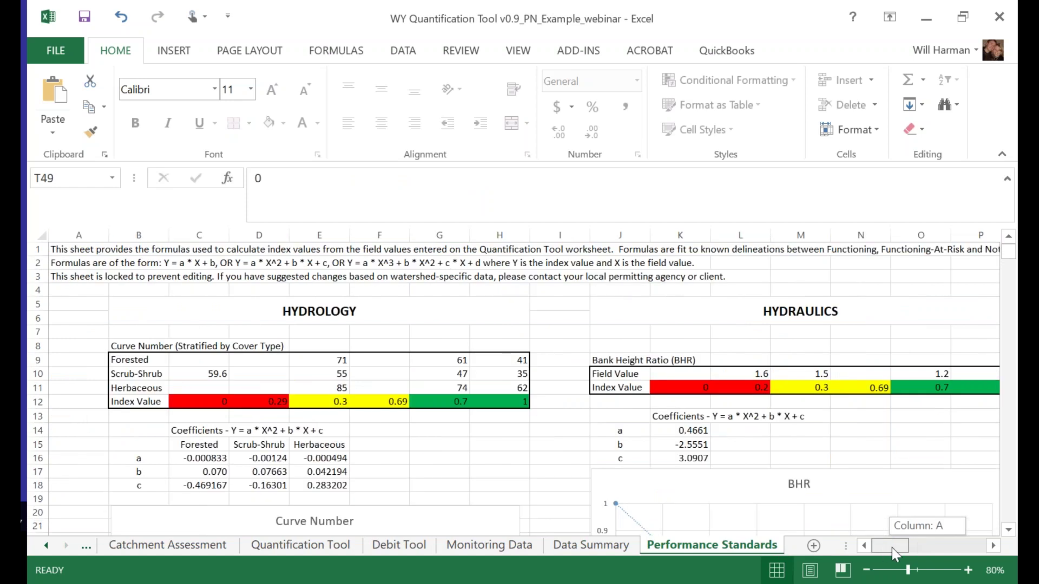
left_click_drag(891, 547, 940, 547)
scroll(767, 470, "down", 5)
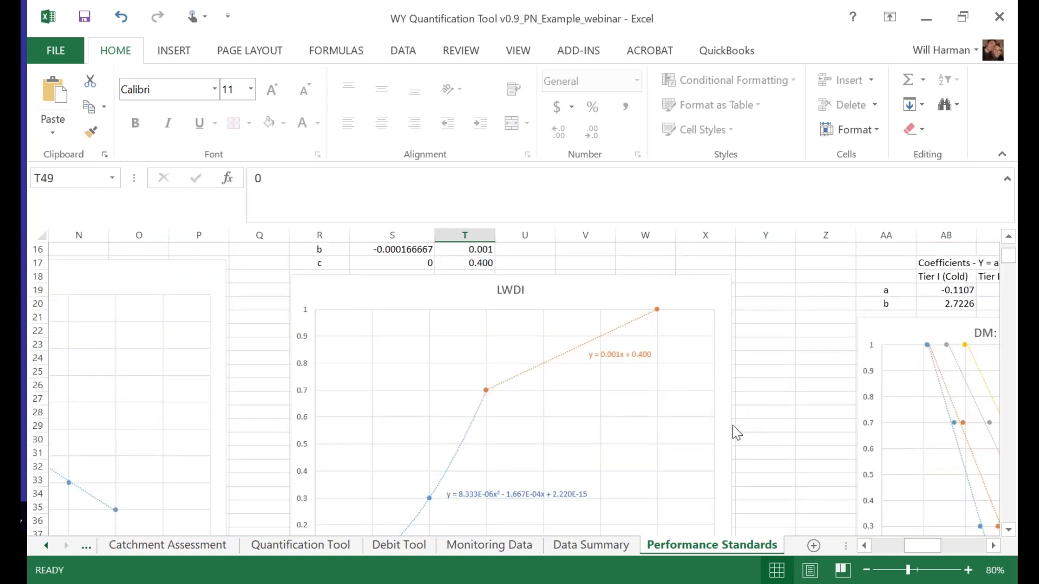
Review the Debit Tool's functional loss summary, then present PowerPoint slide 18 as a slide show.
left_click(404, 546)
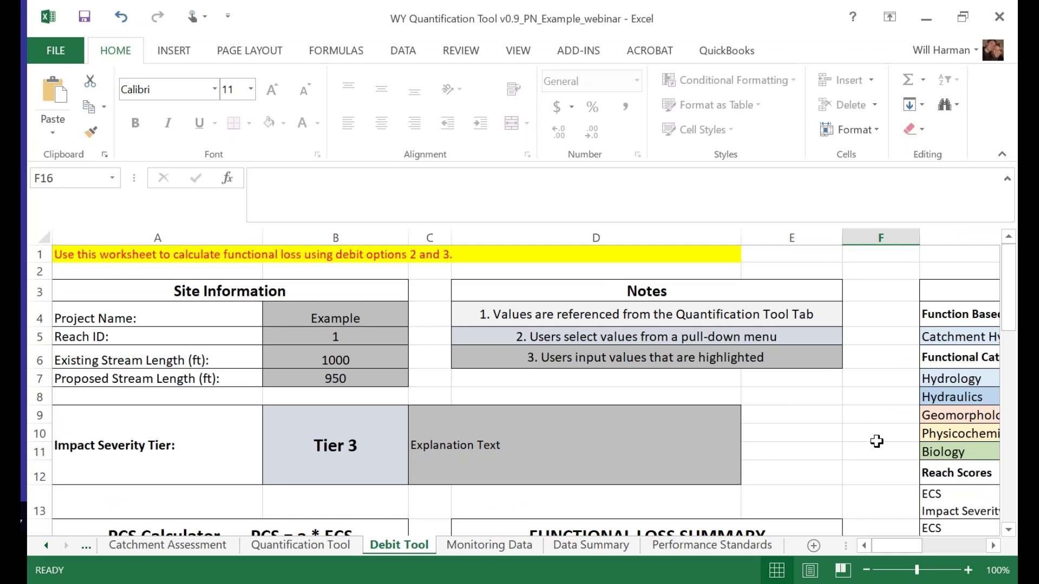
mouse_move(912, 555)
left_mouse_down()
mouse_move(920, 555)
mouse_move(903, 555)
left_mouse_up()
scroll(353, 352, "down", 1)
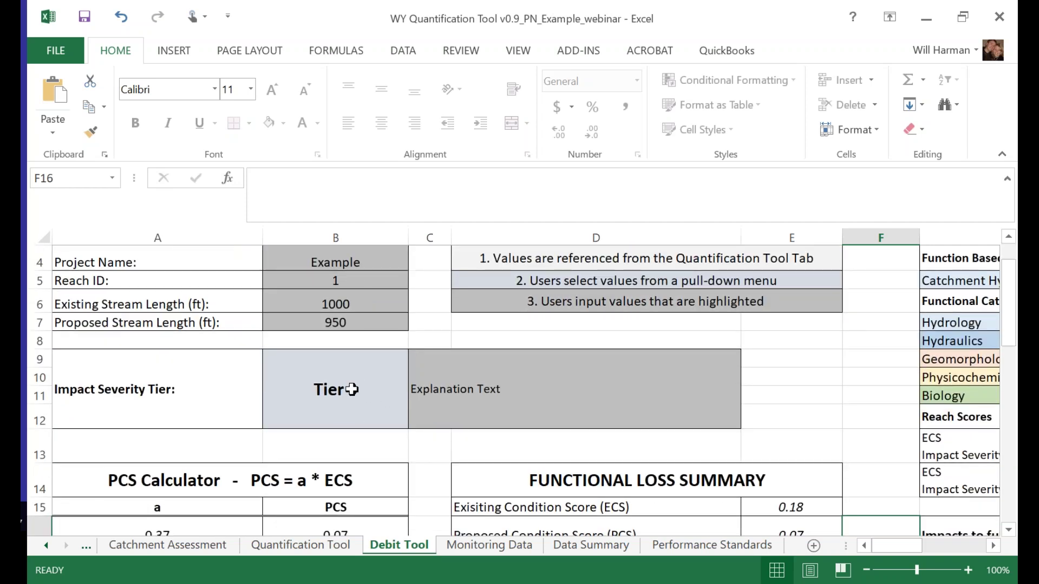
scroll(393, 387, "down", 2)
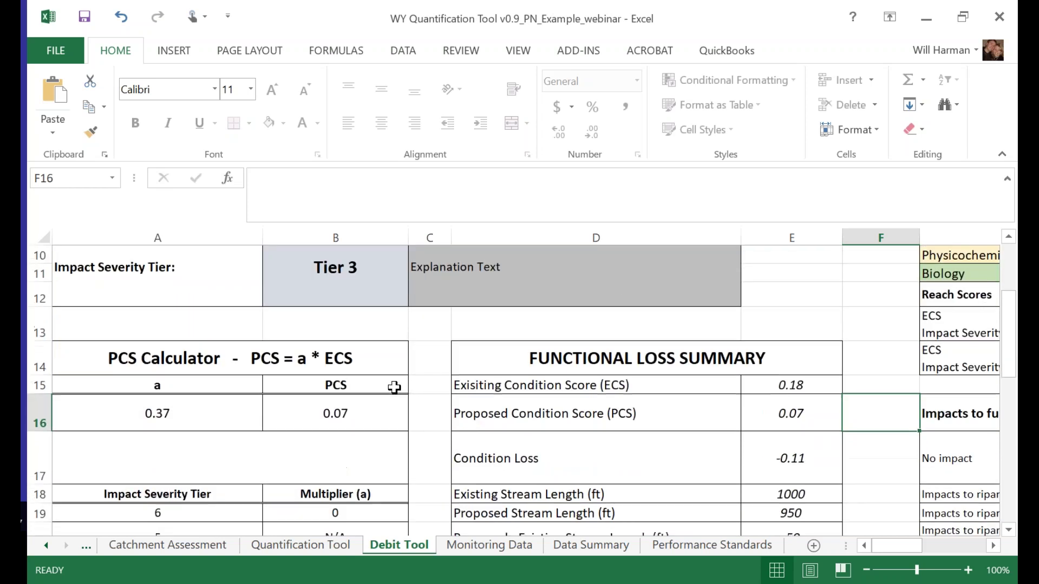
scroll(394, 387, "down", 1)
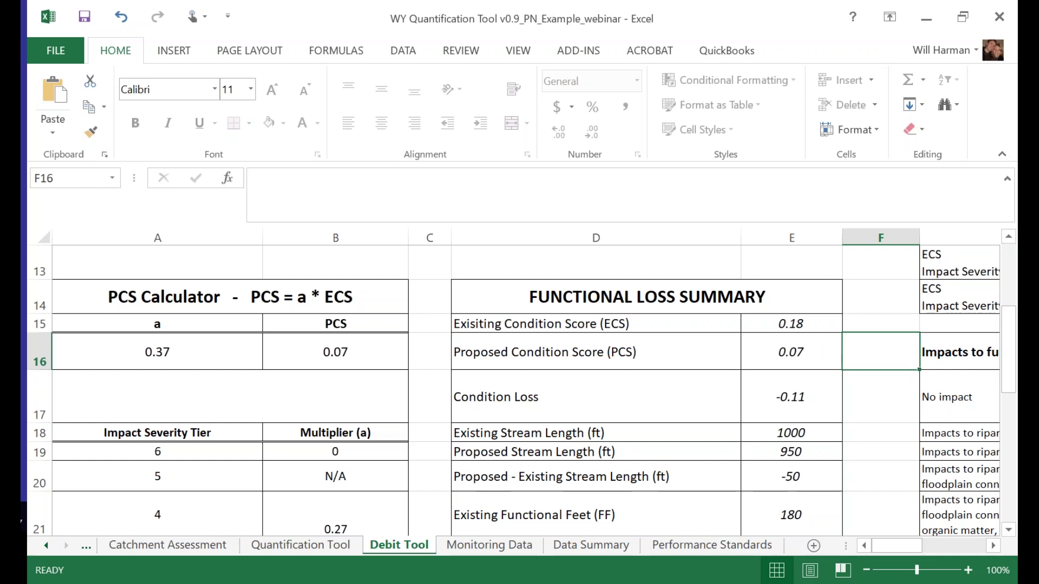
key("alt+Tab")
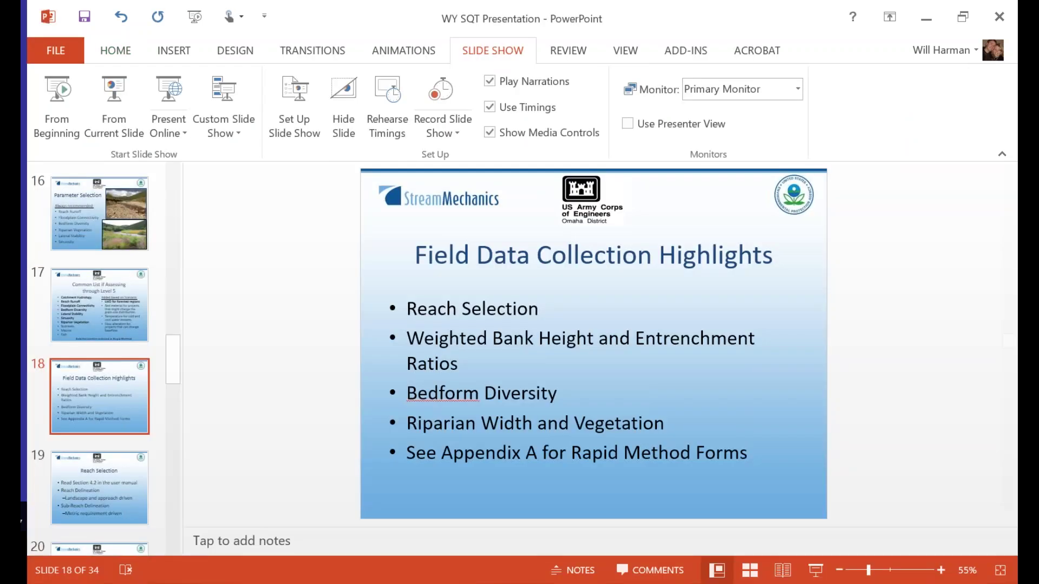
left_click(118, 135)
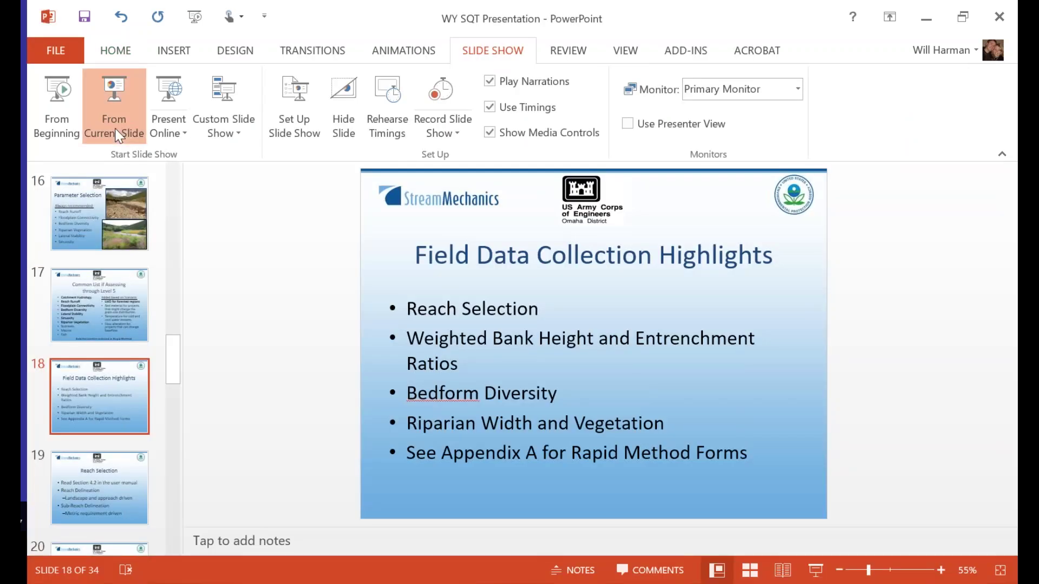
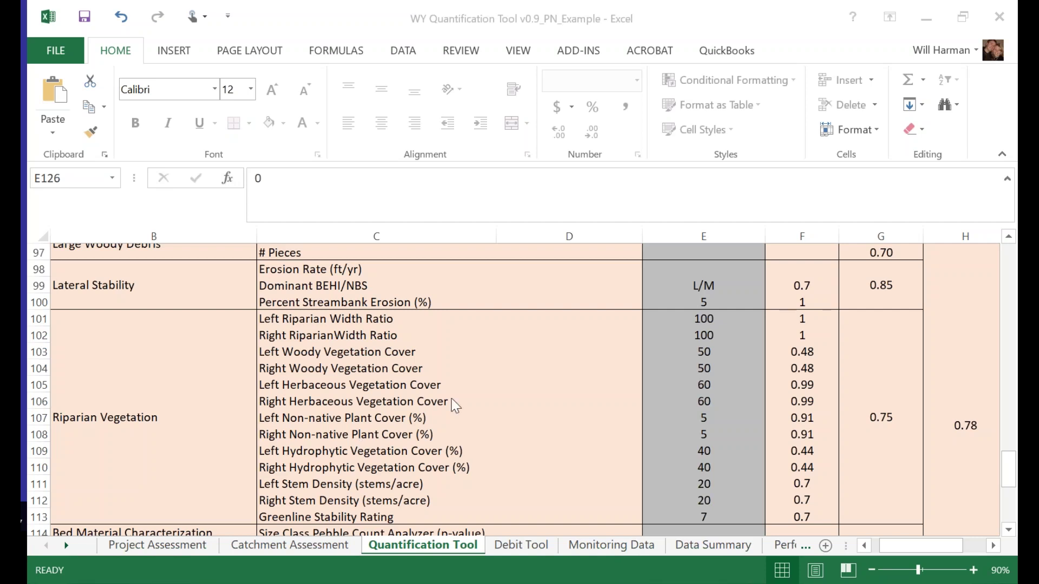
Scroll up to the Functional Change Summary: existing 0.33, proposed 0.86, 702 functional-foot gain (213%).
scroll(435, 422, "up", 20)
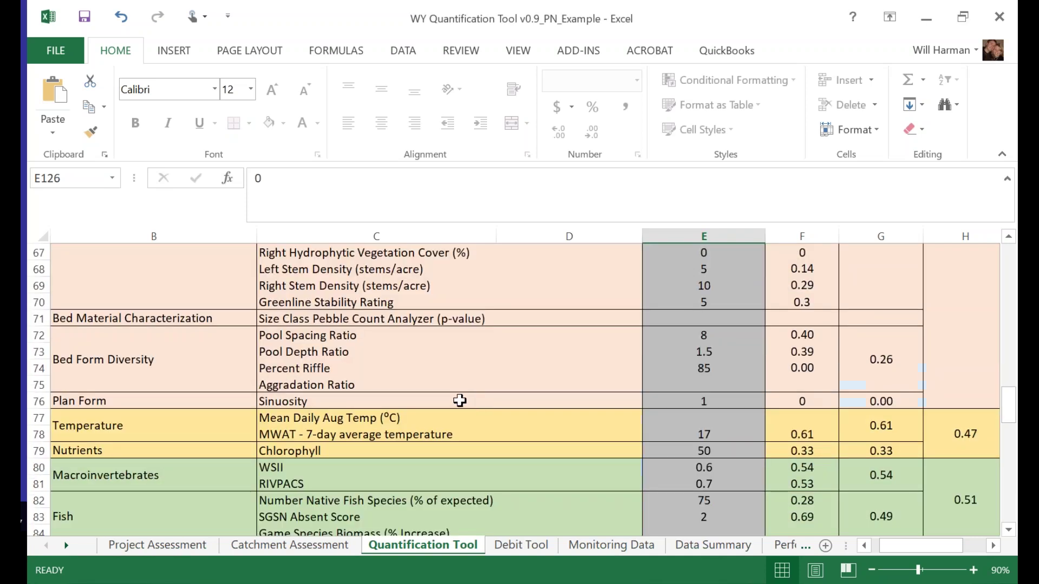
scroll(476, 404, "up", 5)
scroll(476, 409, "down", 1)
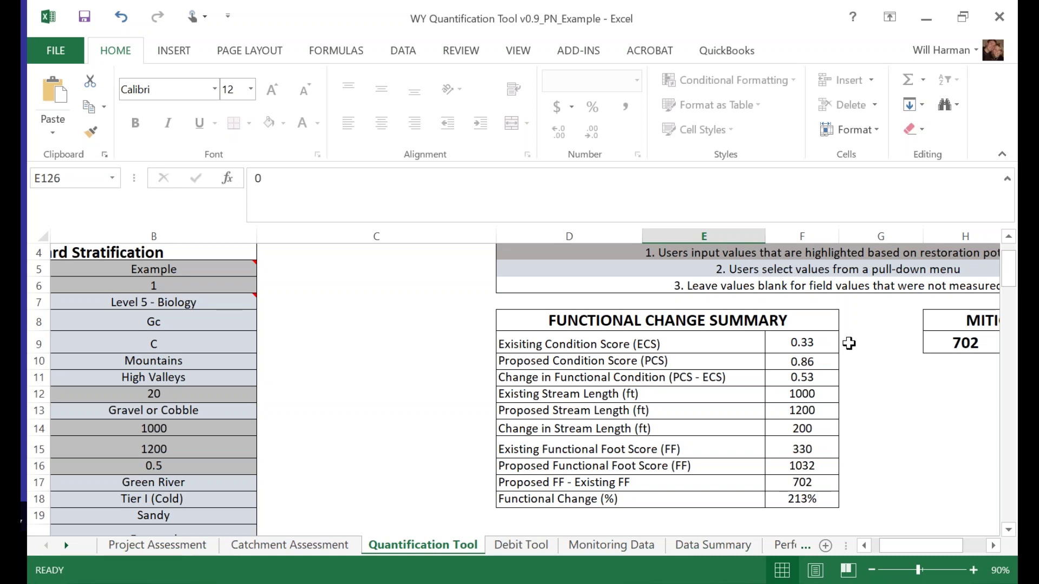
left_click(860, 365)
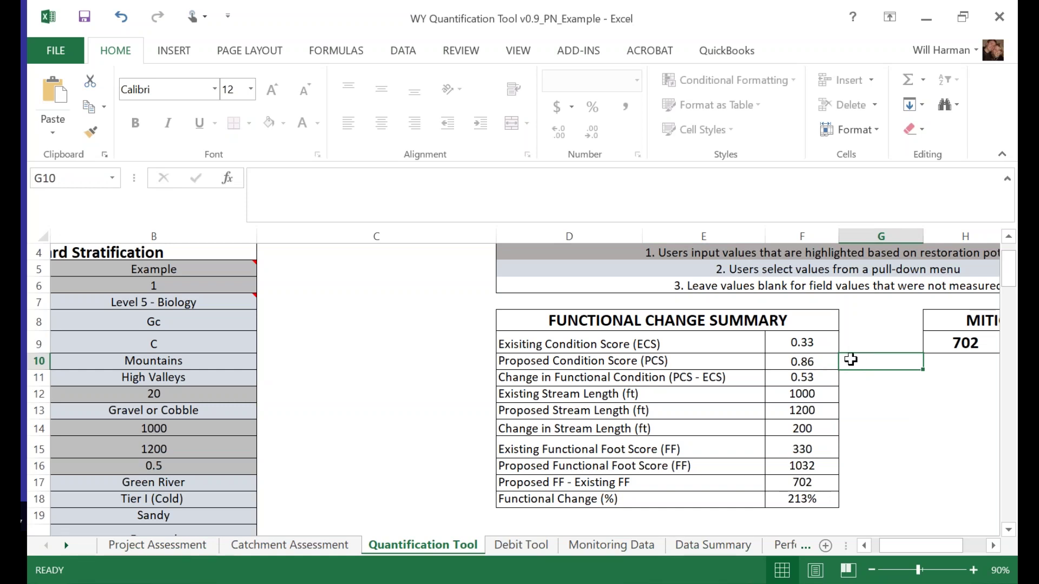
left_click(817, 378)
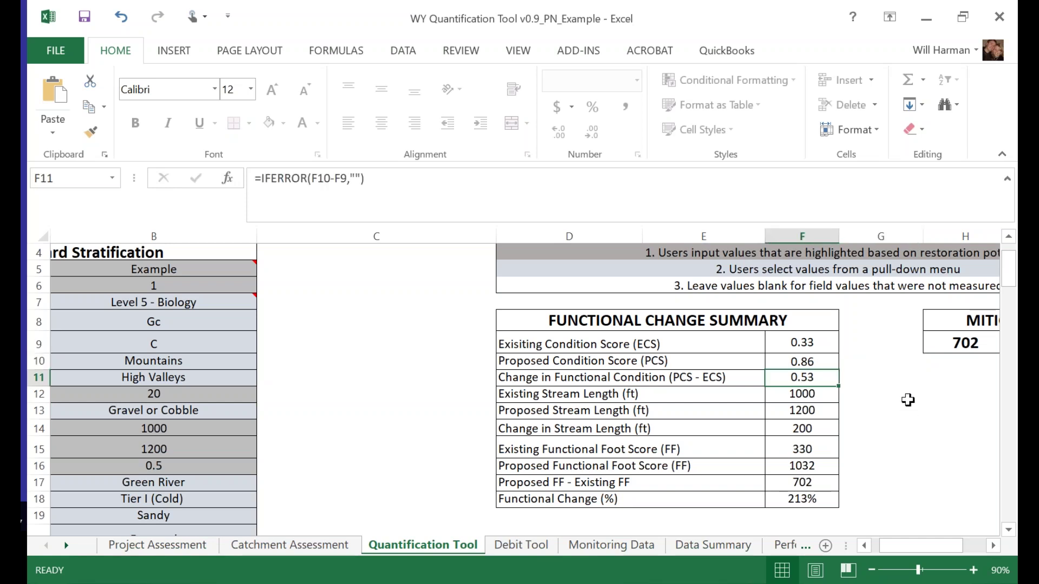
left_click(814, 361)
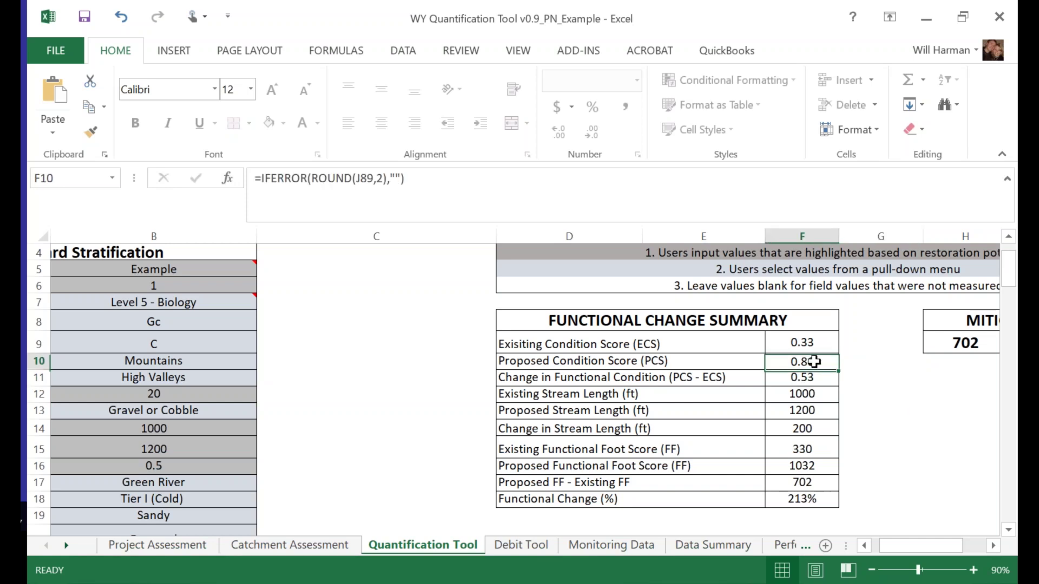
left_click(815, 342)
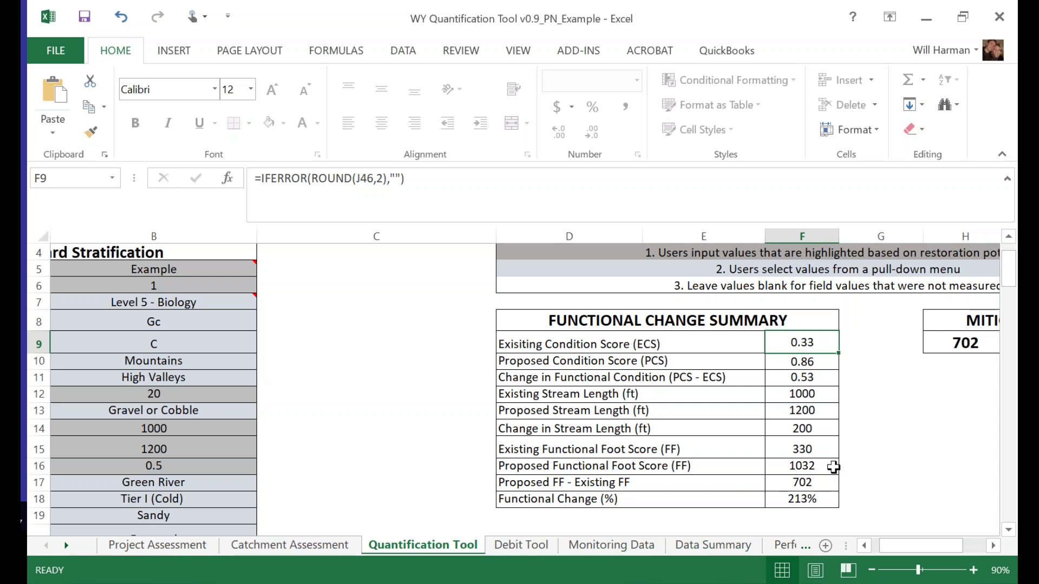
left_click(815, 449)
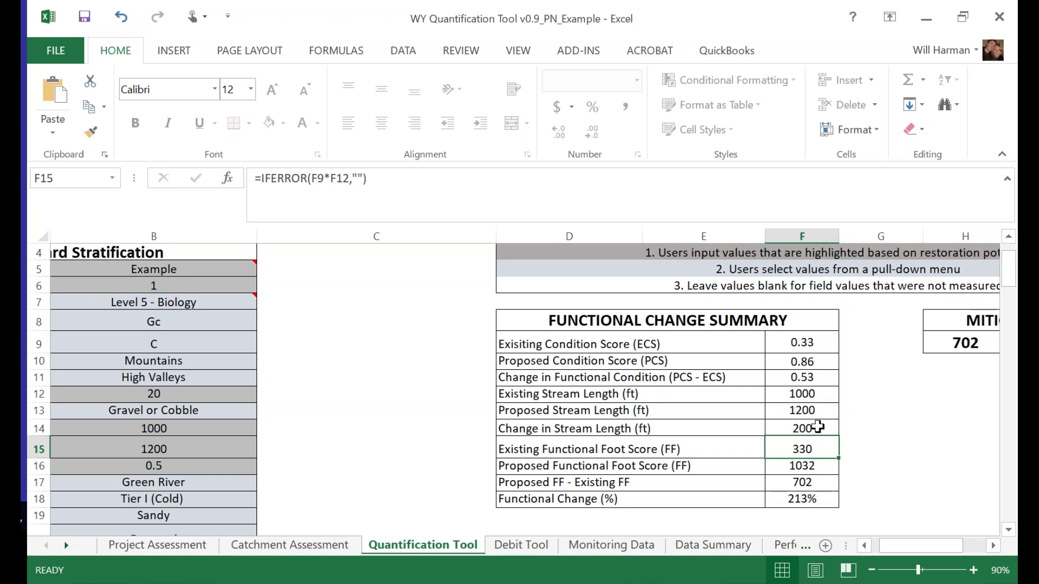
left_click(816, 485)
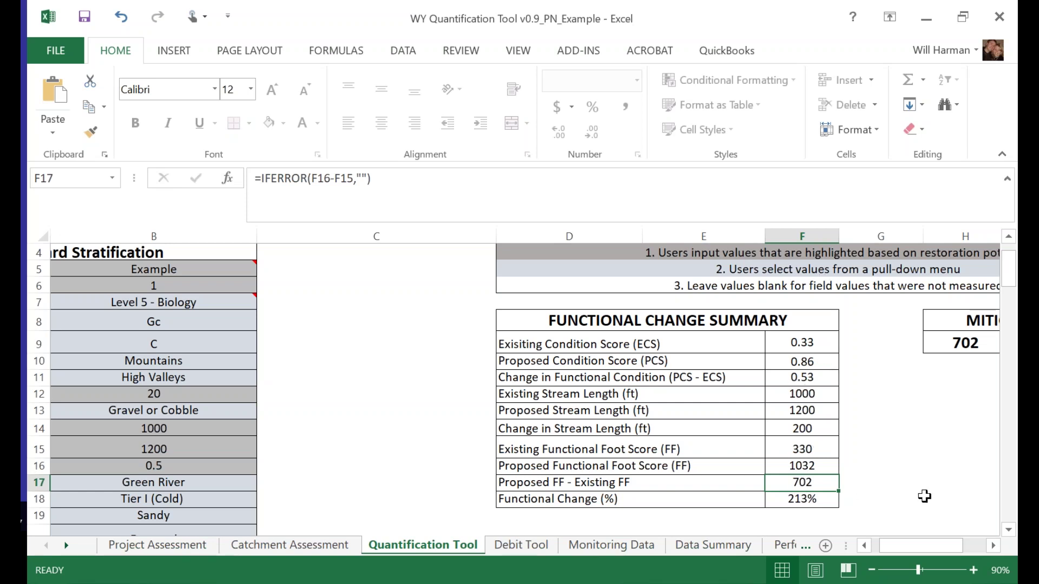
left_click(871, 481)
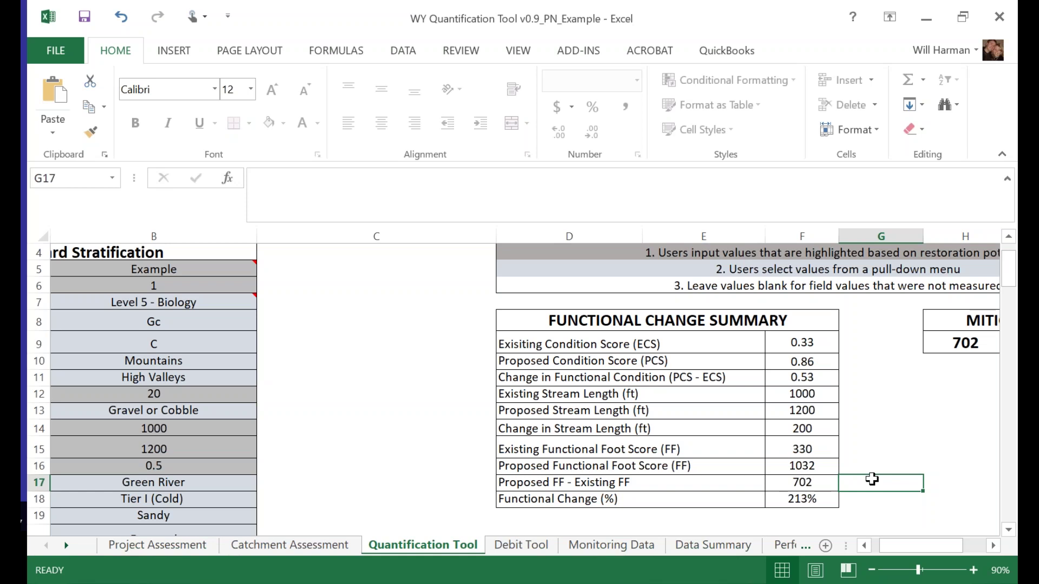
Switch from Excel to the WY SQT Presentation in PowerPoint, on slide 34, 'Questions?'.
left_click(994, 546)
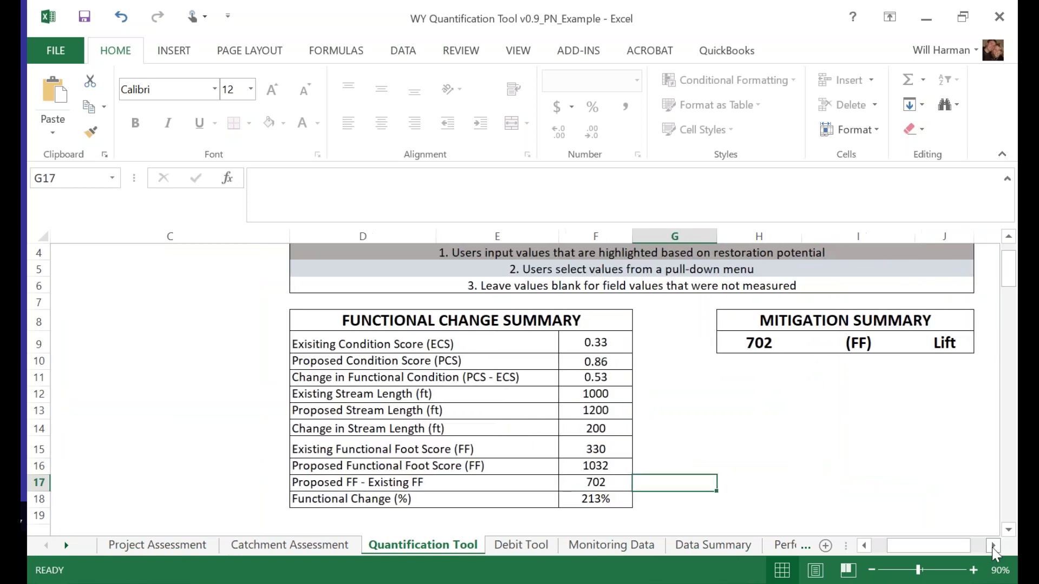
left_click(993, 546)
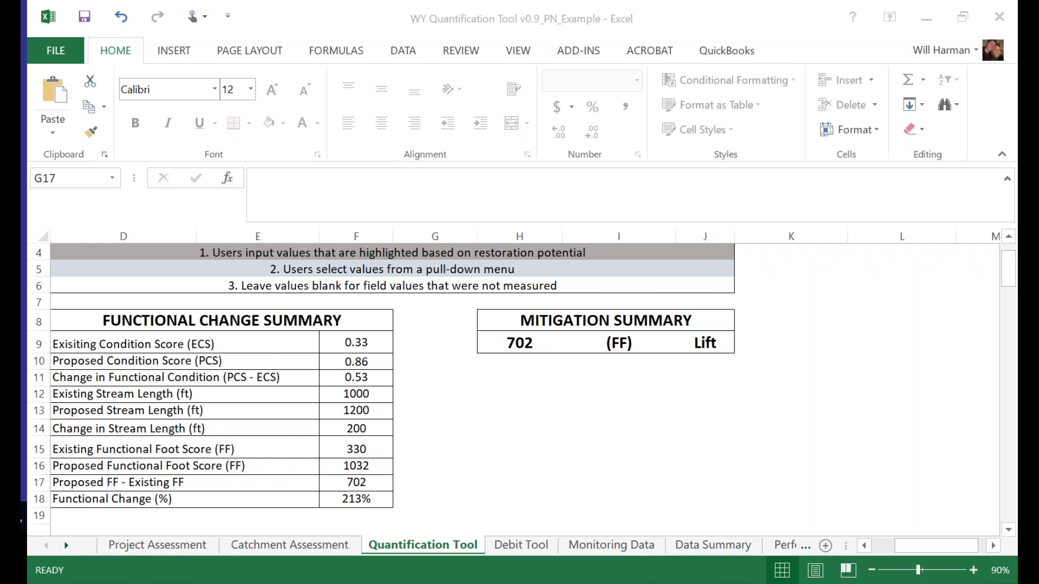
key("alt+Tab")
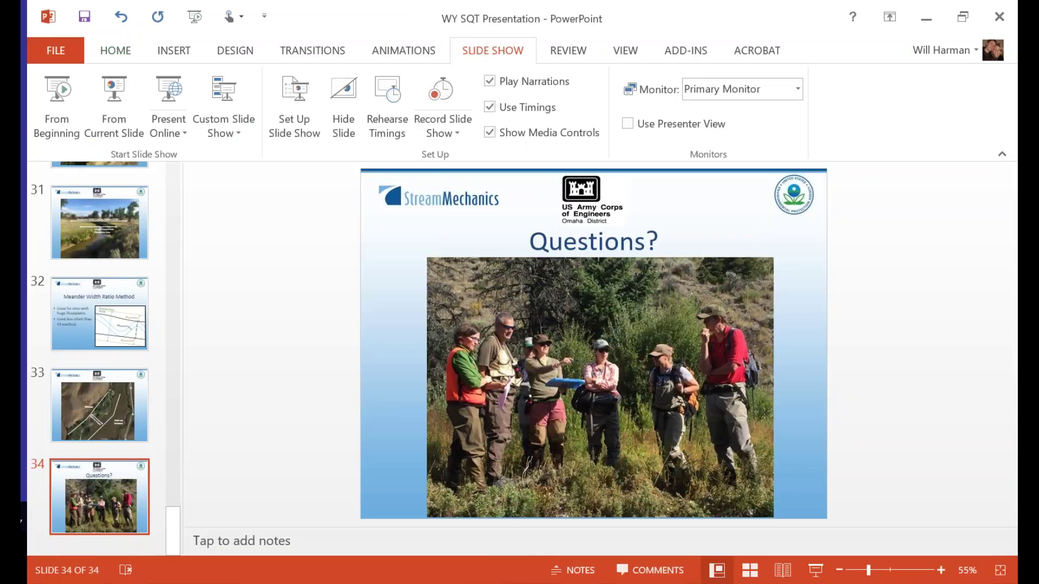
left_click_drag(168, 523, 184, 166)
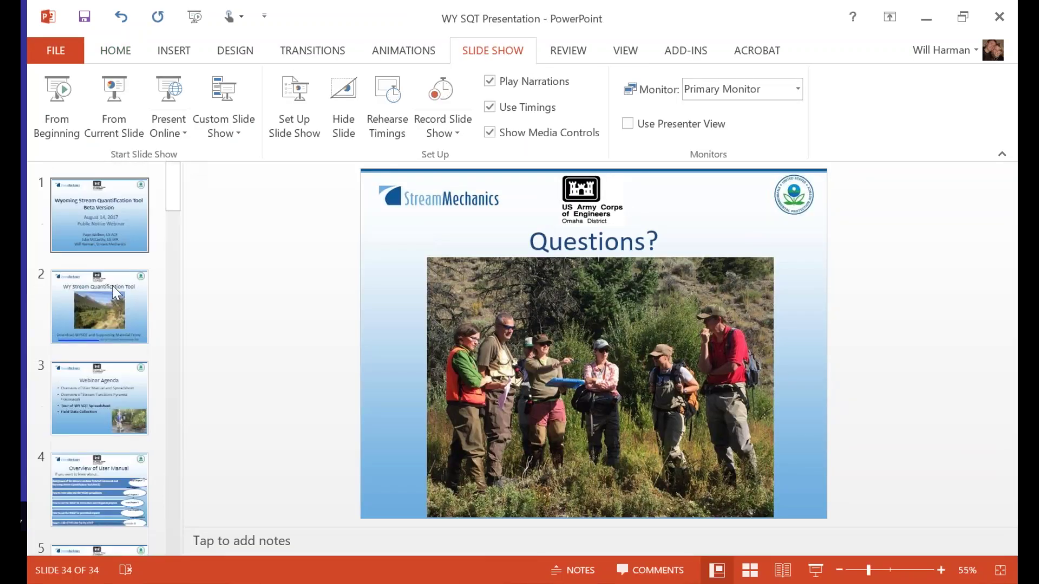